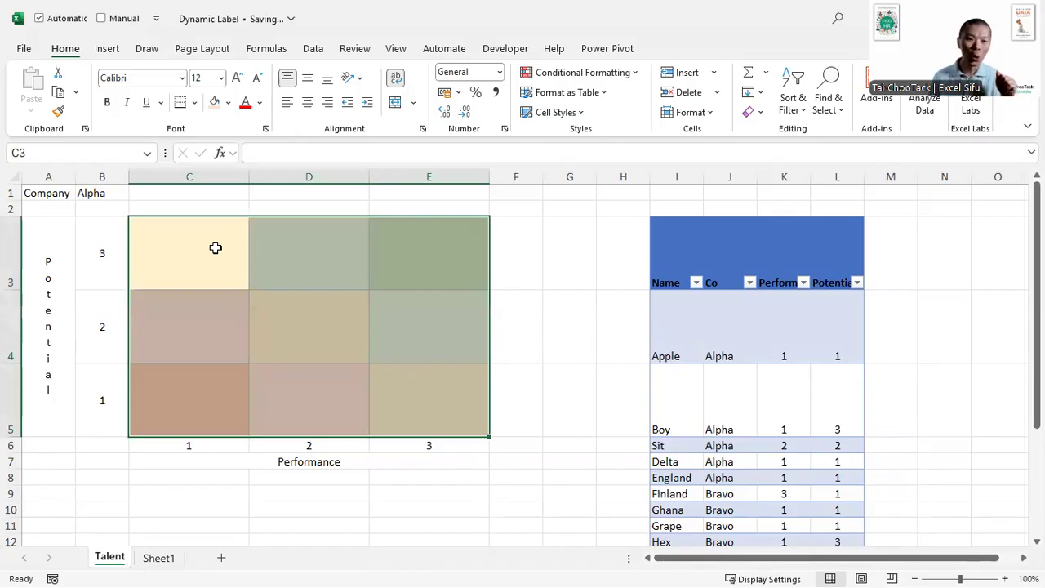
Examine the grid's Potential and Performance axes and mark the box where both ratings are 3 with temporary annotations
{"action": "left_click", "coordinate": [104, 263]}
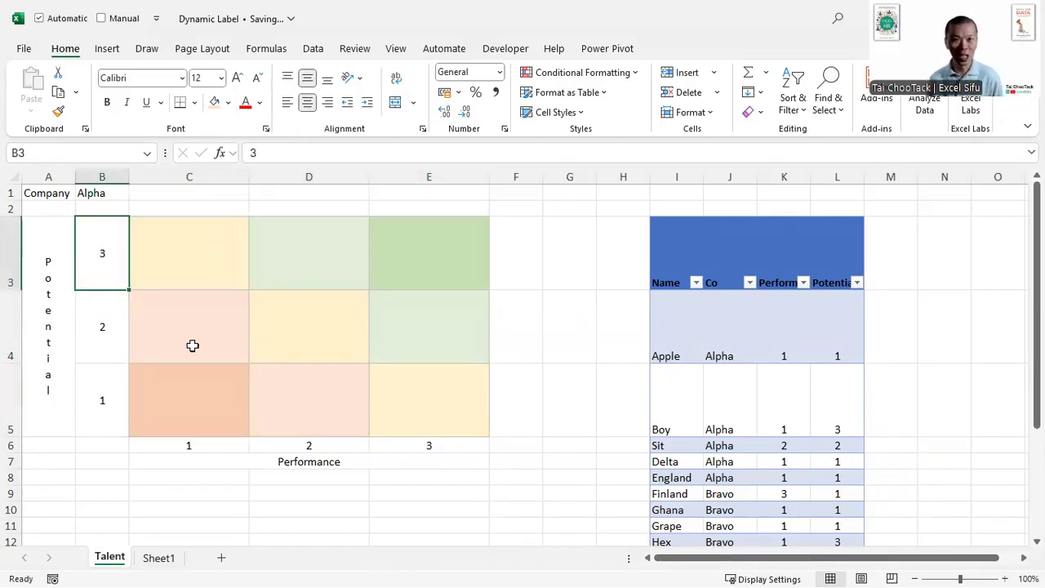
{"action": "left_click", "coordinate": [49, 269]}
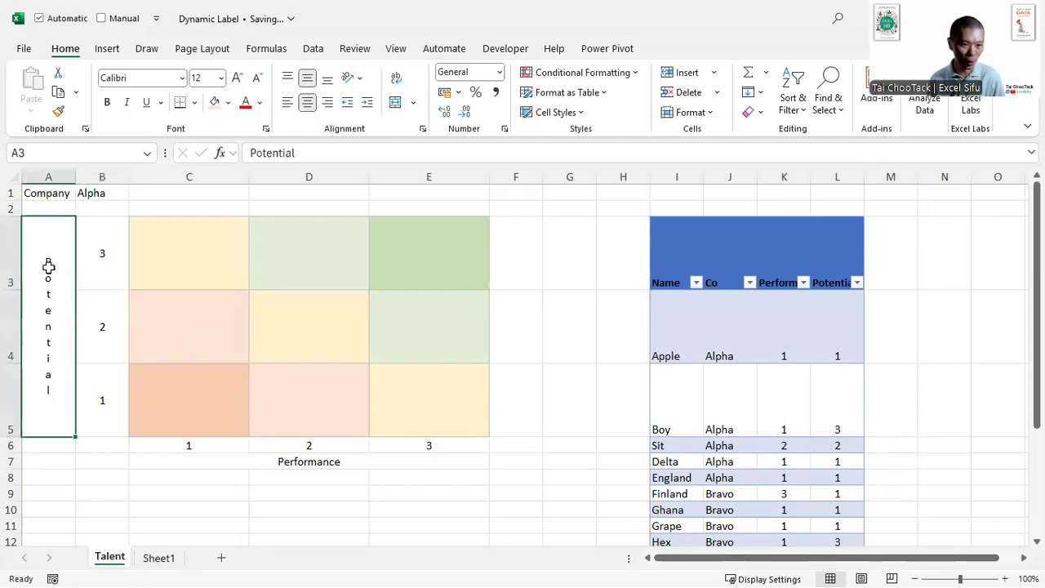
{"action": "left_click", "coordinate": [311, 463]}
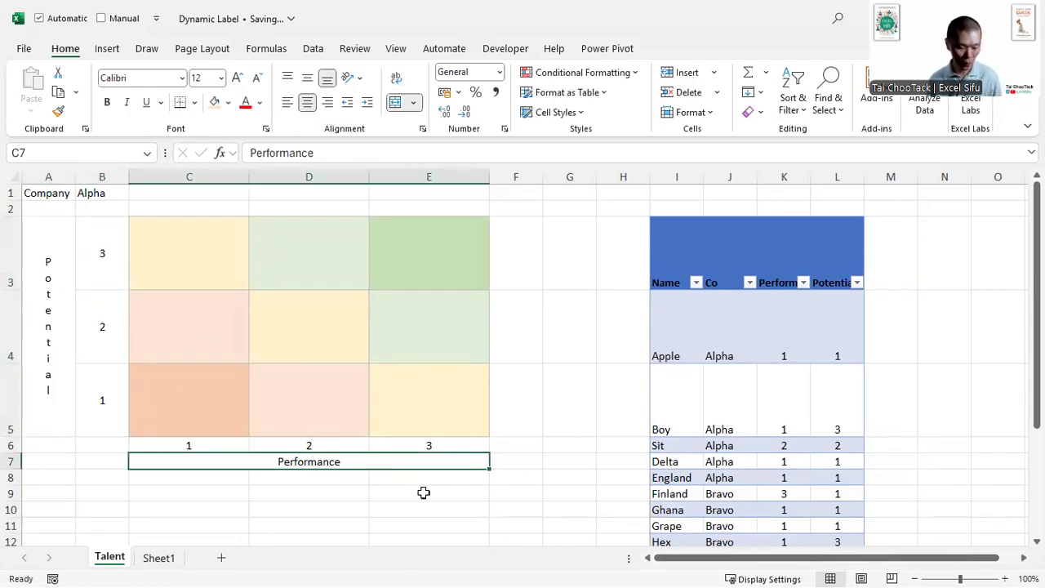
{"action": "key", "text": "ctrl+2"}
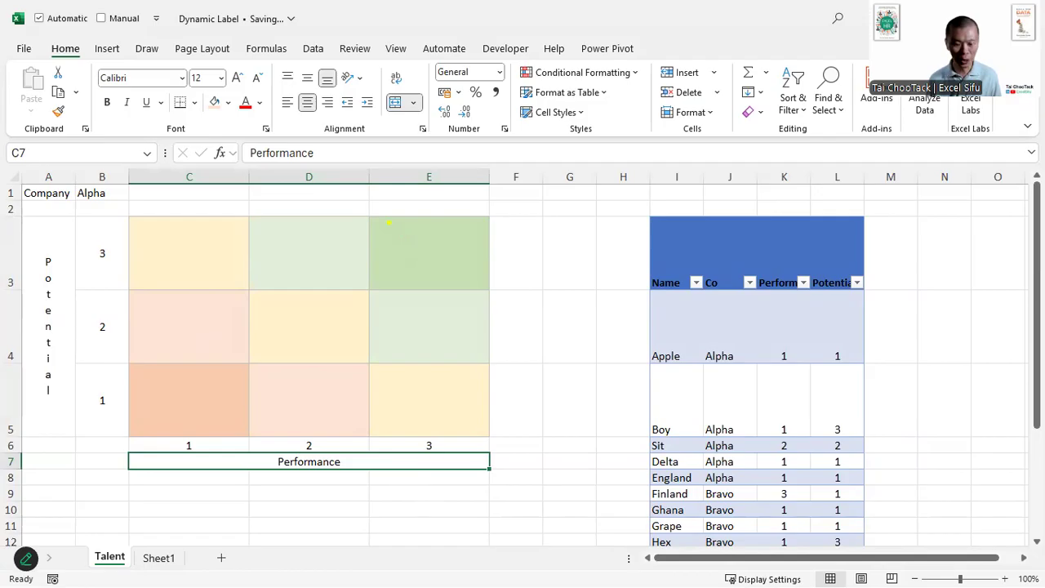
{"action": "left_click_drag", "start_coordinate": [371, 215], "coordinate": [477, 291]}
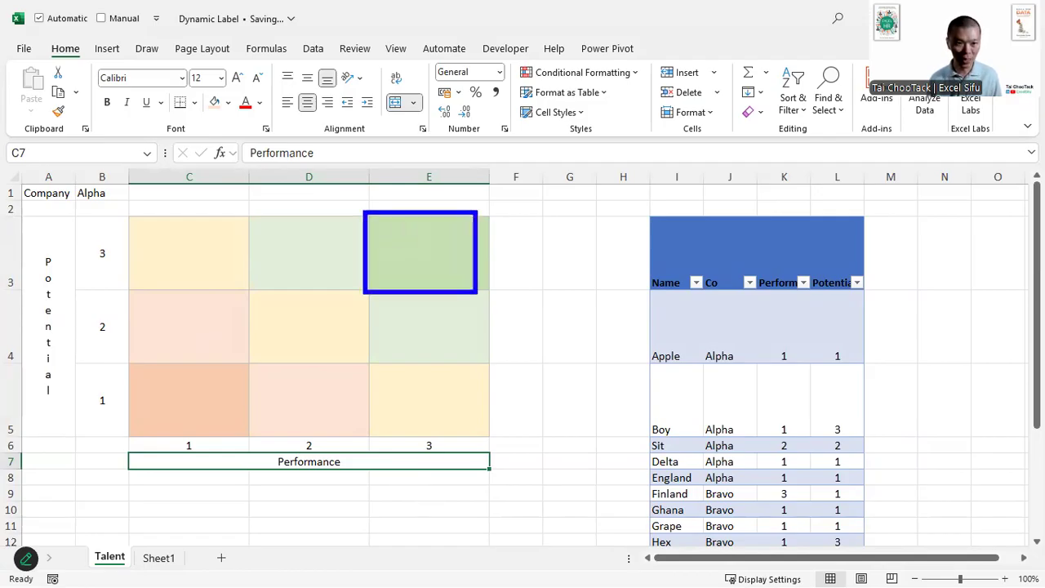
{"action": "left_click_drag", "start_coordinate": [129, 252], "coordinate": [215, 252]}
{"action": "left_click_drag", "start_coordinate": [430, 433], "coordinate": [430, 389]}
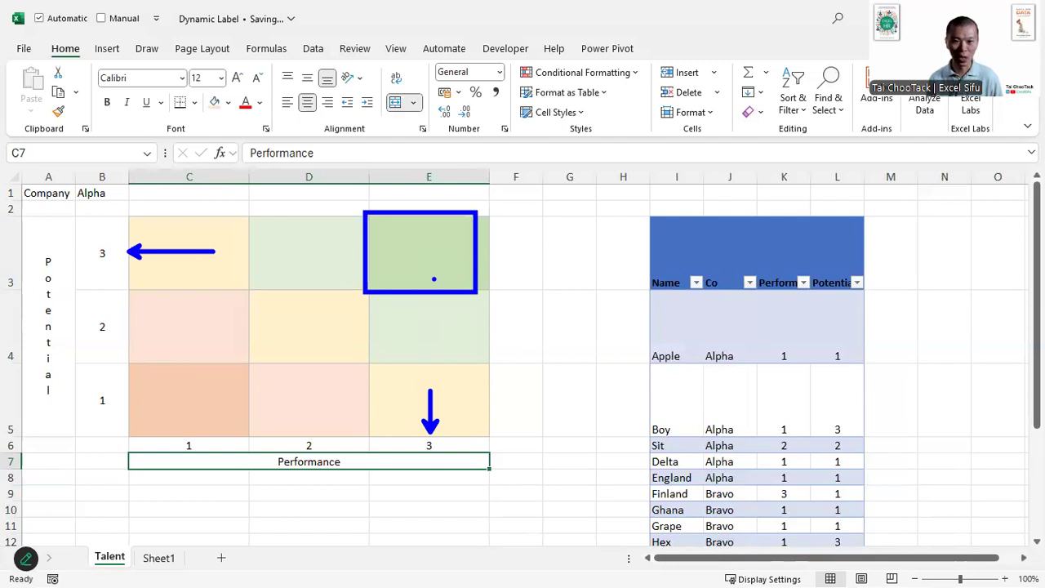
{"action": "key", "text": "Escape"}
Review the names and companies listed in the employee table
{"action": "left_click", "coordinate": [681, 347]}
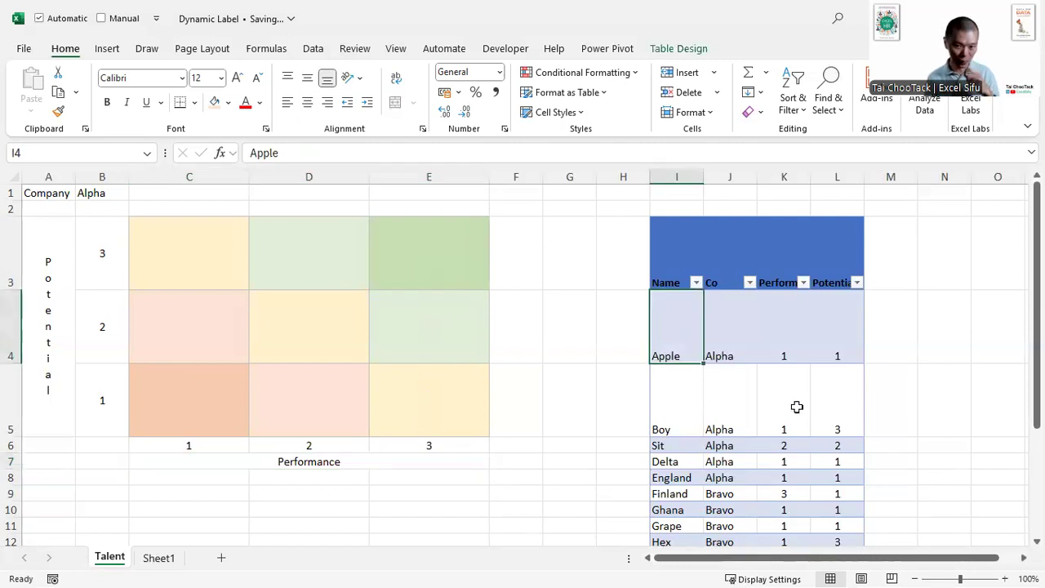
{"action": "scroll", "coordinate": [678, 363], "scroll_direction": "down", "scroll_amount": 3}
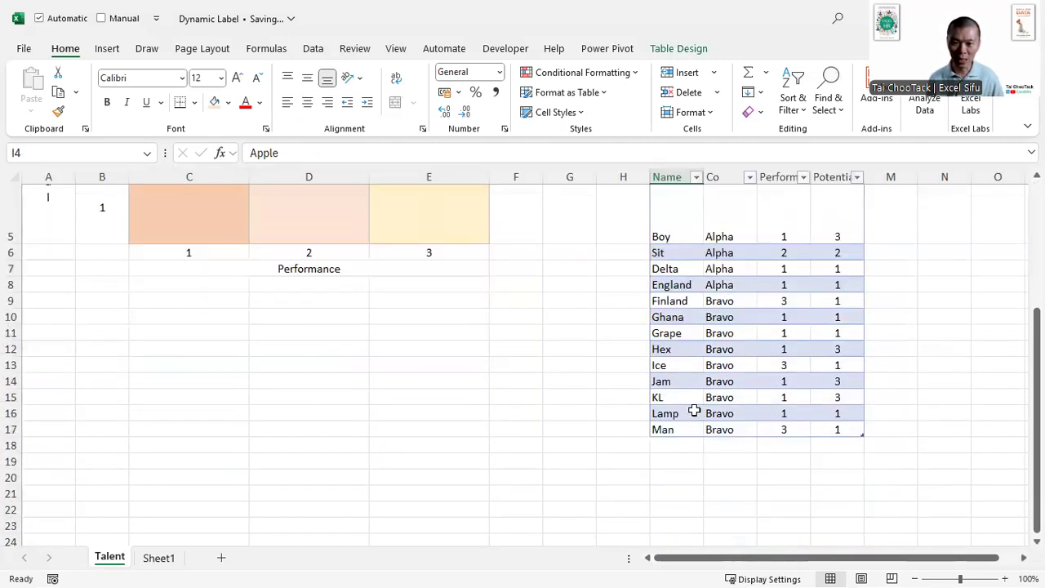
{"action": "scroll", "coordinate": [690, 400], "scroll_direction": "up", "scroll_amount": 3}
{"action": "left_click_drag", "start_coordinate": [727, 338], "coordinate": [742, 487]}
Right-align the Performance and Potential headers of the employee table in K3:L3
{"action": "left_click_drag", "start_coordinate": [784, 280], "coordinate": [832, 264]}
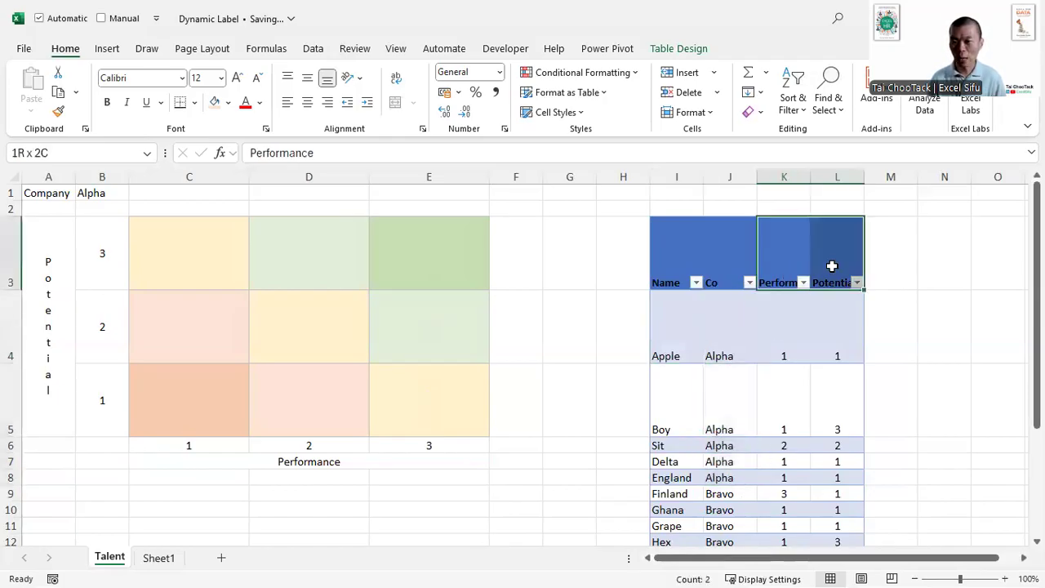
{"action": "key", "text": "alt"}
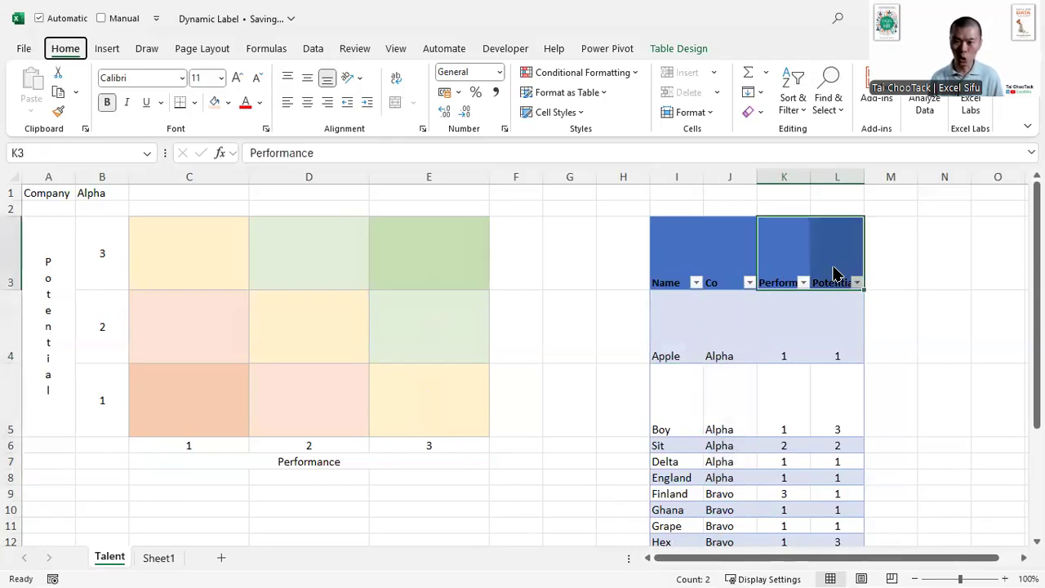
{"action": "key", "text": "h"}
{"action": "key", "text": "a"}
{"action": "key", "text": "r"}
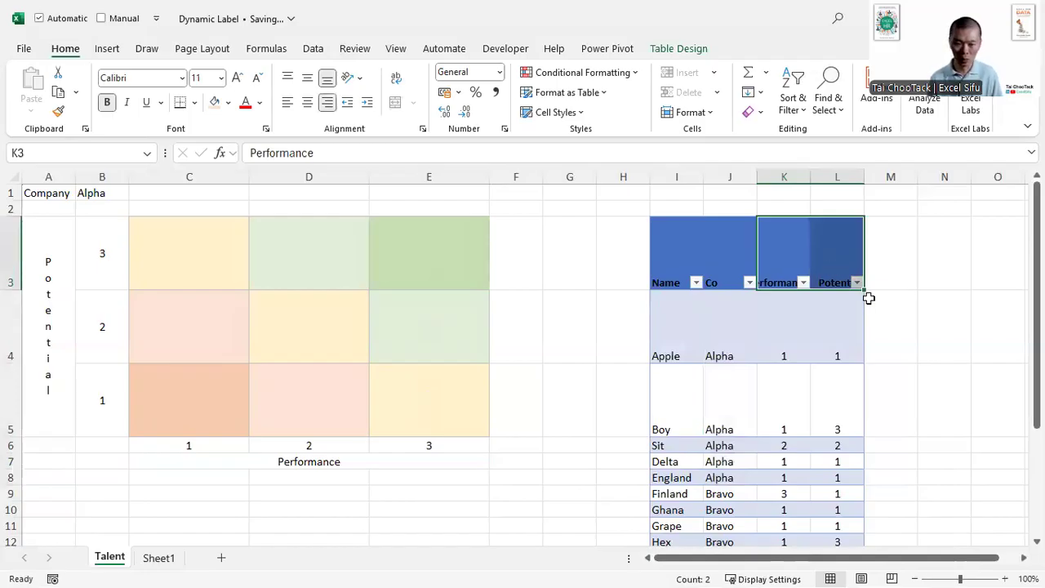
AutoFit columns K and L to the Performance and Potential headers and remove the filter buttons from the employee table
{"action": "key", "text": "alt"}
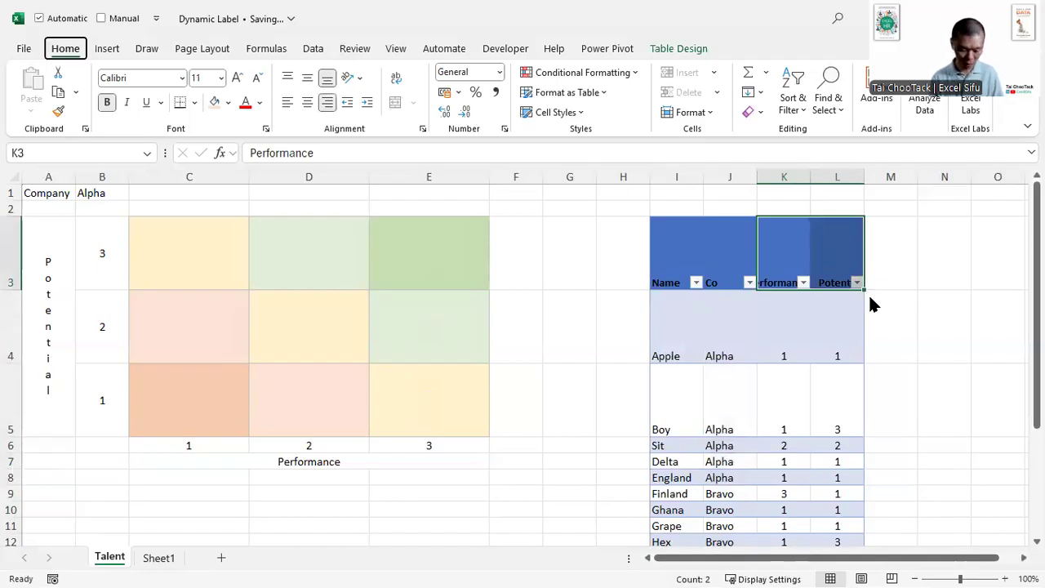
{"action": "key", "text": "h"}
{"action": "key", "text": "o"}
{"action": "key", "text": "i"}
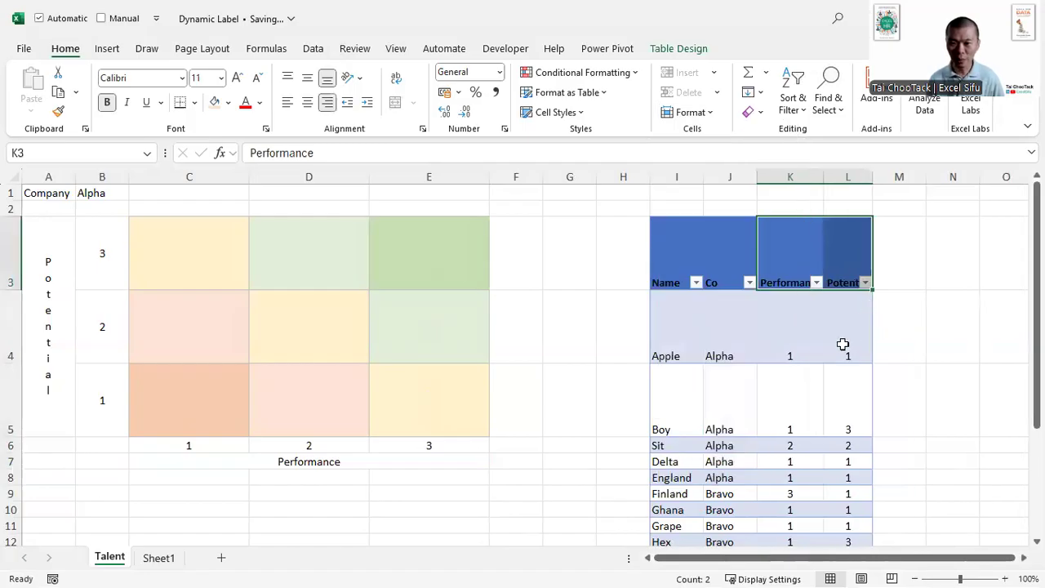
{"action": "key", "text": "Down"}
{"action": "key", "text": "ctrl+shift+l"}
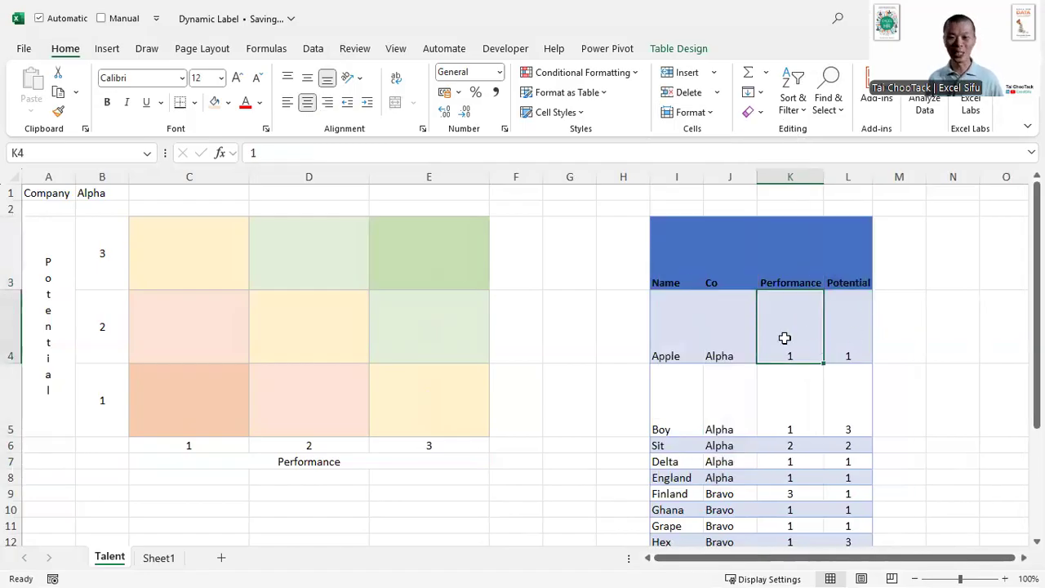
Check the company, performance and potential values in the table's Apple record
{"action": "left_click", "coordinate": [658, 351]}
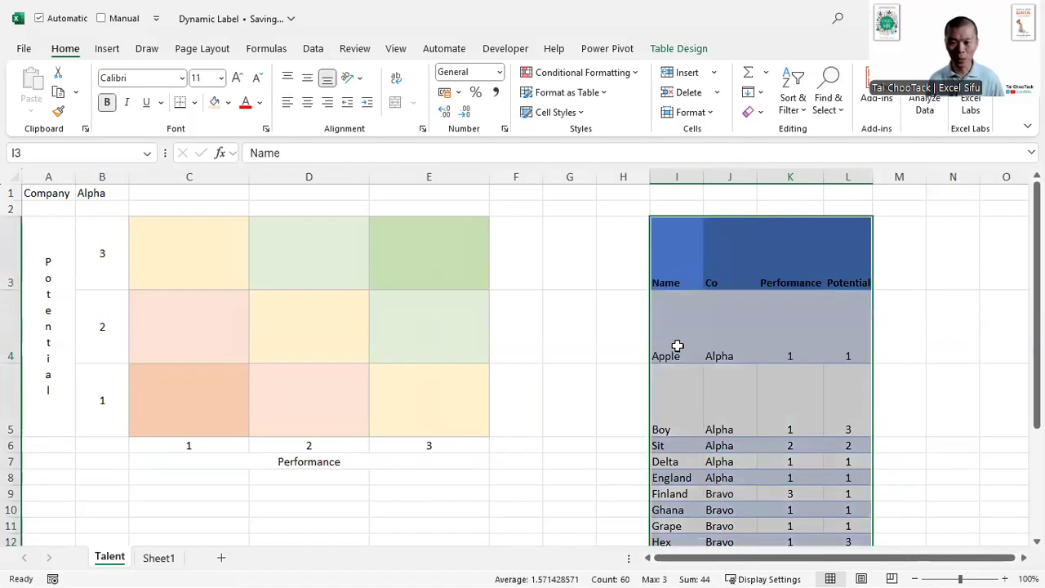
{"action": "left_click", "coordinate": [690, 353]}
{"action": "left_click", "coordinate": [725, 341]}
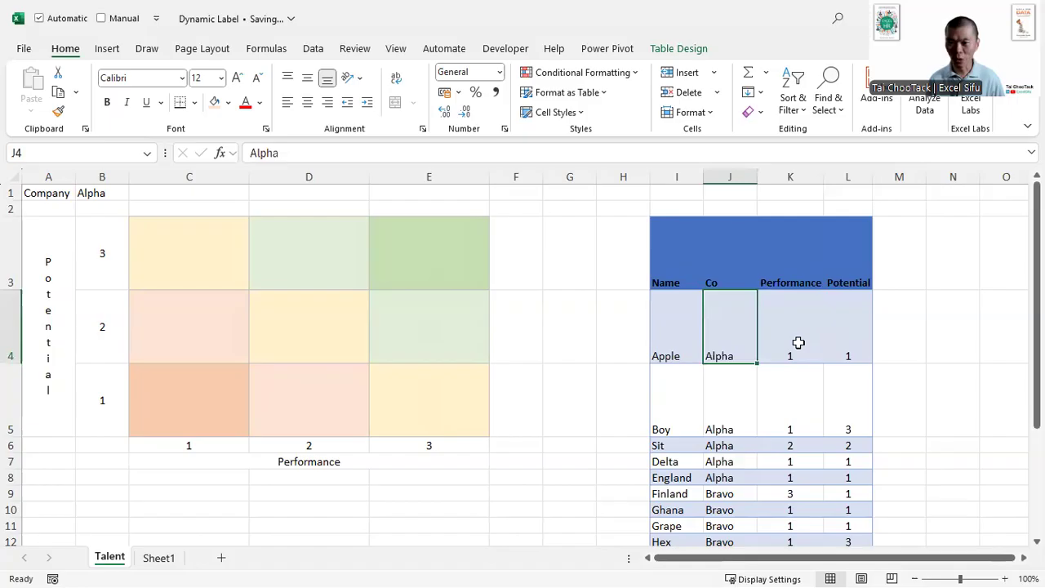
{"action": "left_click", "coordinate": [798, 342]}
{"action": "left_click", "coordinate": [848, 338]}
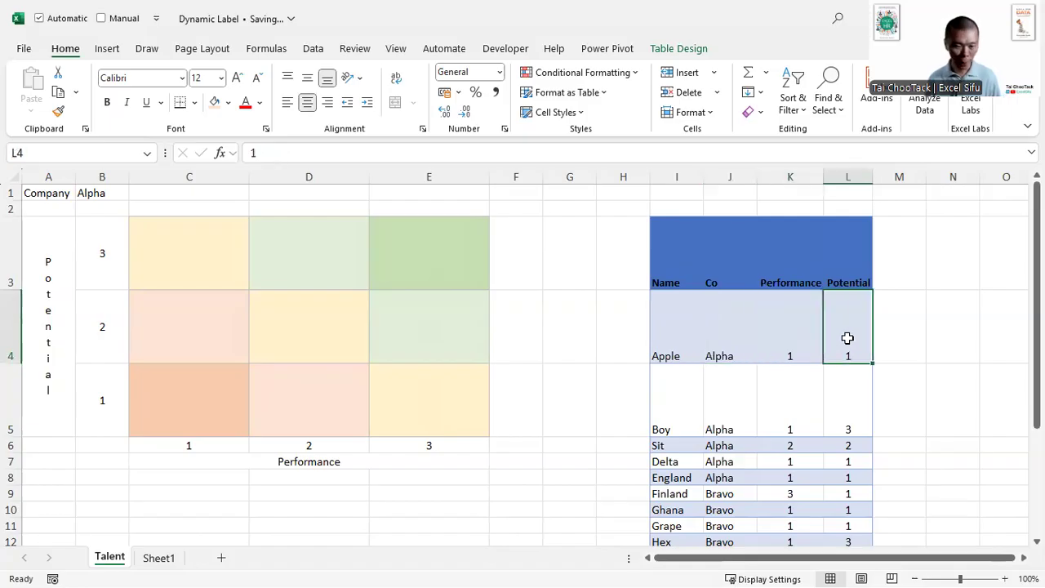
Try a manual entry of Apple in grid cell C5, and clear the cell again
{"action": "left_click", "coordinate": [185, 402]}
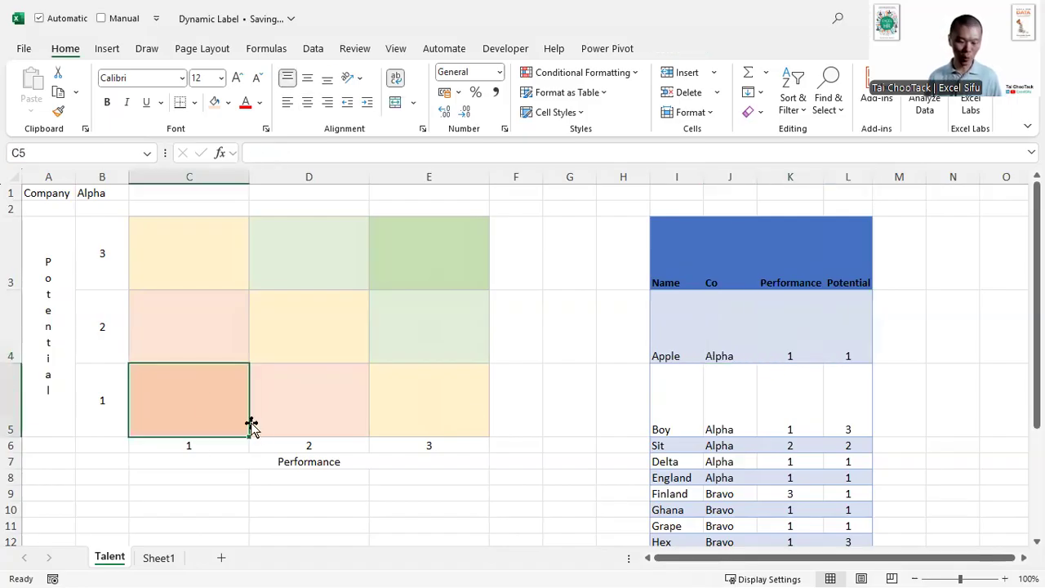
{"action": "type", "text": "Apple"}
{"action": "key", "text": "Return"}
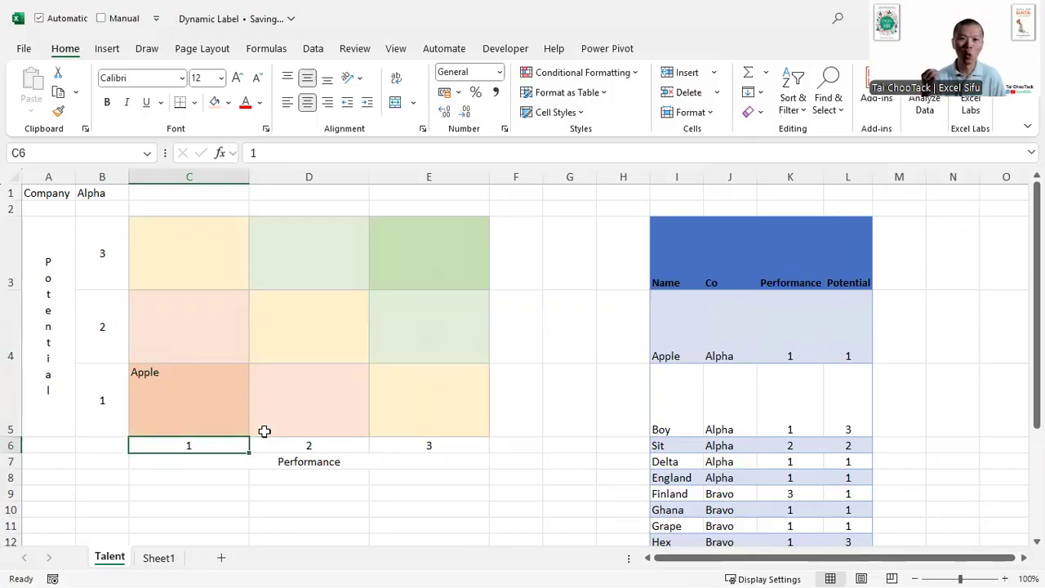
{"action": "key", "text": "Up"}
{"action": "key", "text": "Delete"}
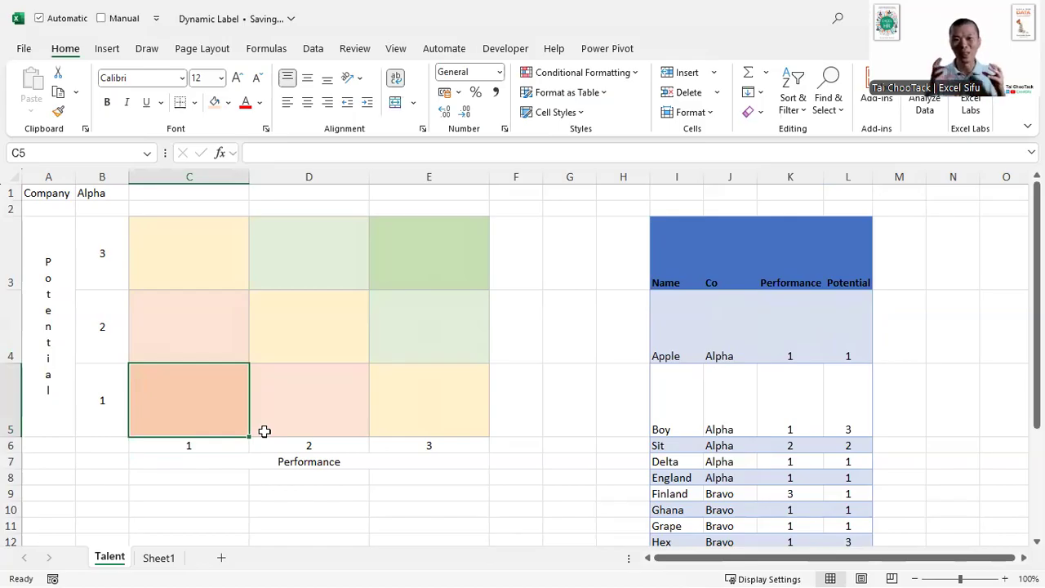
Fill the company selection cell B1 with standard yellow
{"action": "left_click", "coordinate": [117, 192]}
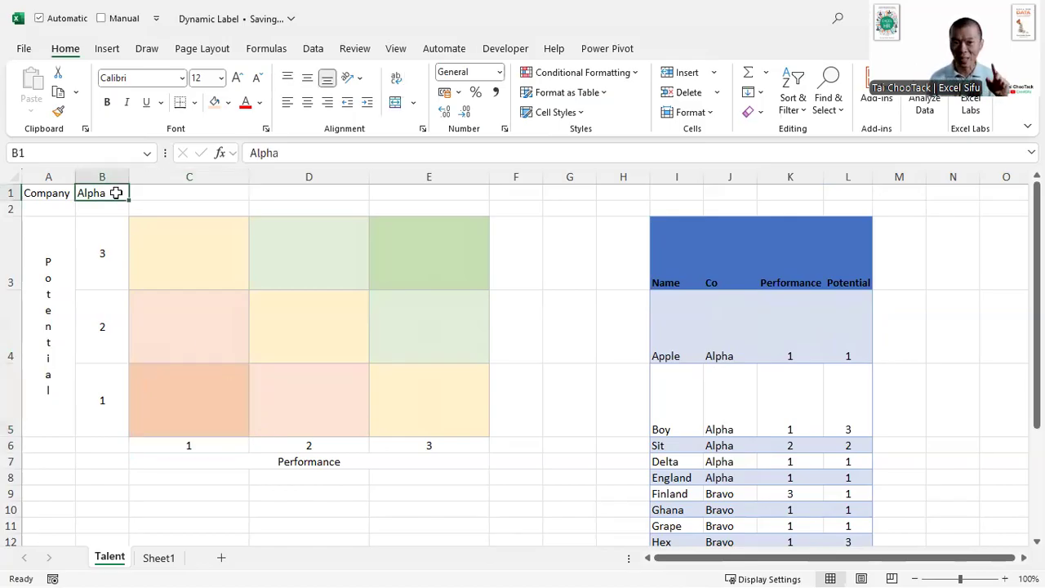
{"action": "left_click", "coordinate": [231, 105]}
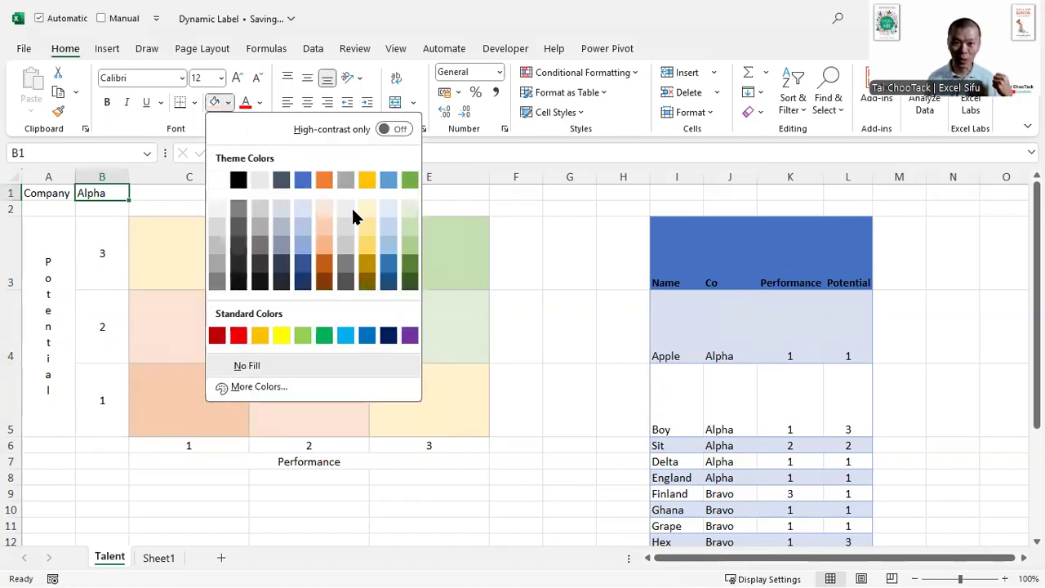
{"action": "left_click", "coordinate": [279, 336]}
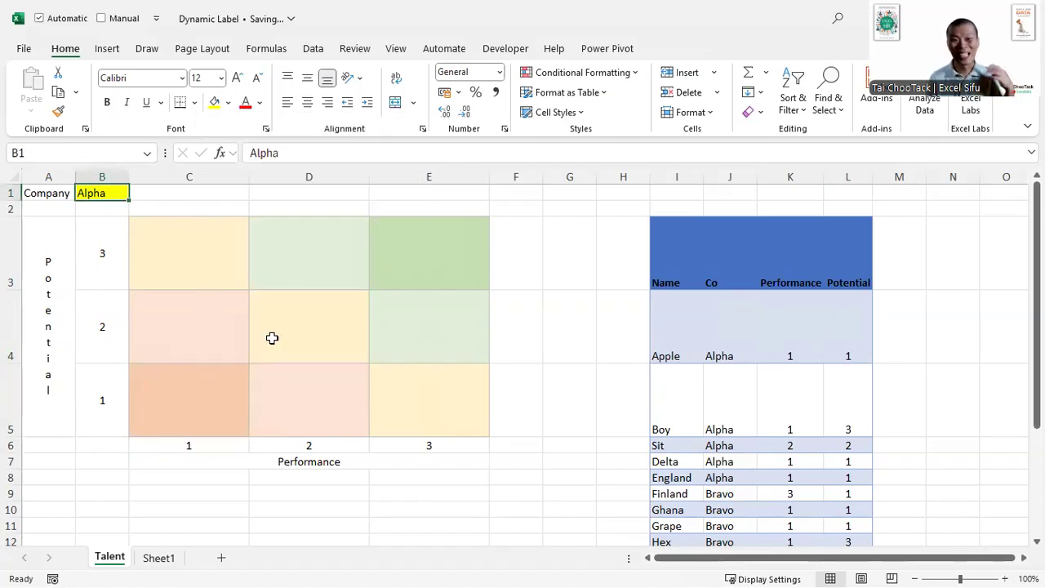
Examine the grid boxes in C3:E5 together with their Potential and Performance ratings and axis labels
{"action": "left_click", "coordinate": [47, 198]}
{"action": "left_click_drag", "start_coordinate": [180, 245], "coordinate": [417, 406]}
{"action": "left_click", "coordinate": [224, 256]}
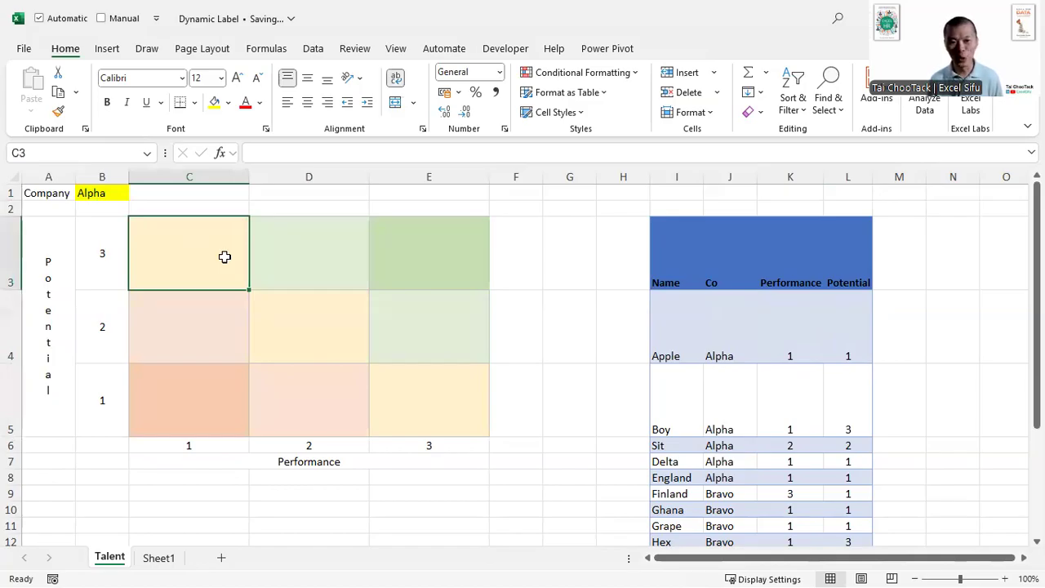
{"action": "left_click", "coordinate": [305, 261]}
{"action": "left_click", "coordinate": [205, 264]}
{"action": "left_click", "coordinate": [321, 275]}
{"action": "left_click", "coordinate": [453, 326]}
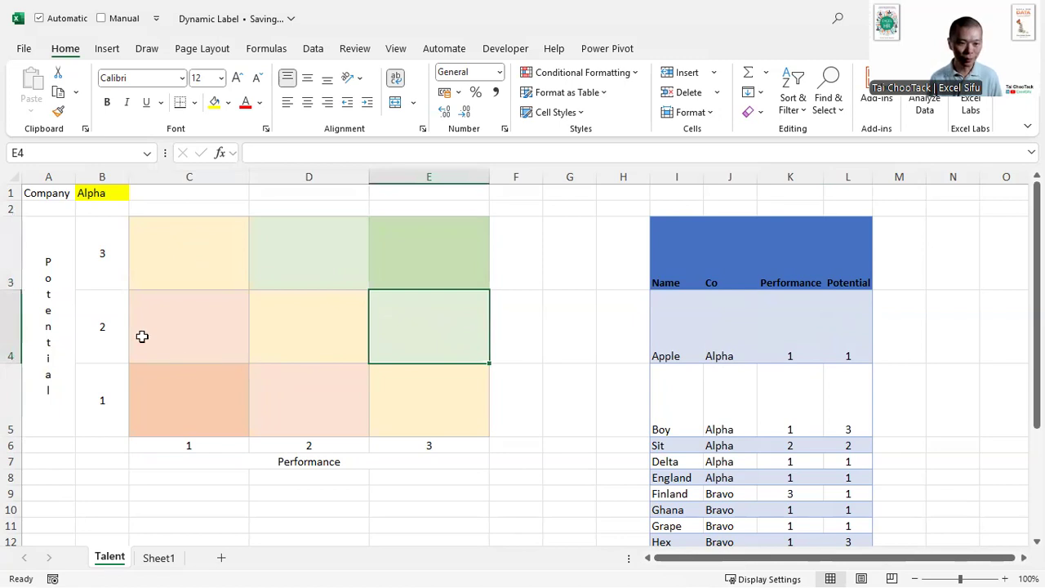
{"action": "left_click", "coordinate": [105, 327]}
{"action": "left_click", "coordinate": [108, 380]}
{"action": "left_click", "coordinate": [232, 447]}
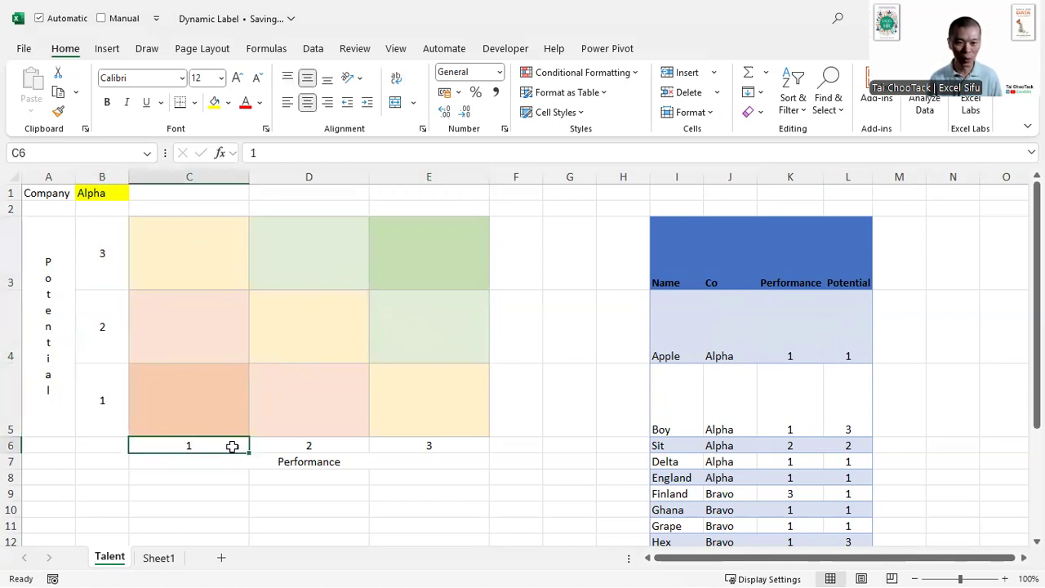
{"action": "left_click", "coordinate": [332, 463]}
{"action": "left_click", "coordinate": [41, 247]}
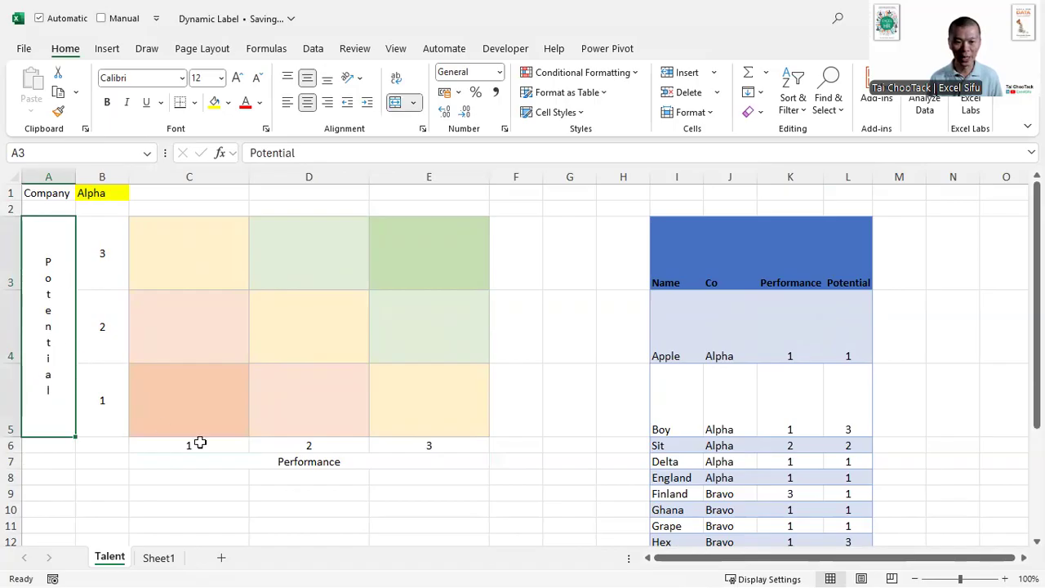
{"action": "left_click", "coordinate": [268, 467]}
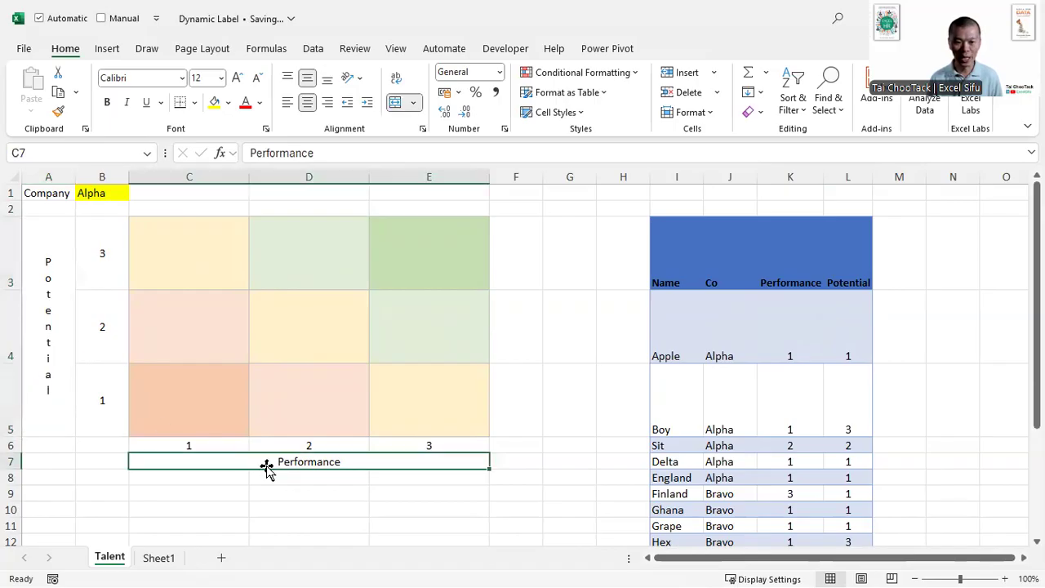
Check how the company cell B1 relates to the grid and mark the Potential and Performance ratings belonging to cell C3
{"action": "left_click", "coordinate": [101, 193]}
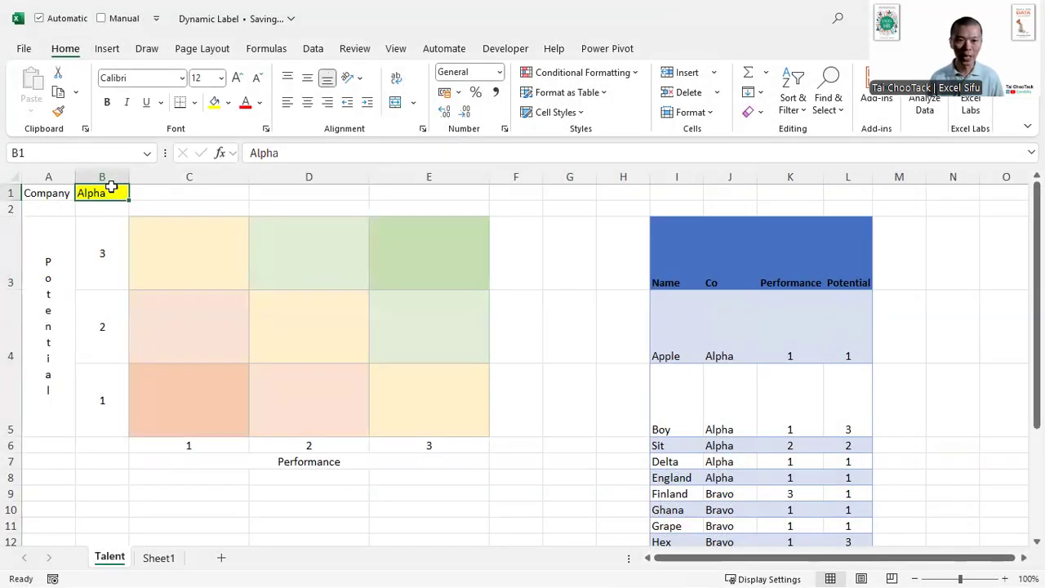
{"action": "mouse_move", "coordinate": [169, 243]}
{"action": "left_mouse_down"}
{"action": "mouse_move", "coordinate": [390, 268]}
{"action": "mouse_move", "coordinate": [439, 406]}
{"action": "left_mouse_up"}
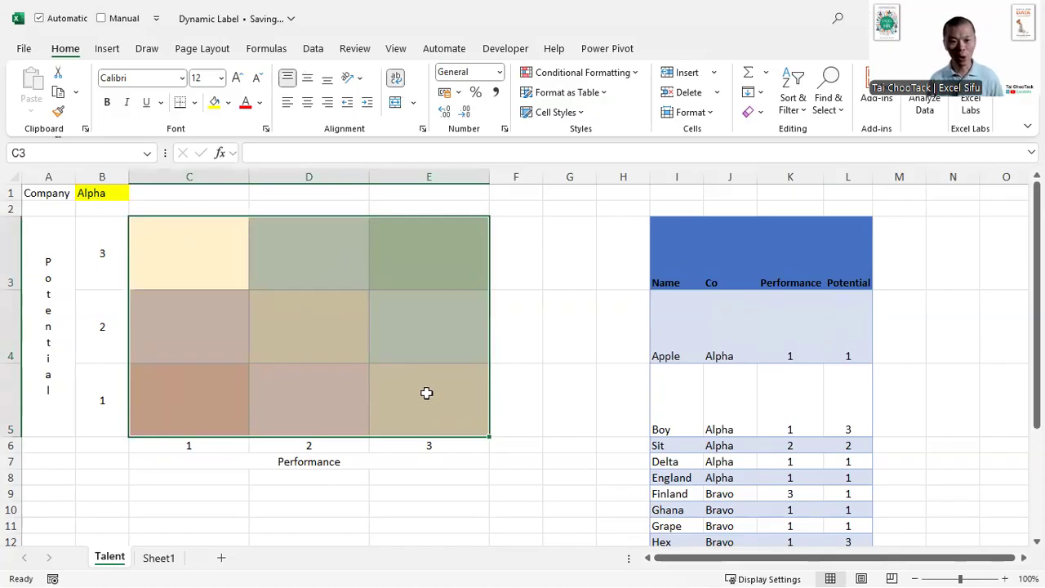
{"action": "left_click", "coordinate": [177, 256]}
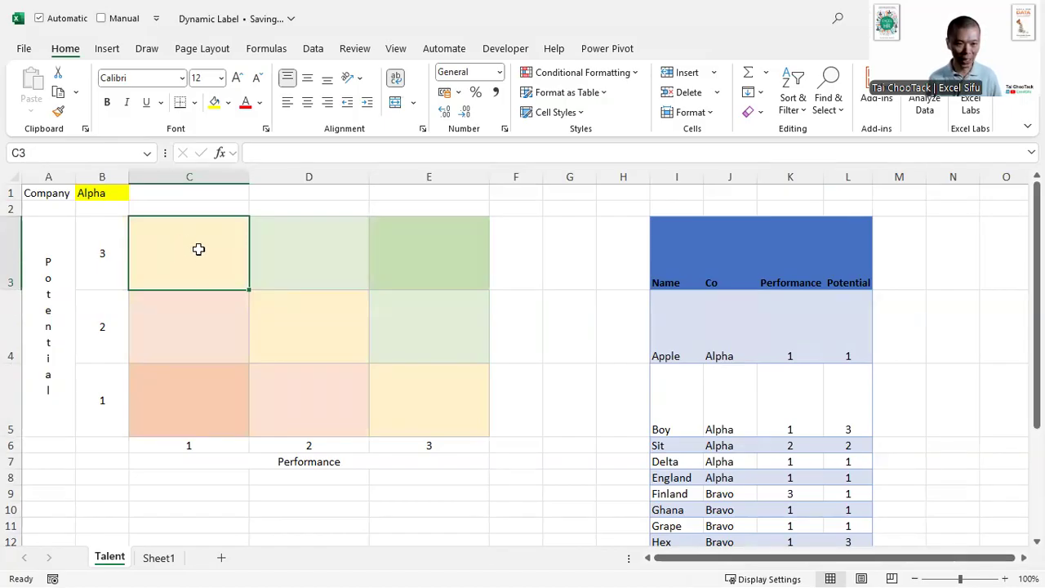
{"action": "key", "text": "ctrl+2"}
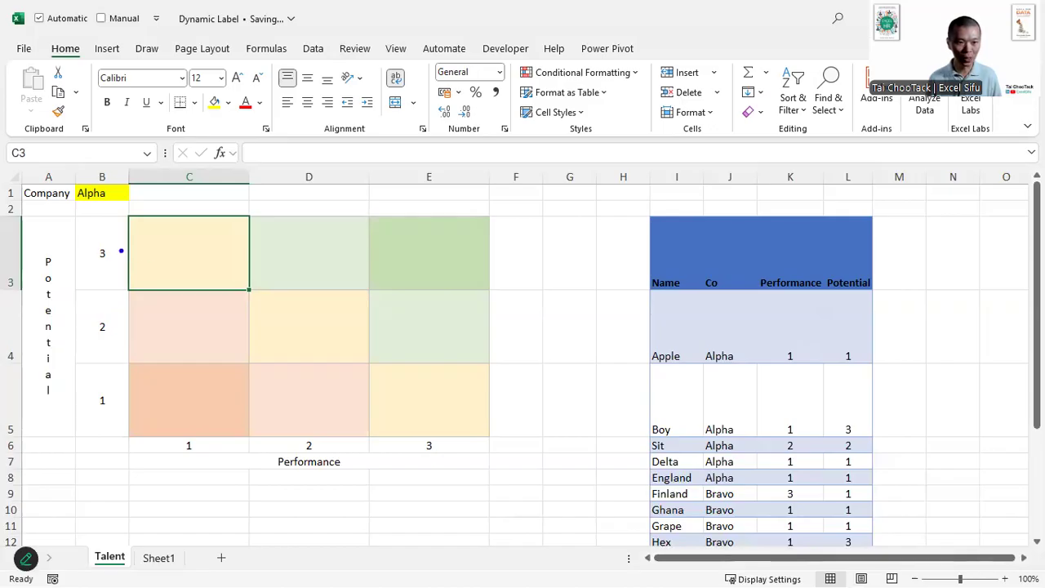
{"action": "left_click_drag", "start_coordinate": [115, 252], "coordinate": [163, 251]}
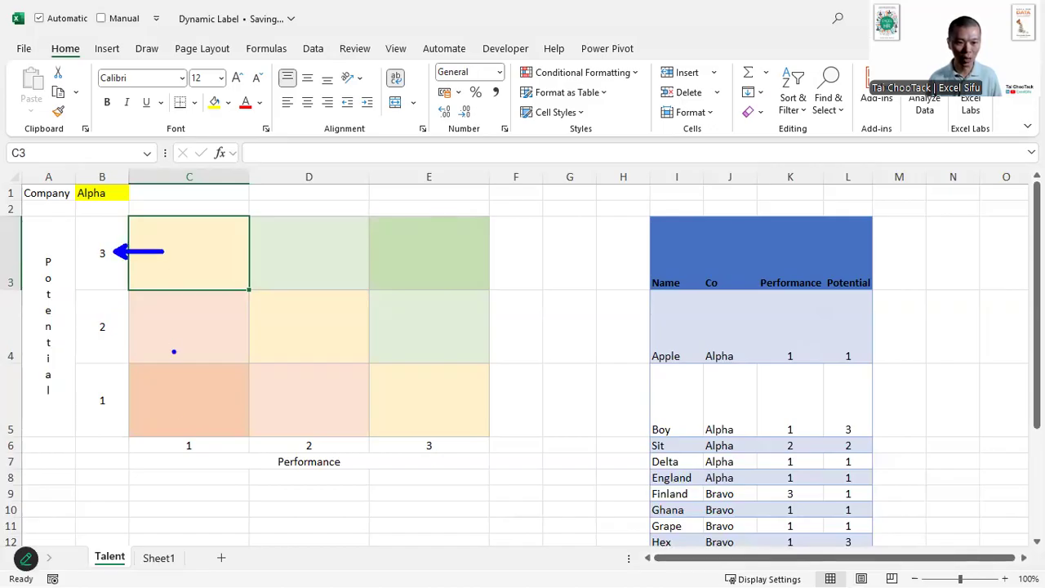
{"action": "left_click_drag", "start_coordinate": [186, 382], "coordinate": [186, 439]}
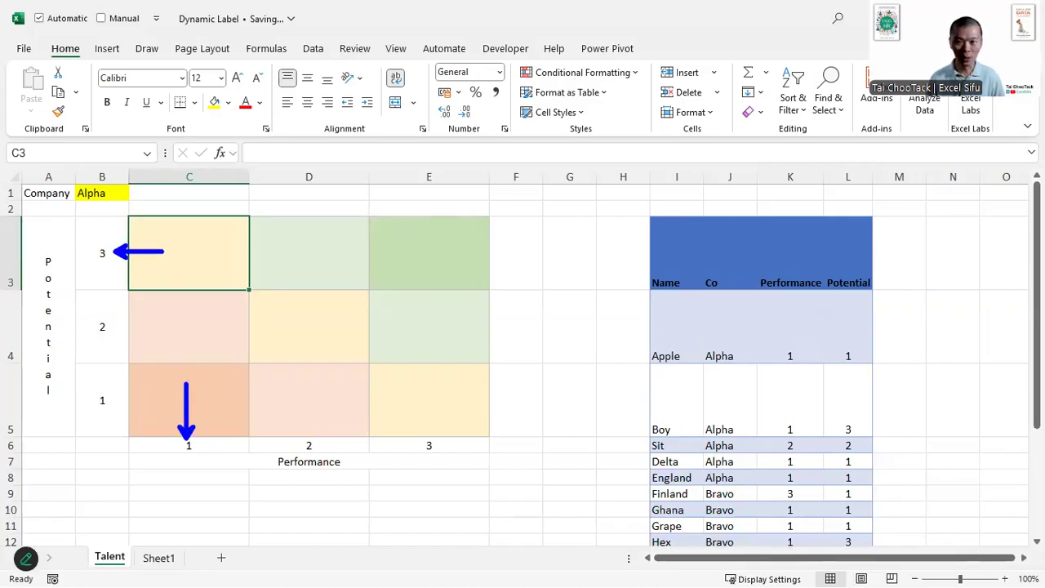
{"action": "key", "text": "Escape"}
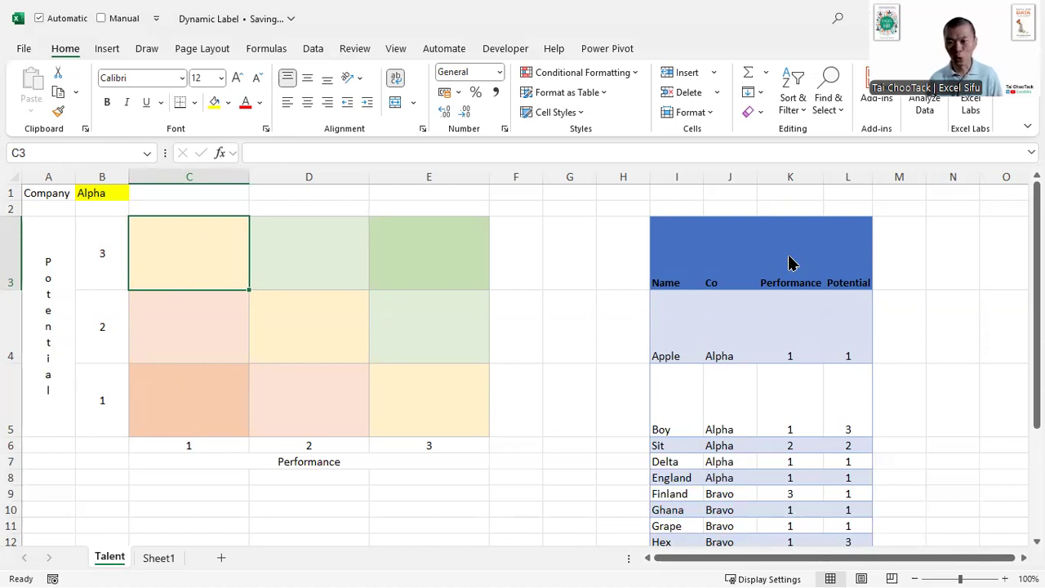
Turn on the talent table's filter buttons and filter the Potential column to 3
{"action": "left_click", "coordinate": [787, 254]}
{"action": "key", "text": "ctrl+shift+l"}
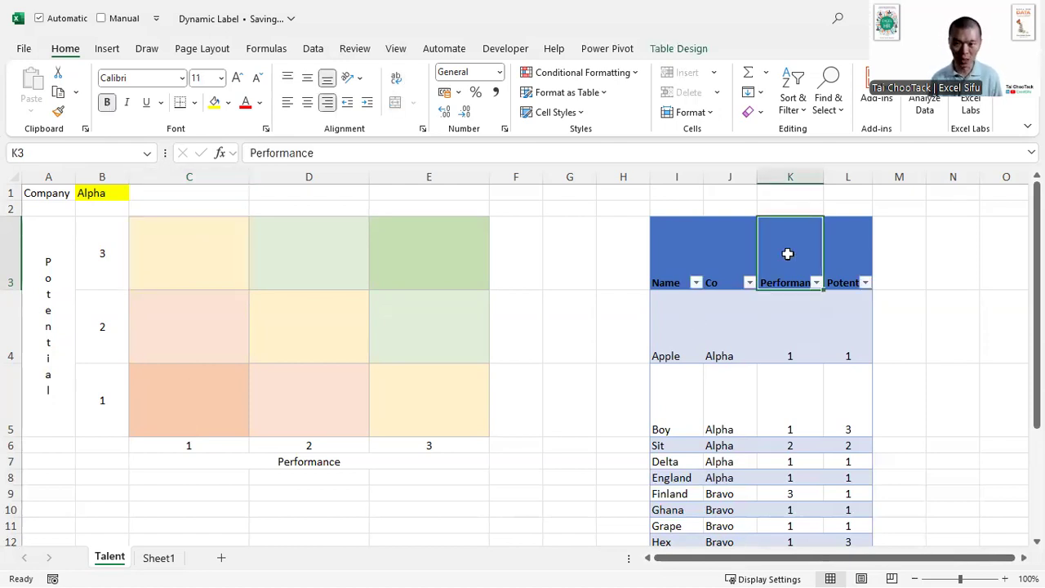
{"action": "left_click", "coordinate": [866, 282]}
{"action": "left_click", "coordinate": [727, 425]}
{"action": "left_click", "coordinate": [710, 467]}
{"action": "left_click", "coordinate": [792, 568]}
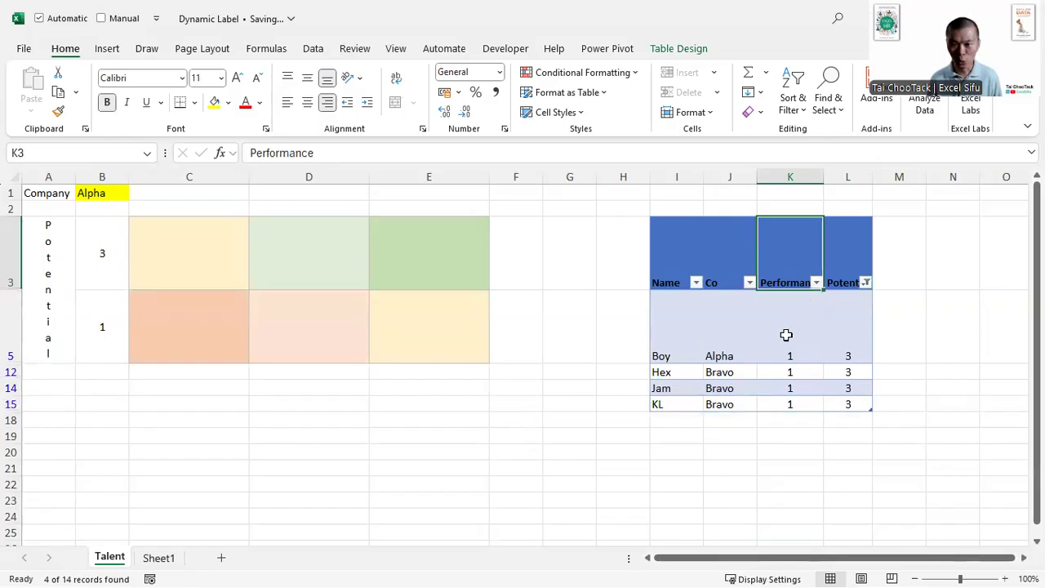
Mark the Performance ratings and names of the filtered employees, and clear the table's filter
{"action": "left_click_drag", "start_coordinate": [786, 335], "coordinate": [784, 397]}
{"action": "left_click_drag", "start_coordinate": [673, 347], "coordinate": [672, 401]}
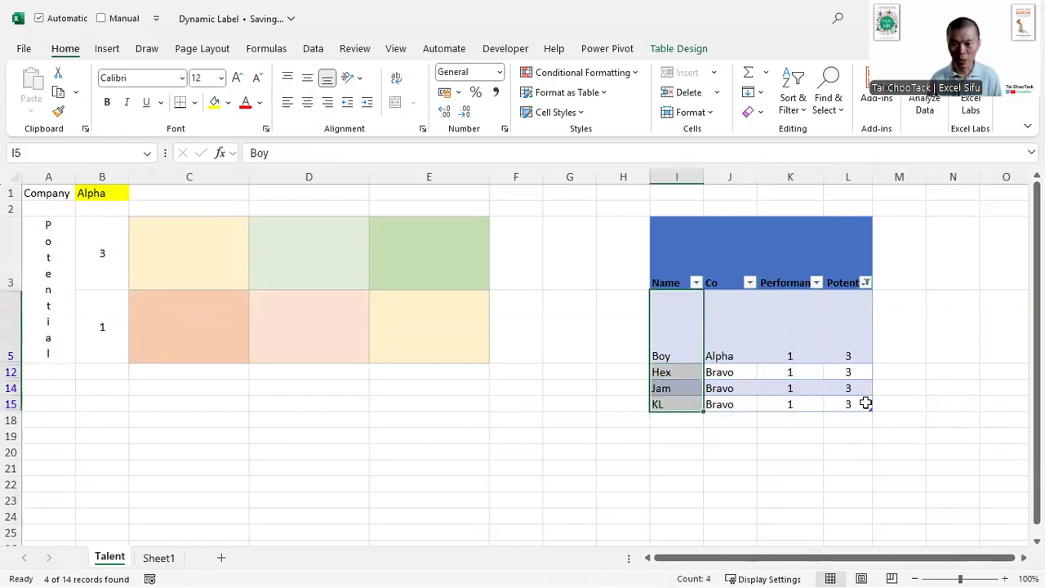
{"action": "left_click", "coordinate": [835, 268]}
{"action": "key", "text": "alt"}
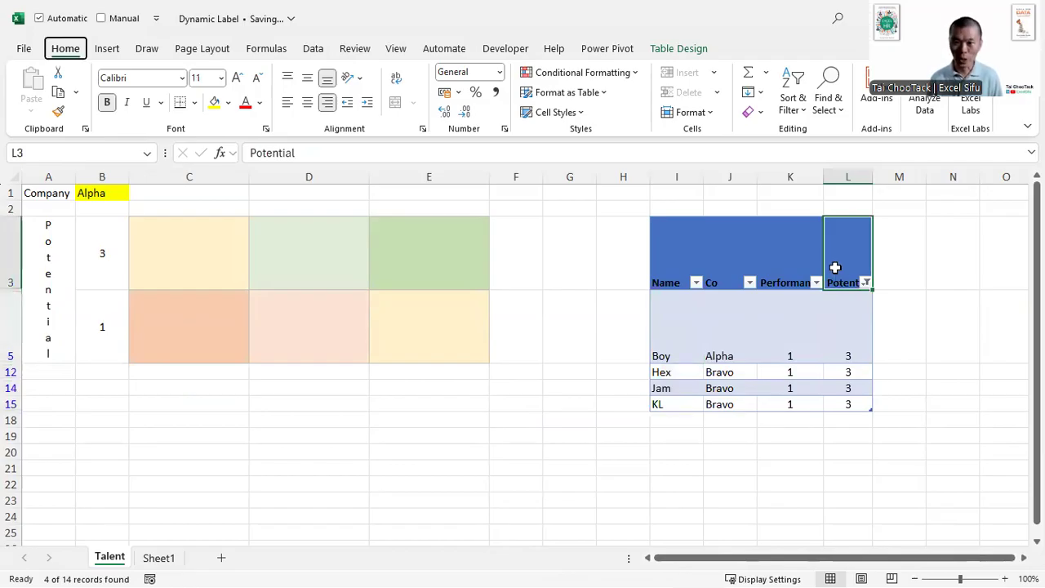
{"action": "key", "text": "a"}
{"action": "key", "text": "c"}
{"action": "left_click", "coordinate": [191, 289]}
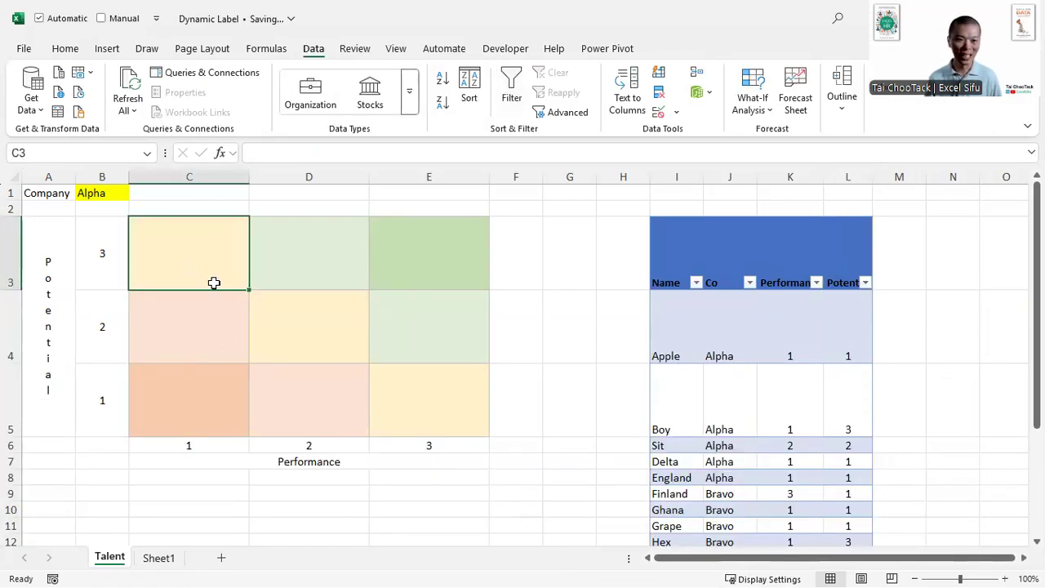
{"action": "type", "text": "="}
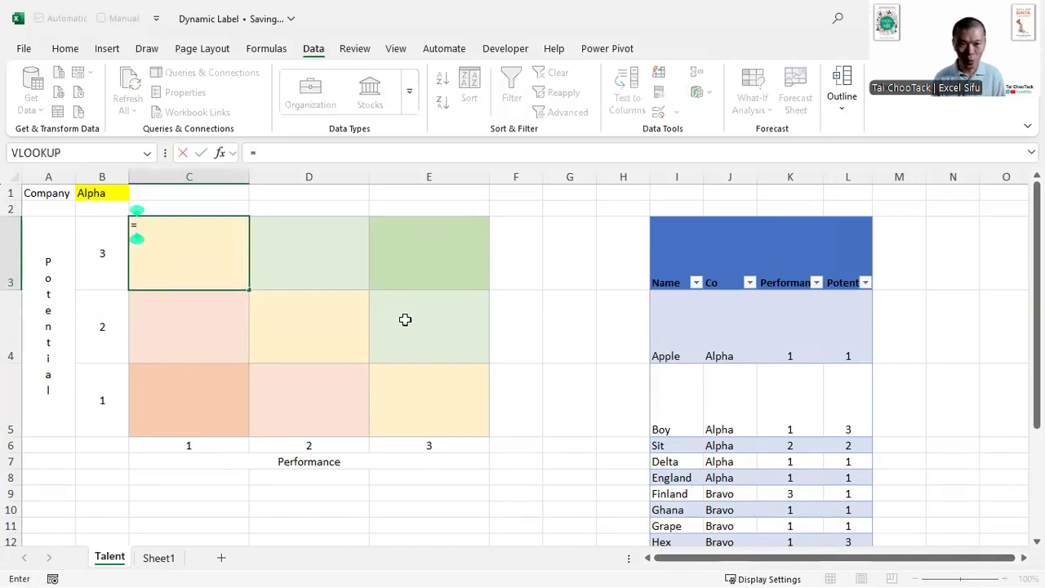
{"action": "key", "text": "Escape"}
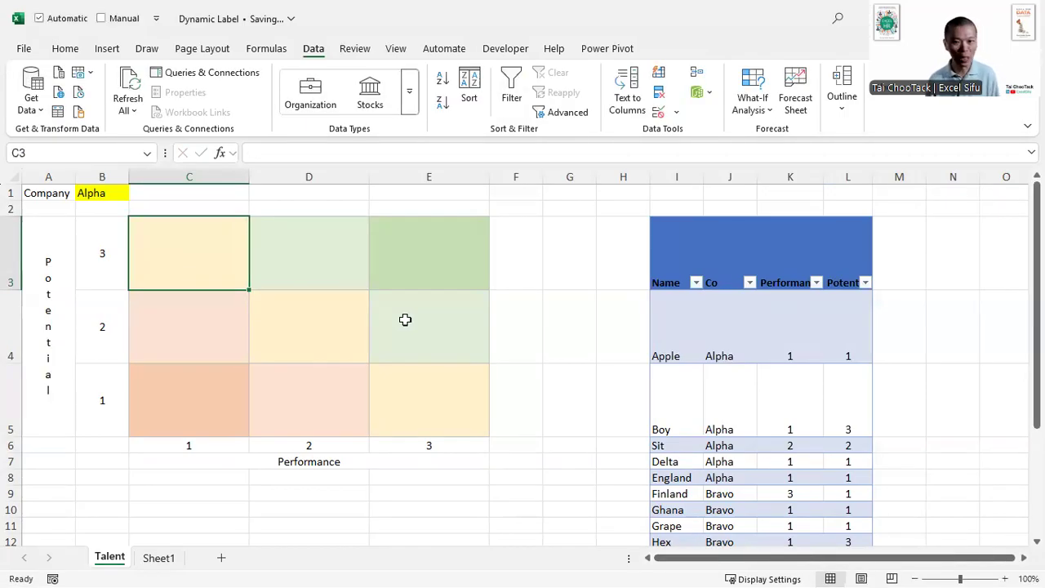
Check the talent table's column headers and its table name in the table properties
{"action": "scroll", "coordinate": [405, 319], "scroll_direction": "up", "scroll_amount": 3, "text": "ctrl"}
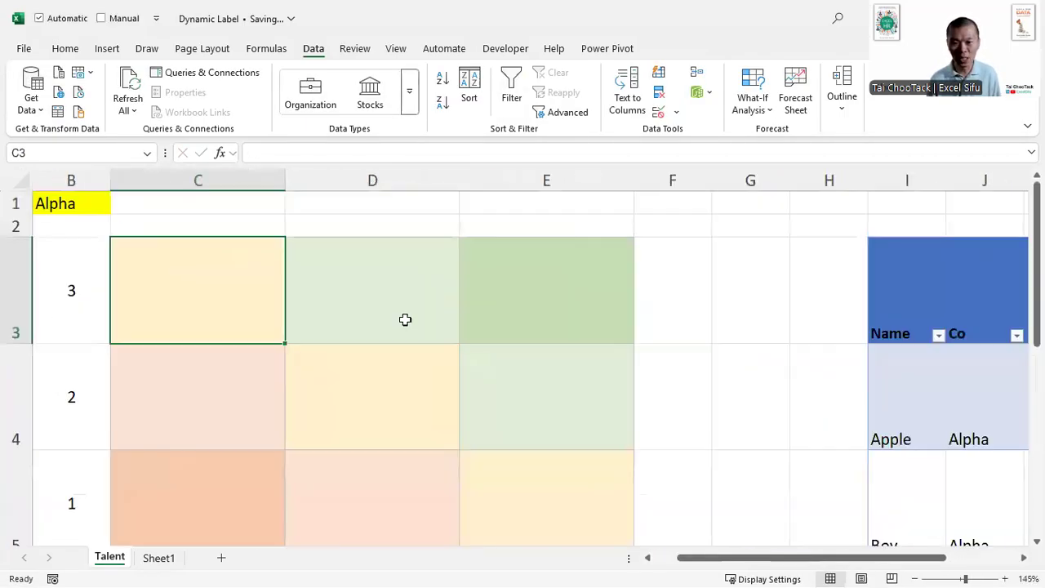
{"action": "left_click", "coordinate": [907, 279]}
{"action": "left_click_drag", "start_coordinate": [849, 558], "coordinate": [888, 539]}
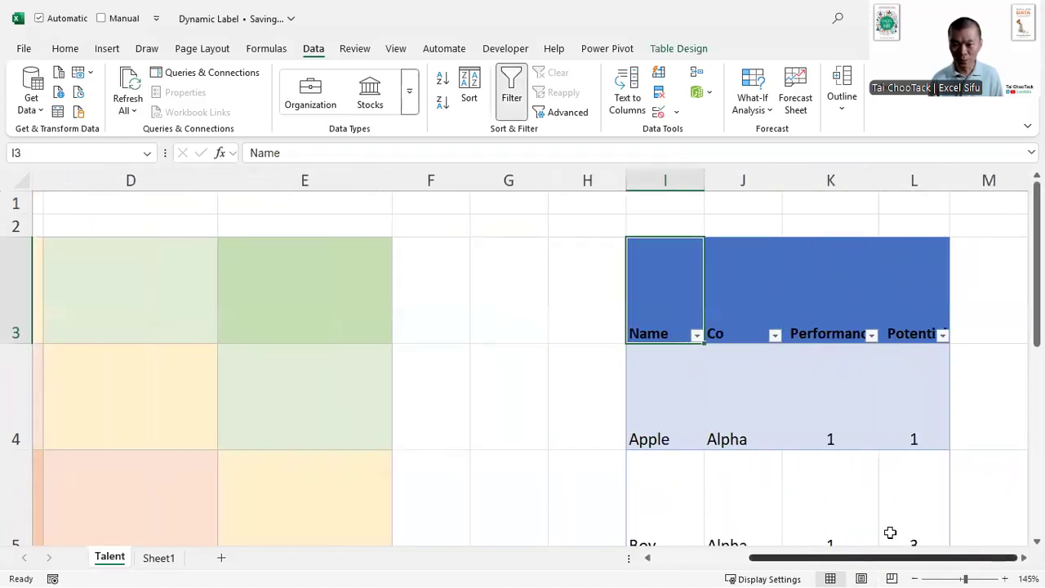
{"action": "left_click", "coordinate": [678, 48]}
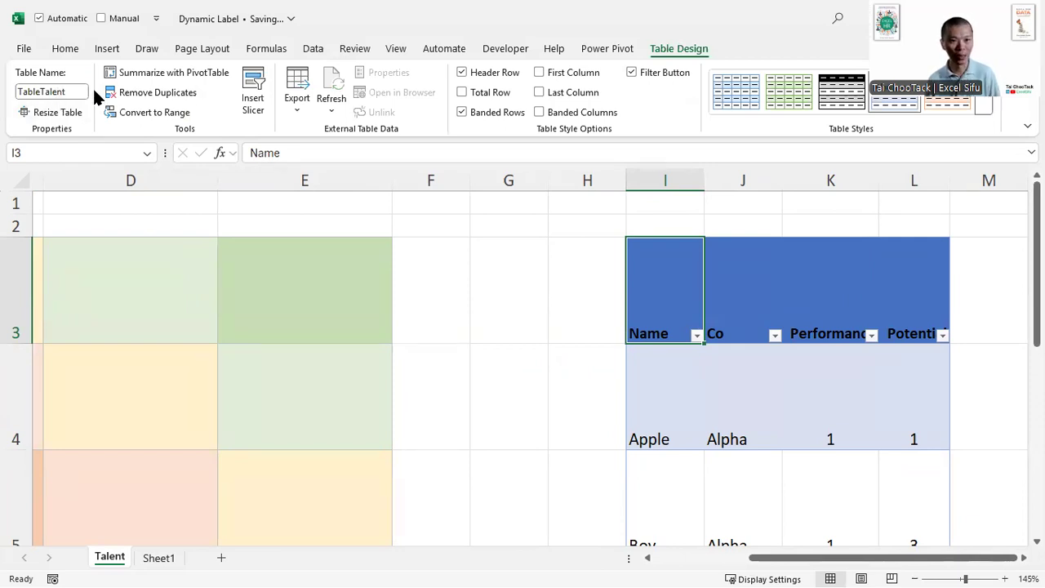
{"action": "left_click_drag", "start_coordinate": [763, 559], "coordinate": [612, 564]}
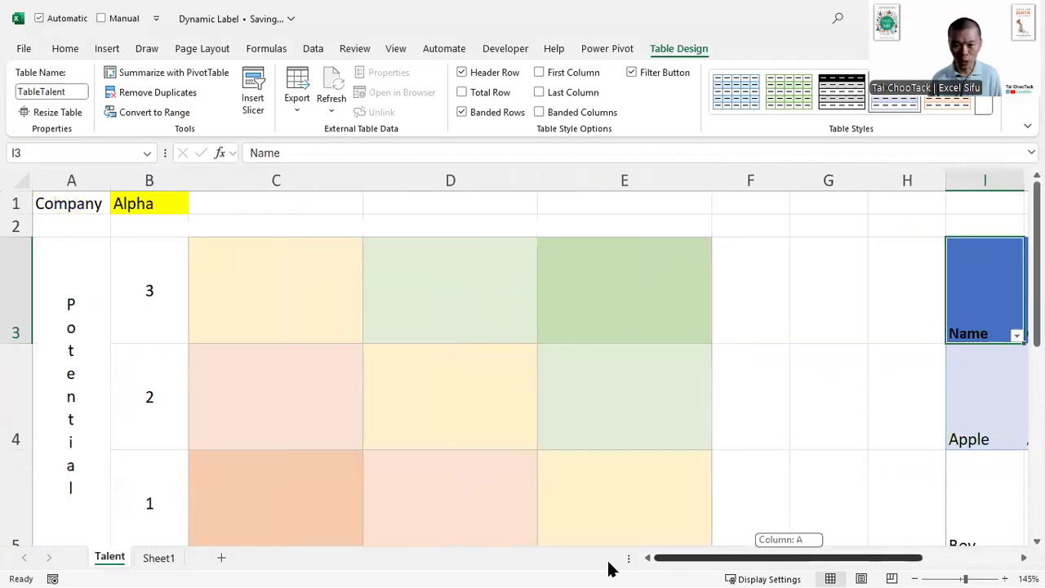
Start a FILTER formula in grid cell C3 with TableTalent[Name] as the array to return
{"action": "left_click", "coordinate": [254, 321]}
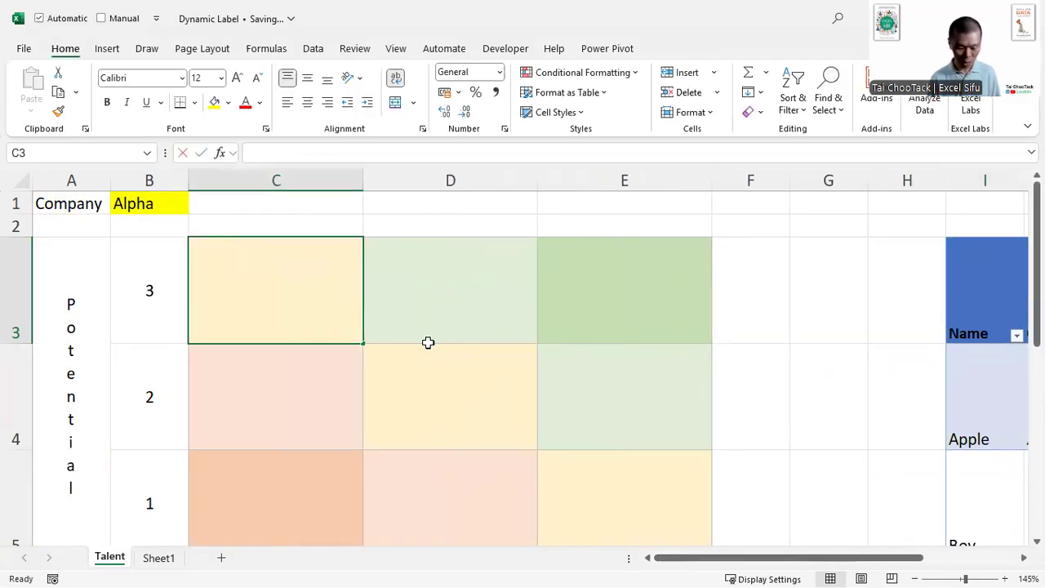
{"action": "type", "text": "=filt"}
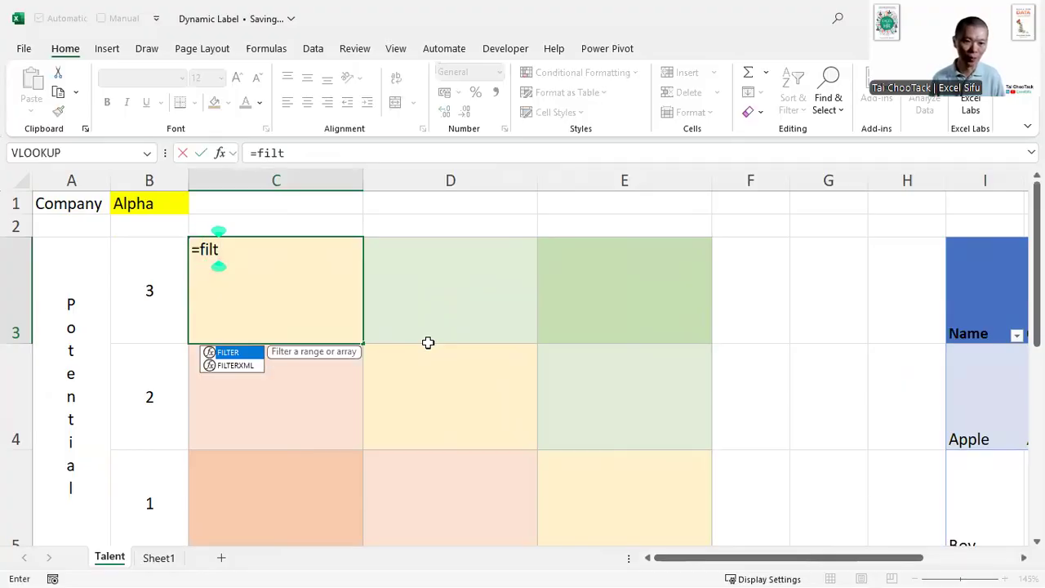
{"action": "key", "text": "Tab"}
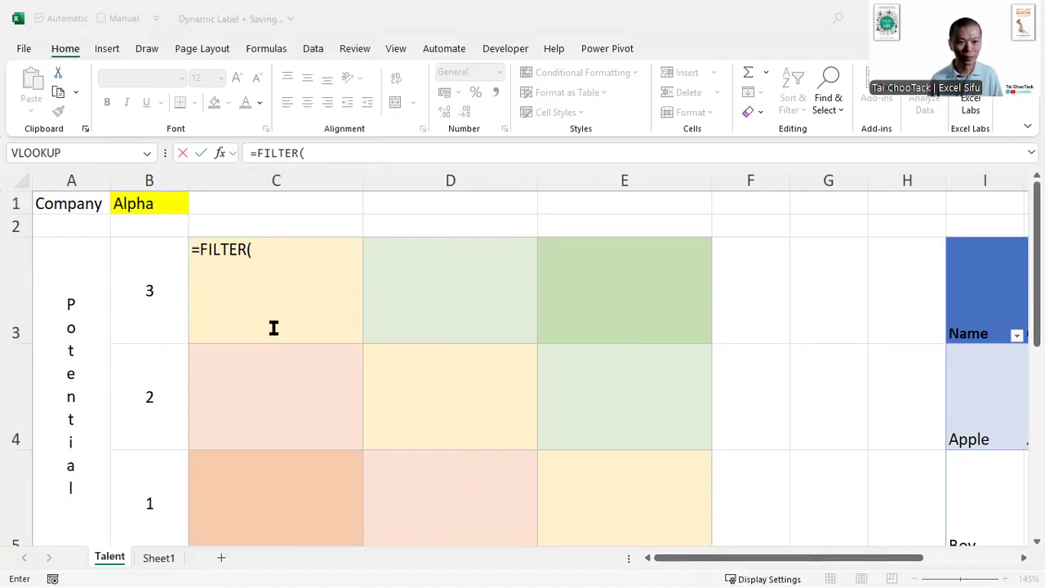
{"action": "left_click", "coordinate": [296, 262]}
{"action": "type", "text": "TABL"}
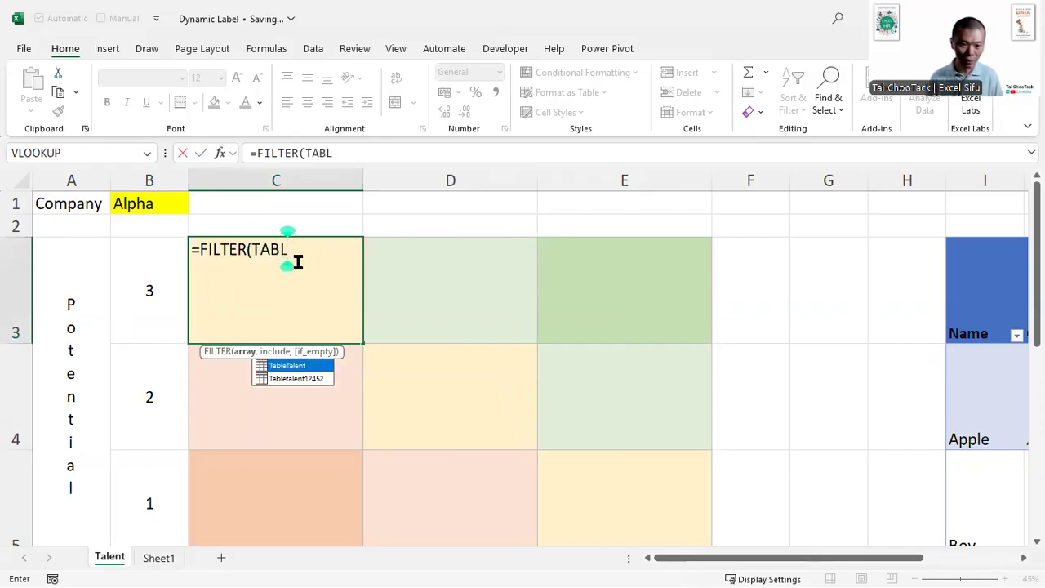
{"action": "key", "text": "Tab"}
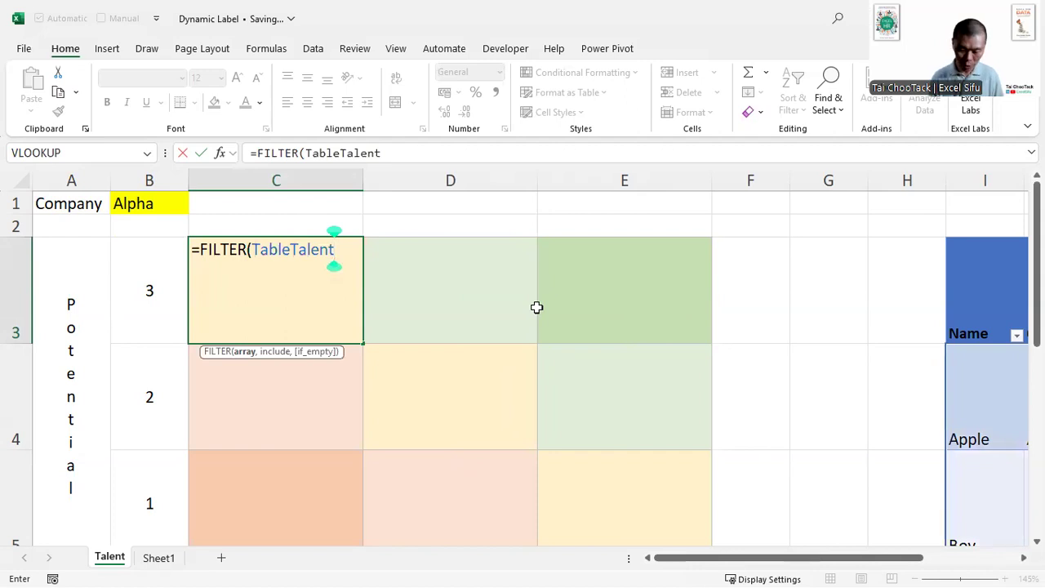
{"action": "type", "text": "["}
{"action": "key", "text": "Down"}
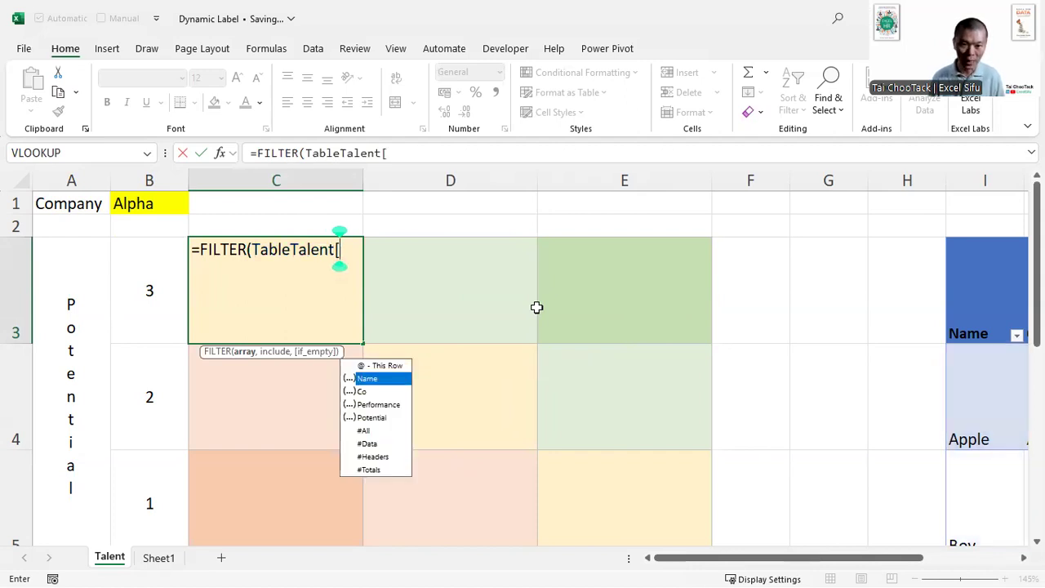
{"action": "key", "text": "Tab"}
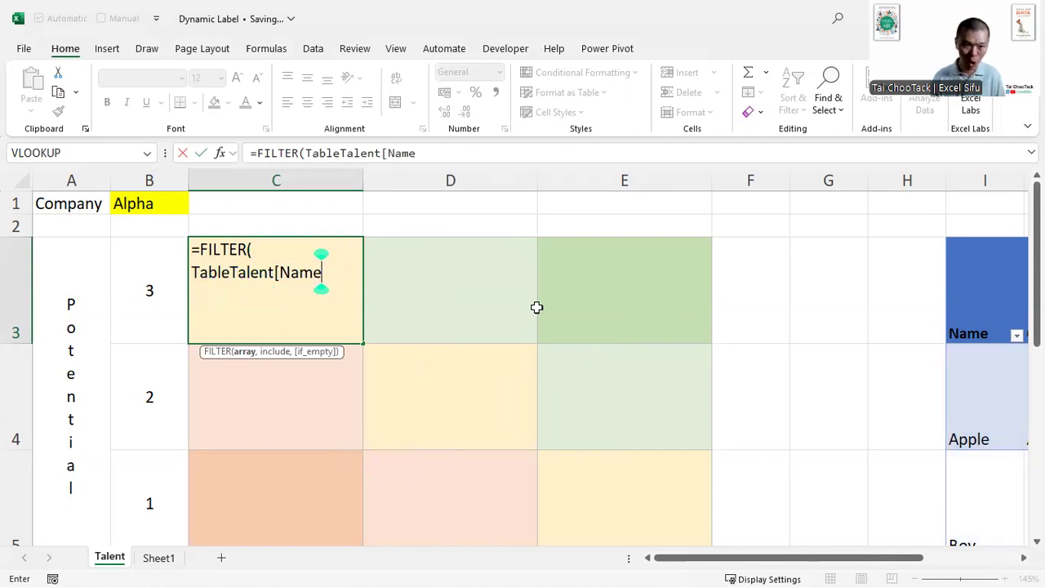
{"action": "type", "text": "],"}
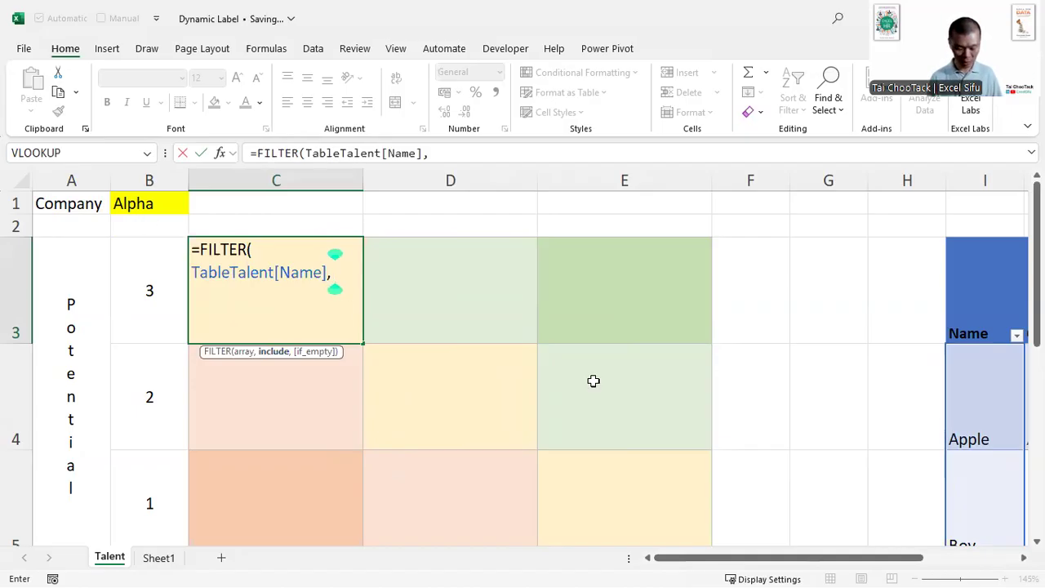
Add the include condition TableTalent[Co] = $B$1 with an absolute reference and enter the FILTER formula in C3
{"action": "type", "text": "TABL"}
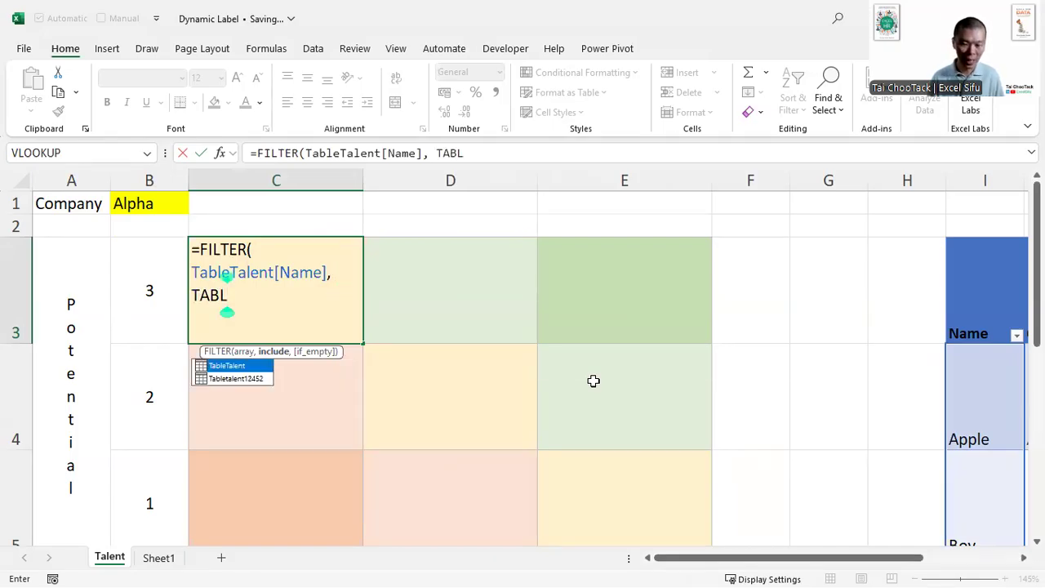
{"action": "key", "text": "Tab"}
{"action": "type", "text": "[CO"}
{"action": "key", "text": "Tab"}
{"action": "type", "text": "] ="}
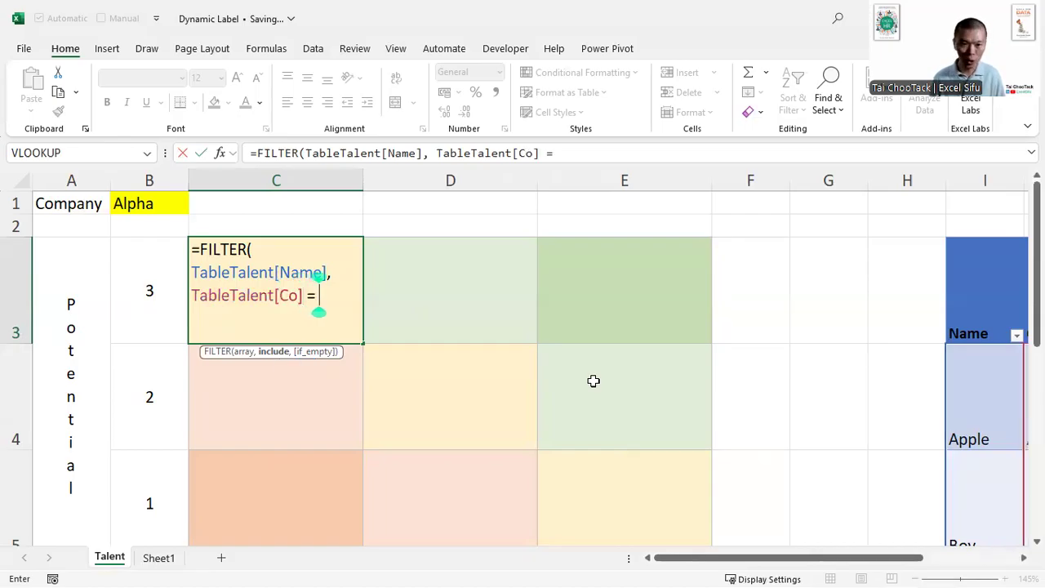
{"action": "left_click", "coordinate": [159, 201]}
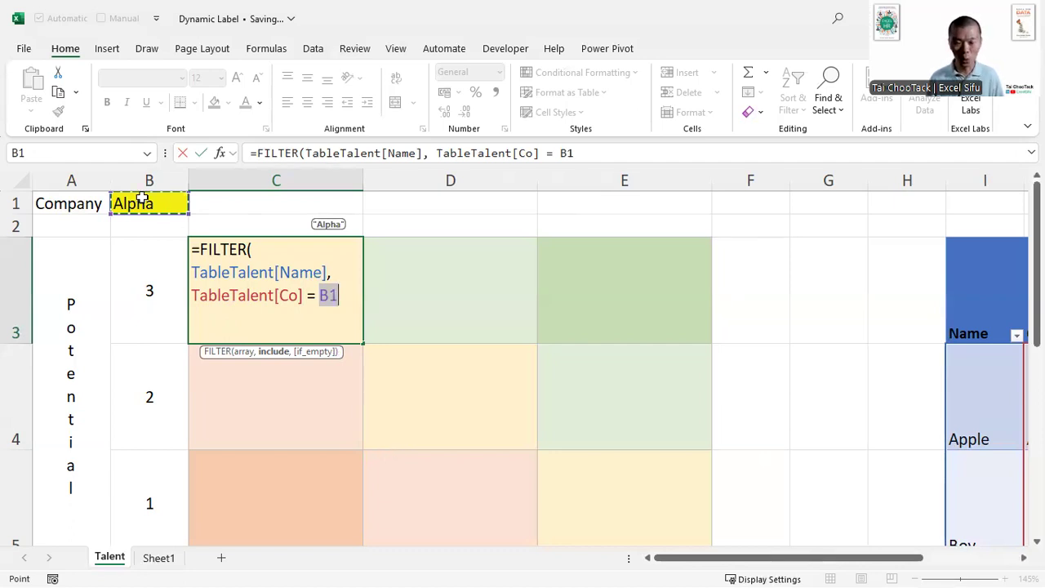
{"action": "key", "text": "F4"}
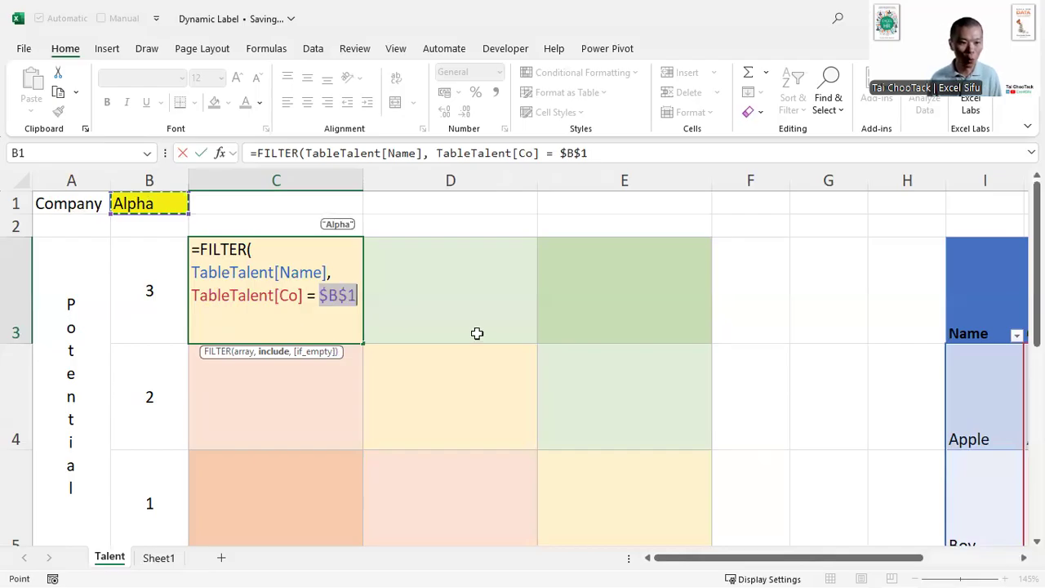
{"action": "key", "text": "Return"}
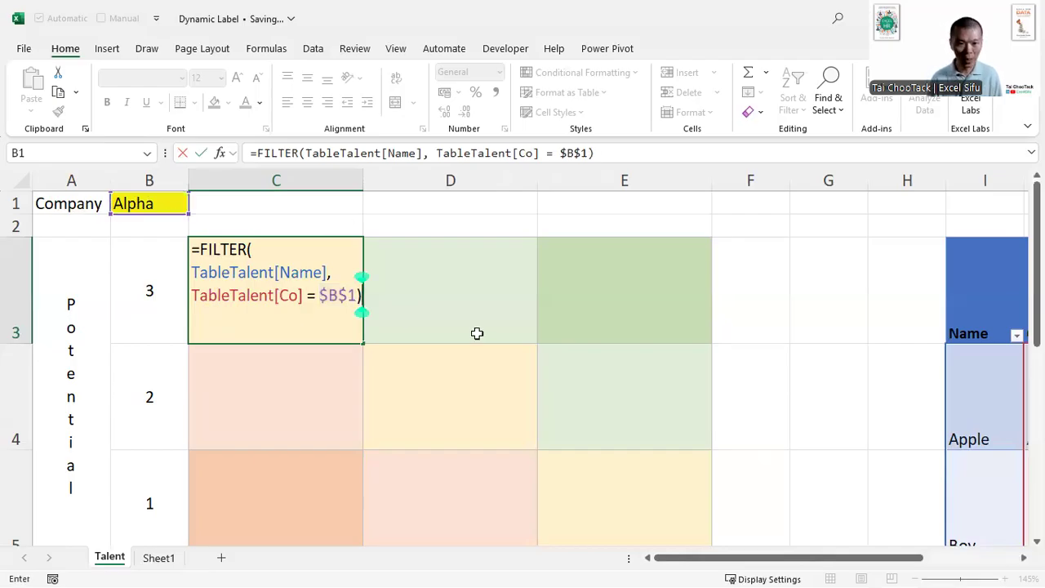
Clear the Performance rating from C6 below the grid's first column
{"action": "scroll", "coordinate": [477, 333], "scroll_direction": "down", "scroll_amount": 1}
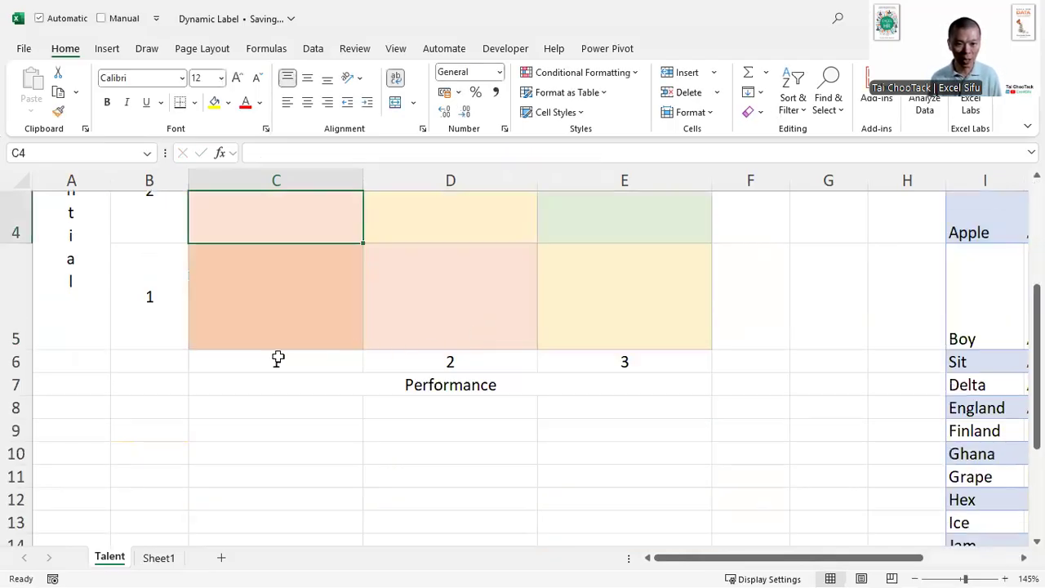
{"action": "left_click", "coordinate": [310, 364]}
{"action": "key", "text": "Delete"}
{"action": "scroll", "coordinate": [397, 393], "scroll_direction": "up", "scroll_amount": 1}
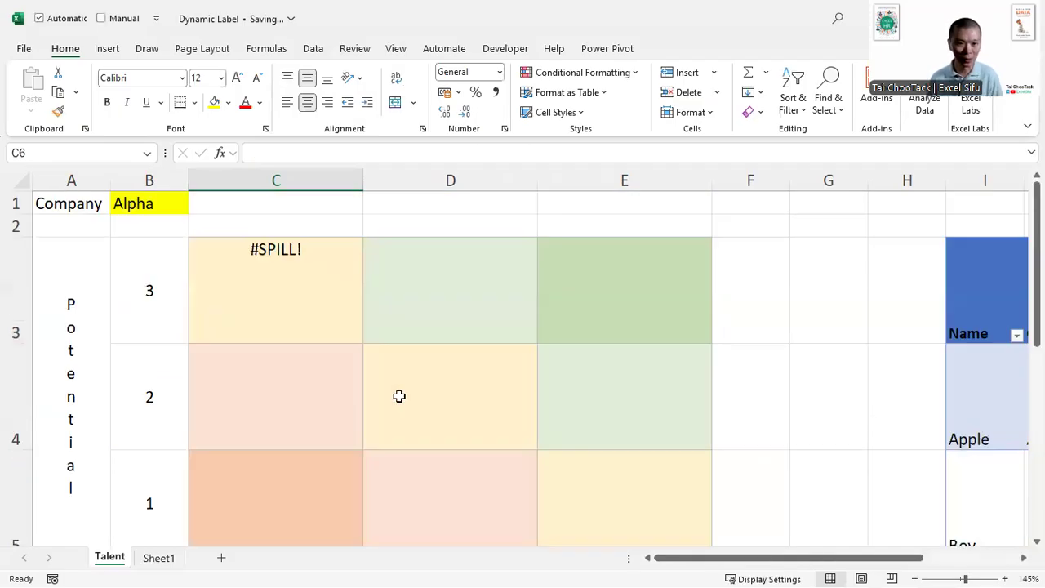
Check the spill range of C3 and move the merged Performance label out of it to D9:F9
{"action": "left_click", "coordinate": [334, 304]}
{"action": "scroll", "coordinate": [333, 303], "scroll_direction": "down", "scroll_amount": 1}
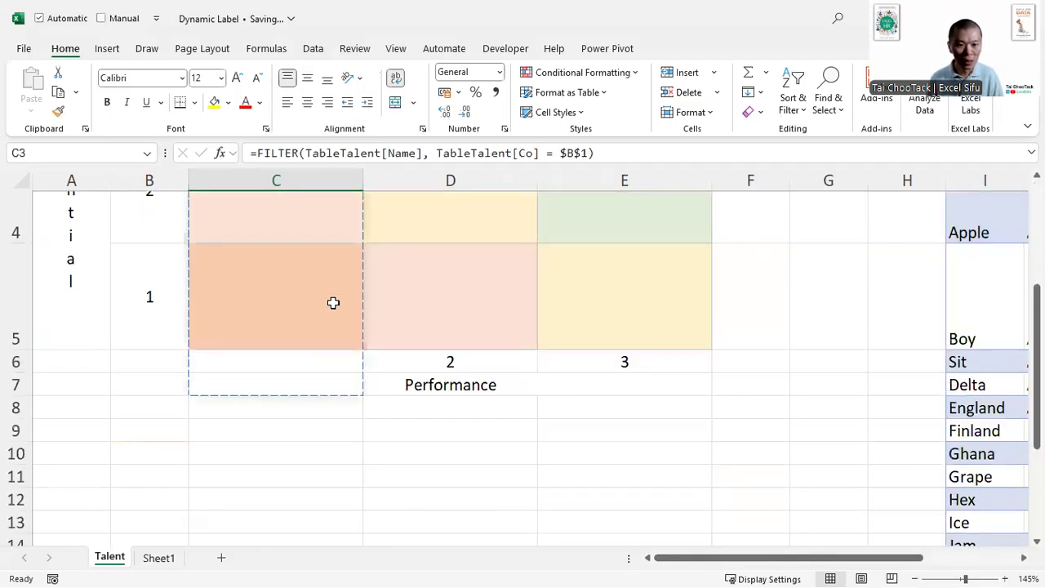
{"action": "left_click", "coordinate": [314, 384]}
{"action": "left_click_drag", "start_coordinate": [397, 398], "coordinate": [337, 389]}
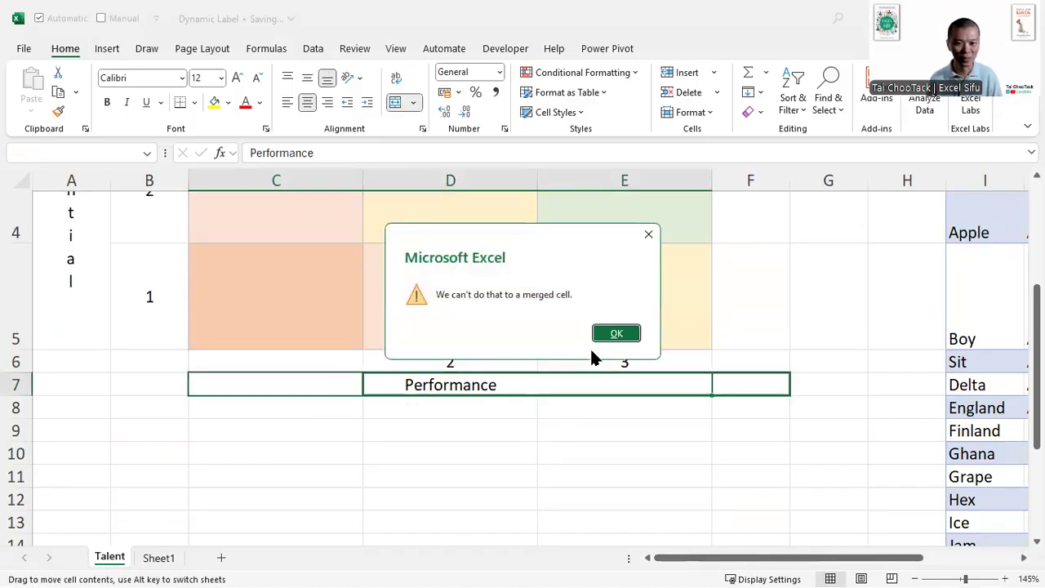
{"action": "left_click", "coordinate": [617, 334]}
{"action": "left_click_drag", "start_coordinate": [425, 400], "coordinate": [583, 429]}
Examine the names spilled by the FILTER formula from C3 down to C7
{"action": "left_click", "coordinate": [298, 353]}
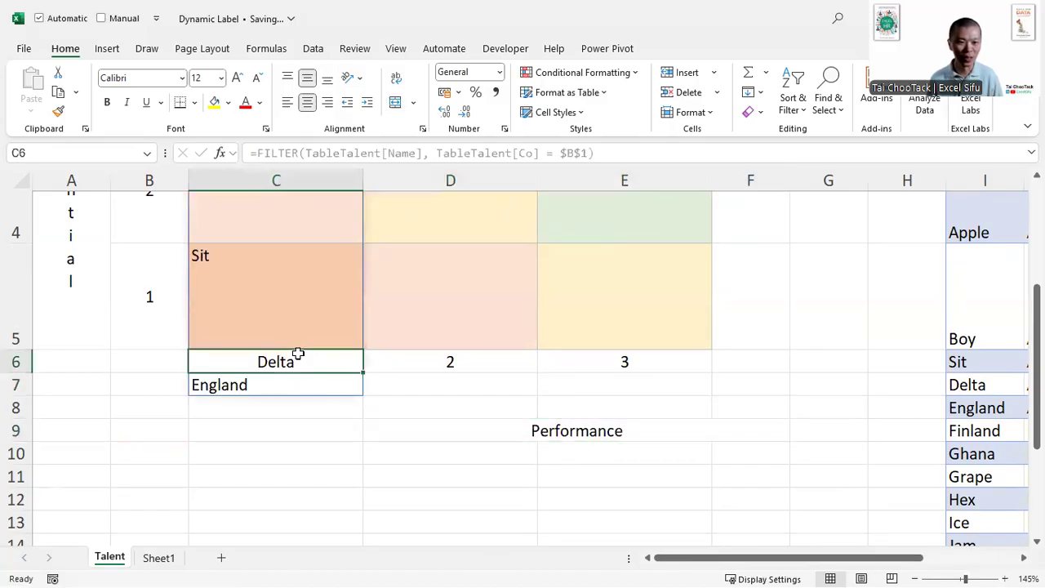
{"action": "scroll", "coordinate": [296, 352], "scroll_direction": "up", "scroll_amount": 2}
{"action": "left_click", "coordinate": [296, 289]}
{"action": "left_click", "coordinate": [292, 396]}
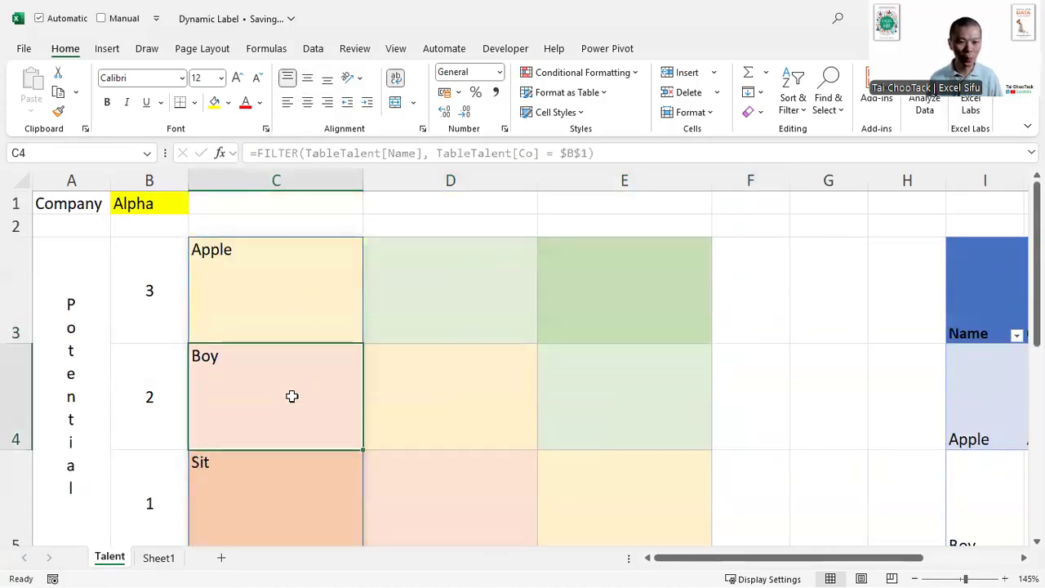
{"action": "scroll", "coordinate": [287, 403], "scroll_direction": "down", "scroll_amount": 1}
{"action": "left_click", "coordinate": [282, 416]}
{"action": "left_click", "coordinate": [304, 497]}
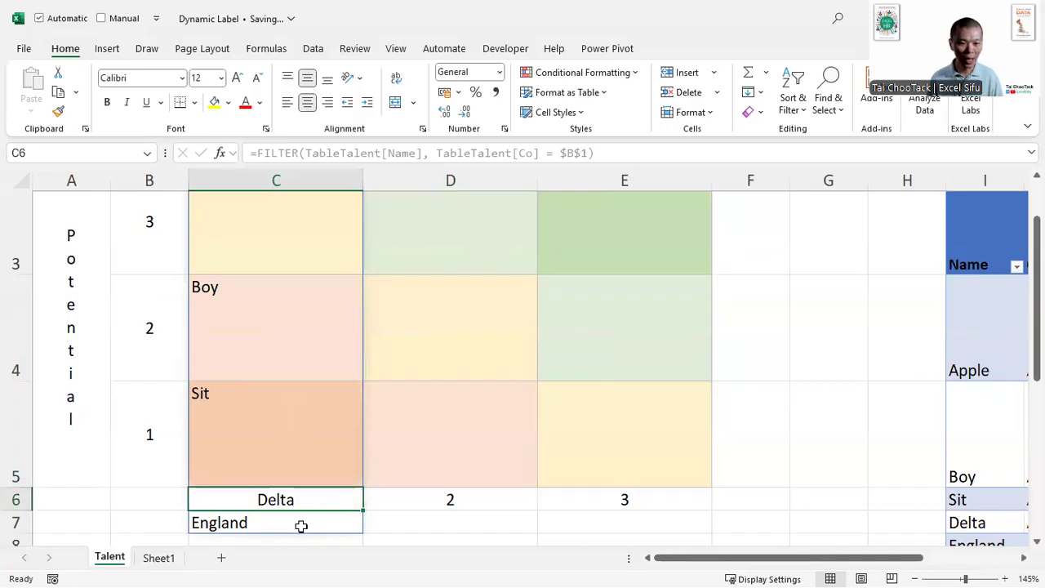
{"action": "left_click", "coordinate": [301, 524]}
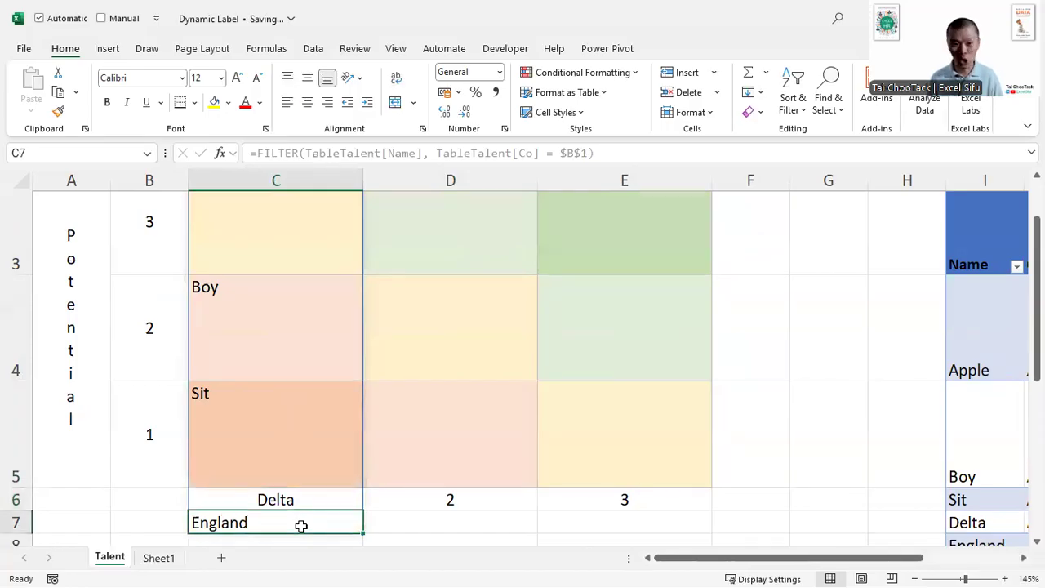
{"action": "scroll", "coordinate": [302, 526], "scroll_direction": "up", "scroll_amount": 1}
{"action": "left_click", "coordinate": [303, 284]}
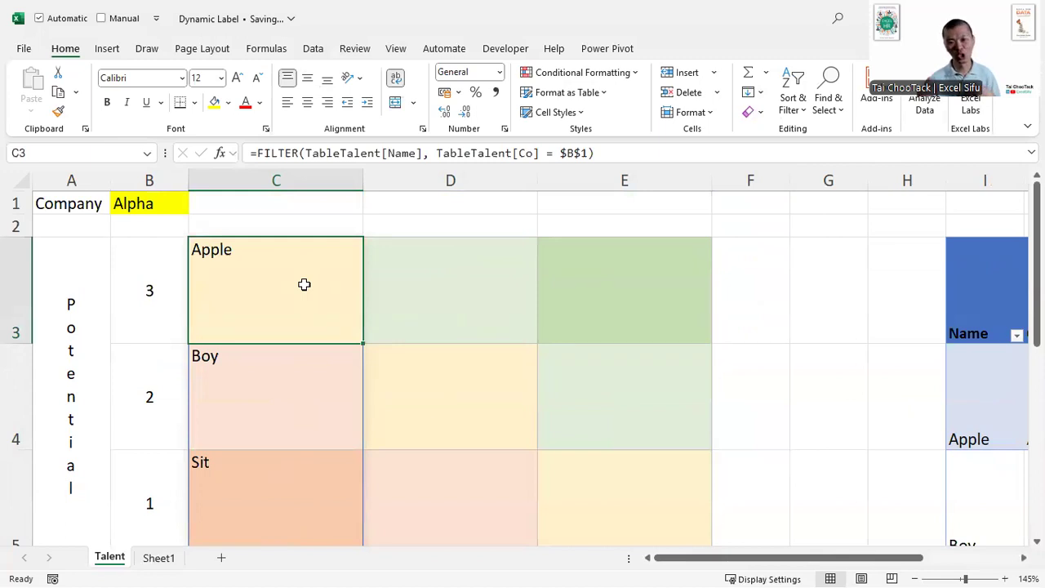
Set the company in B1 to bRAVO and check the names spilled down column C
{"action": "left_click", "coordinate": [157, 201]}
{"action": "type", "text": "bRAVO"}
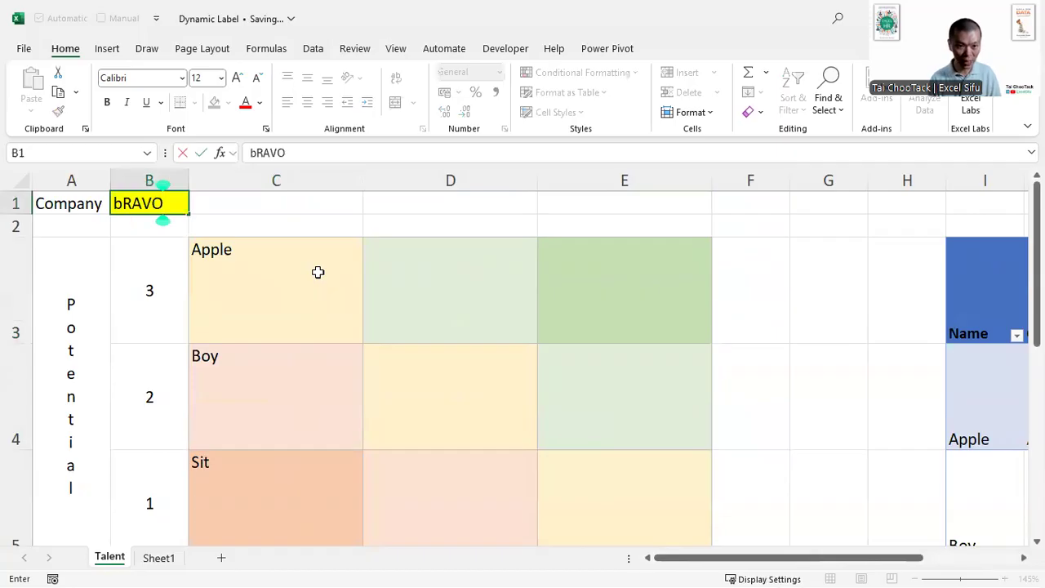
{"action": "key", "text": "Return"}
{"action": "scroll", "coordinate": [318, 272], "scroll_direction": "down", "scroll_amount": 1}
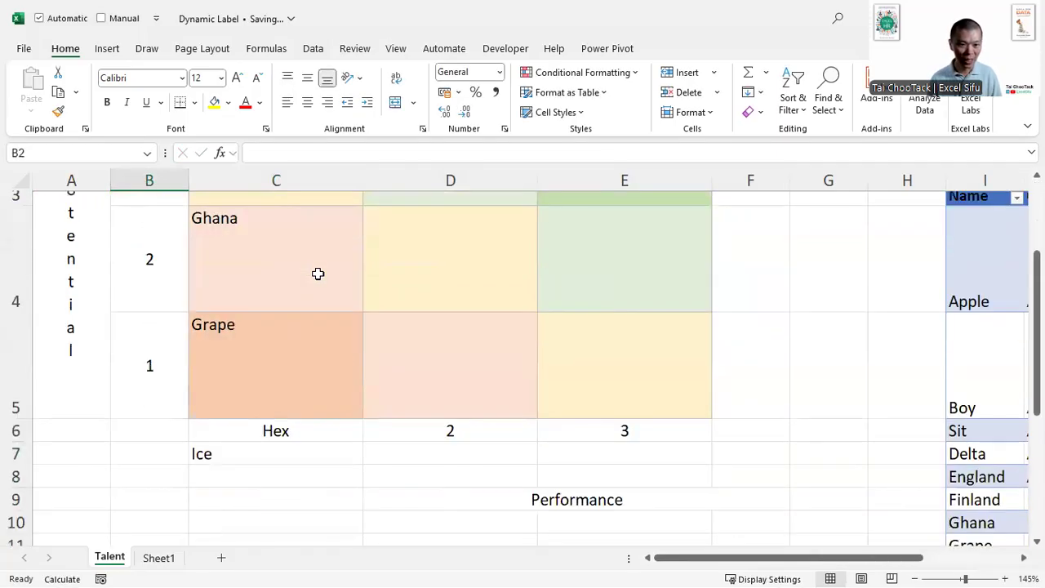
Undo the last company change in B1
{"action": "scroll", "coordinate": [317, 273], "scroll_direction": "up", "scroll_amount": 1}
{"action": "key", "text": "ctrl+z"}
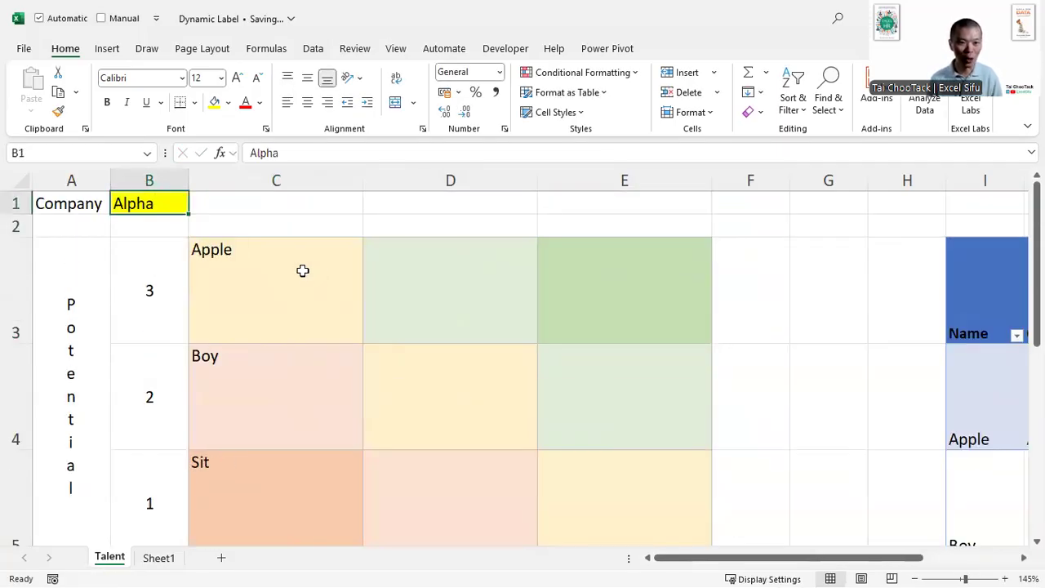
Wrap the FILTER formula in C3 in a SORT function so the names list alphabetically
{"action": "left_click", "coordinate": [302, 270]}
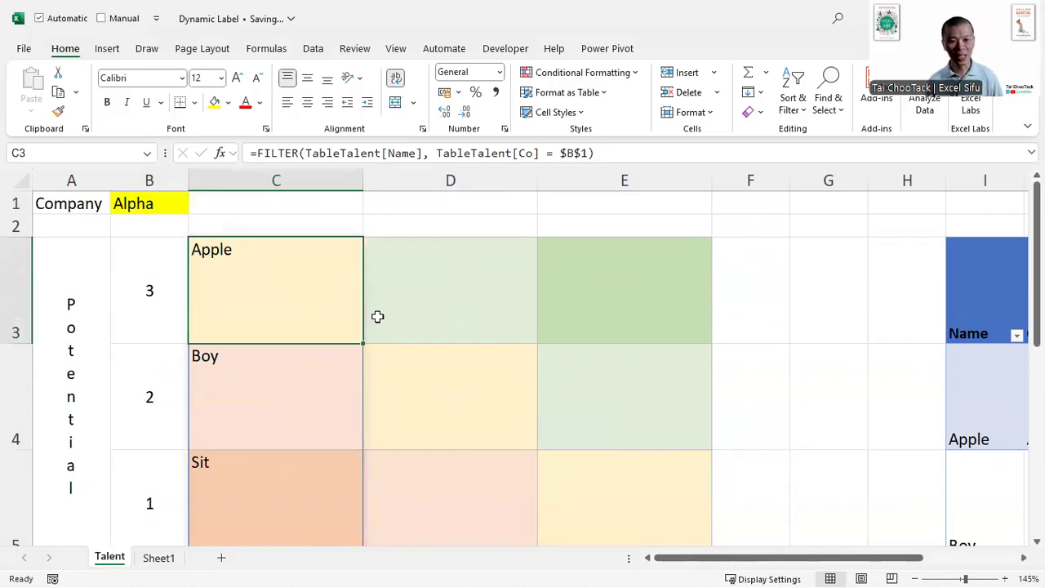
{"action": "key", "text": "F2"}
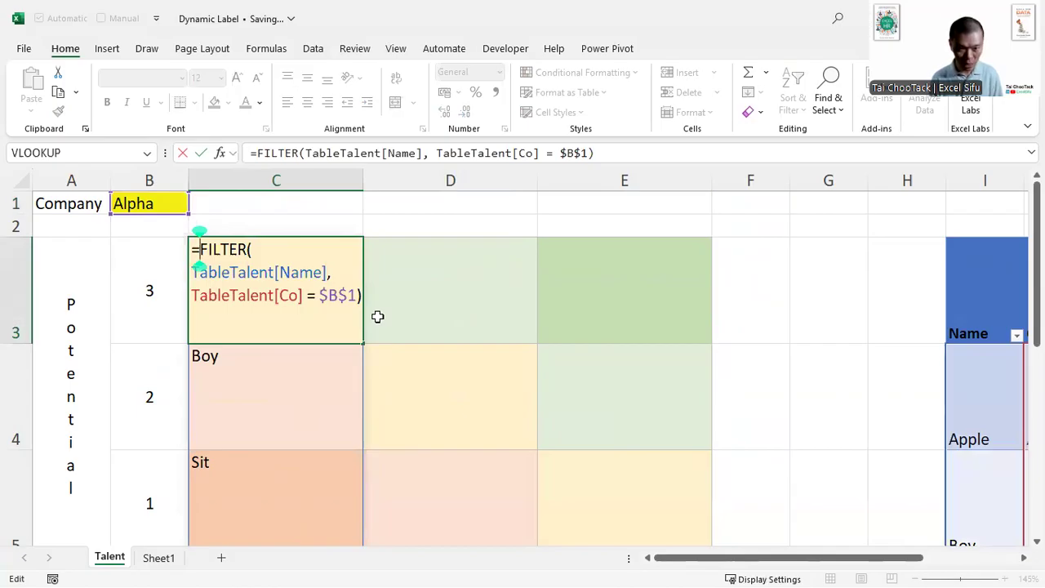
{"action": "type", "text": "sor"}
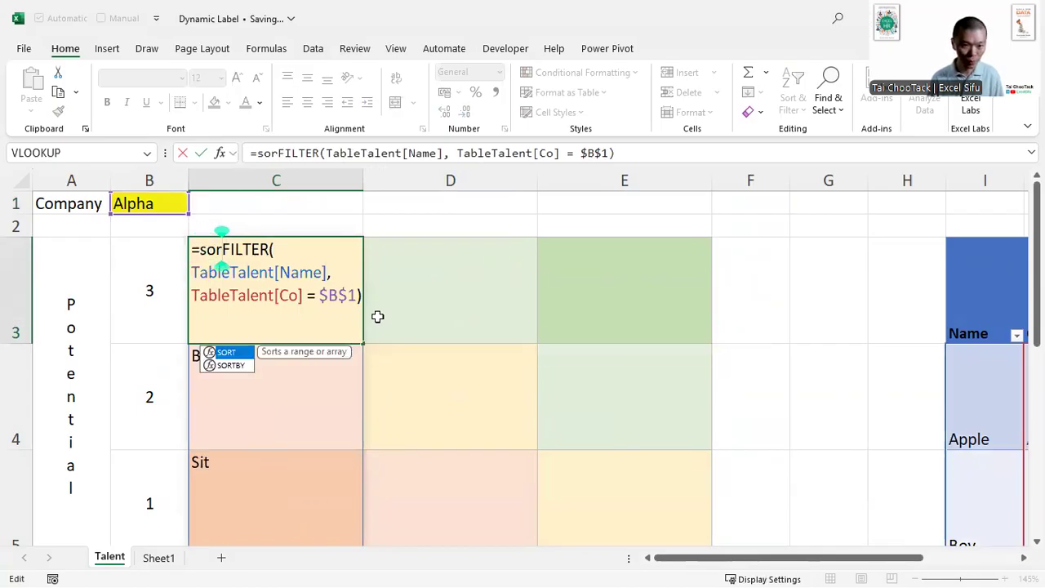
{"action": "key", "text": "Tab"}
{"action": "key", "text": "ctrl+End"}
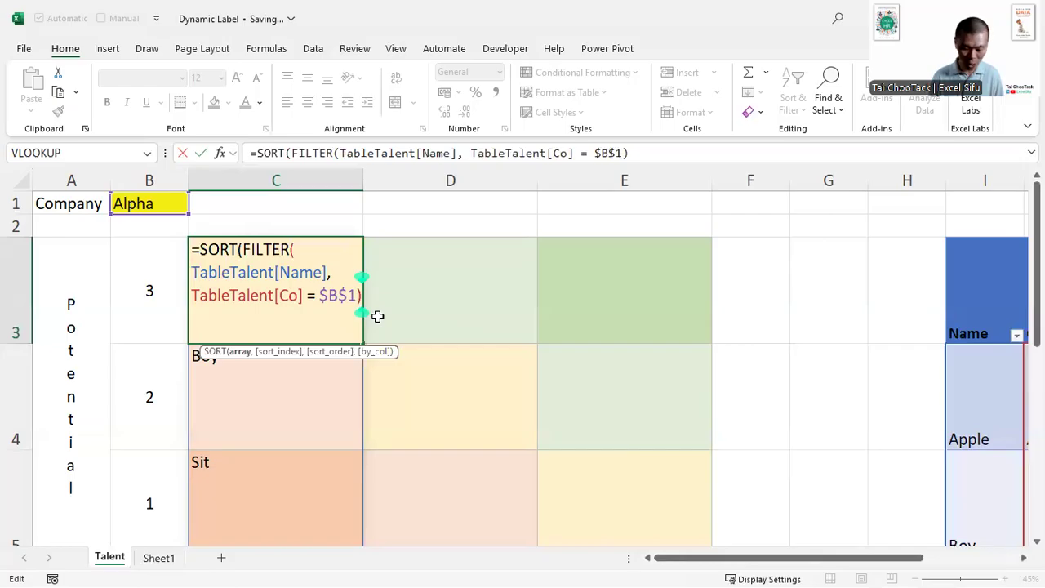
{"action": "type", "text": ")"}
{"action": "key", "text": "Return"}
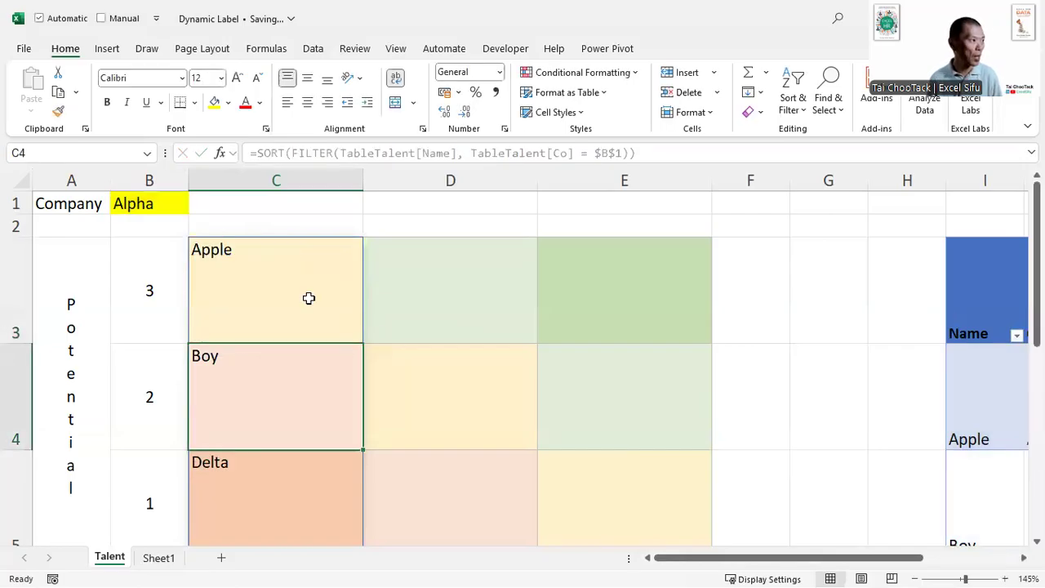
{"action": "key", "text": "alt+Tab"}
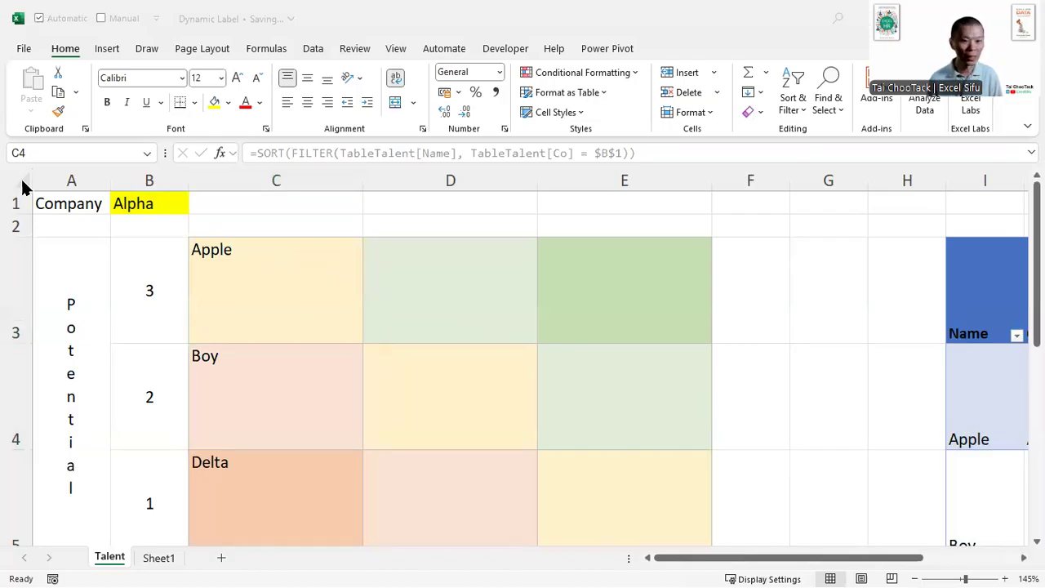
{"action": "key", "text": "alt+Tab"}
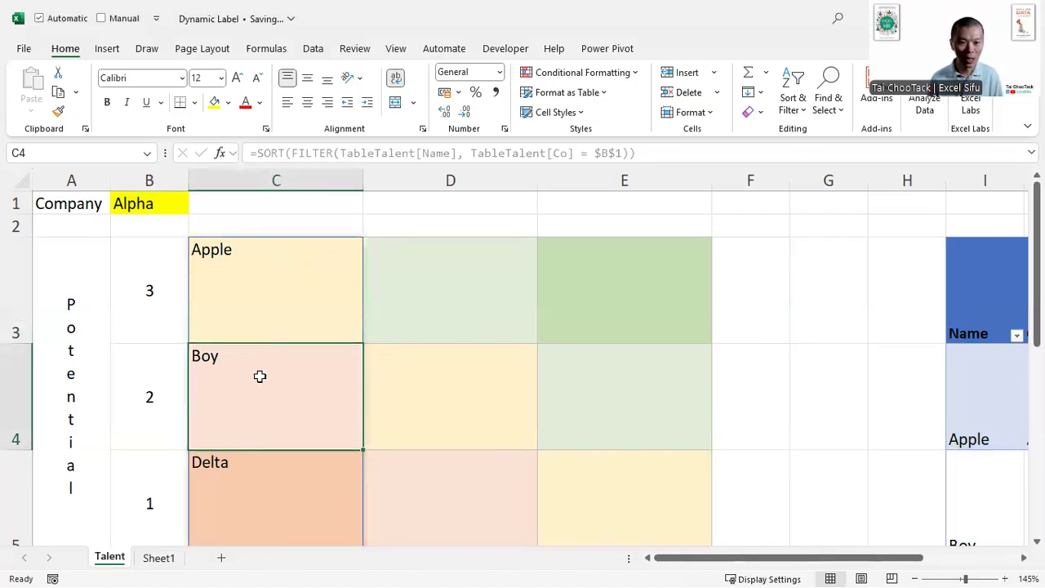
Examine the sorted names spilled from C3 to C7 and the Potential and Performance ratings bordering the grid
{"action": "left_click", "coordinate": [245, 272]}
{"action": "left_click", "coordinate": [244, 379]}
{"action": "scroll", "coordinate": [244, 378], "scroll_direction": "down", "scroll_amount": 2}
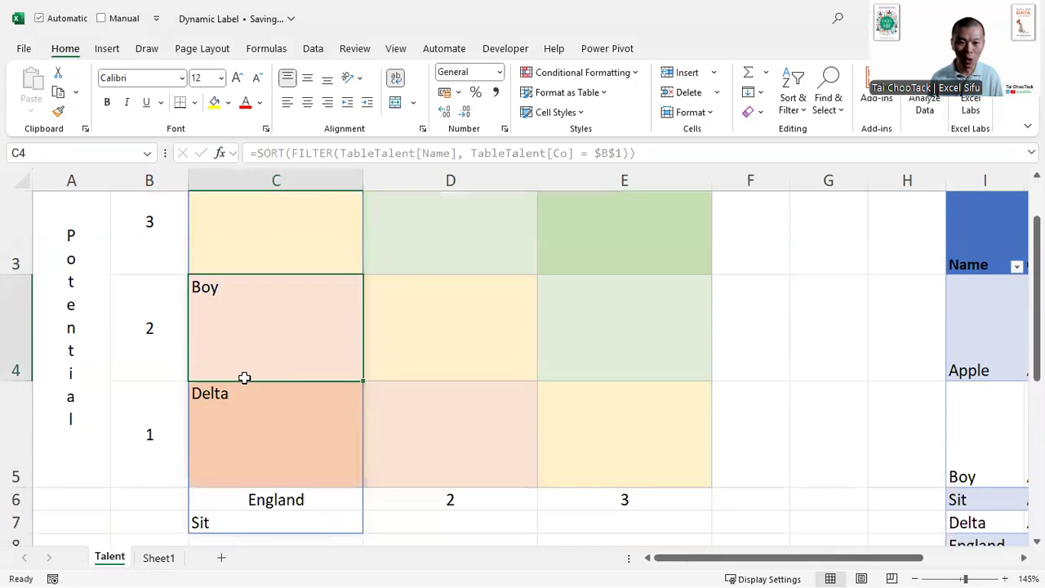
{"action": "left_click", "coordinate": [245, 378]}
{"action": "left_click", "coordinate": [238, 431]}
{"action": "left_click", "coordinate": [235, 457]}
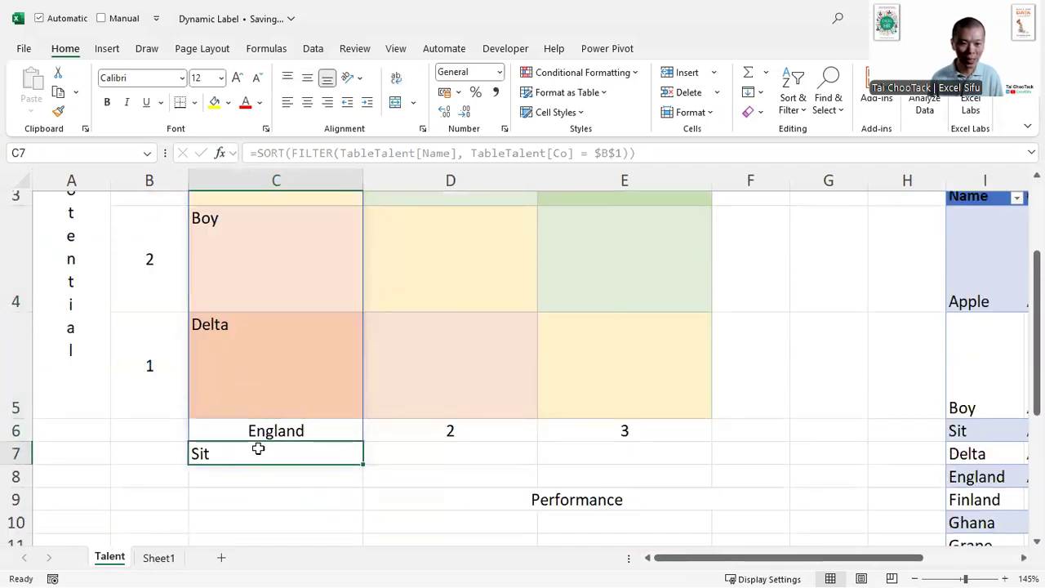
{"action": "scroll", "coordinate": [256, 444], "scroll_direction": "up", "scroll_amount": 2}
{"action": "left_click", "coordinate": [275, 280]}
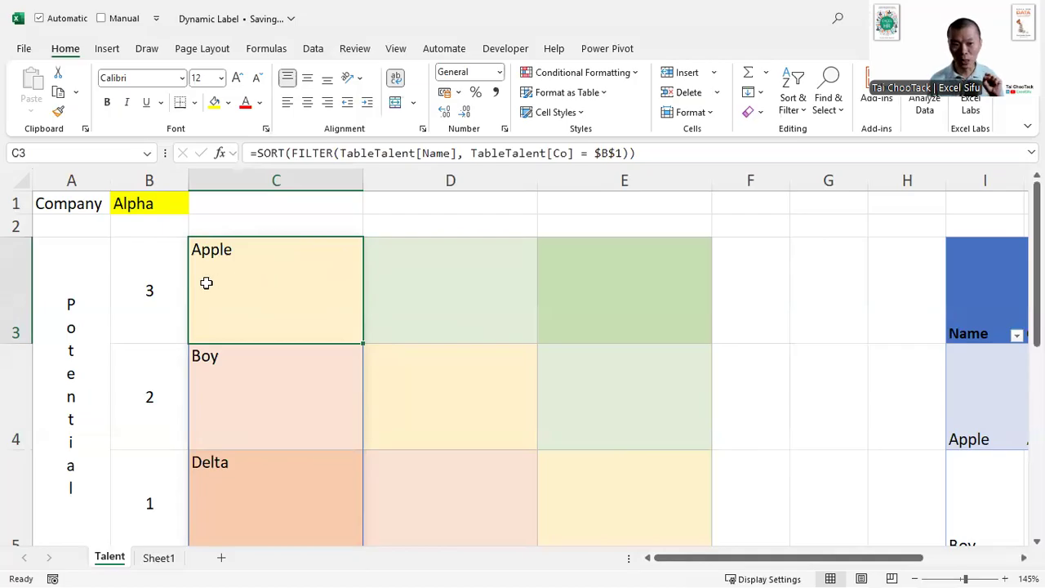
{"action": "left_click", "coordinate": [143, 286]}
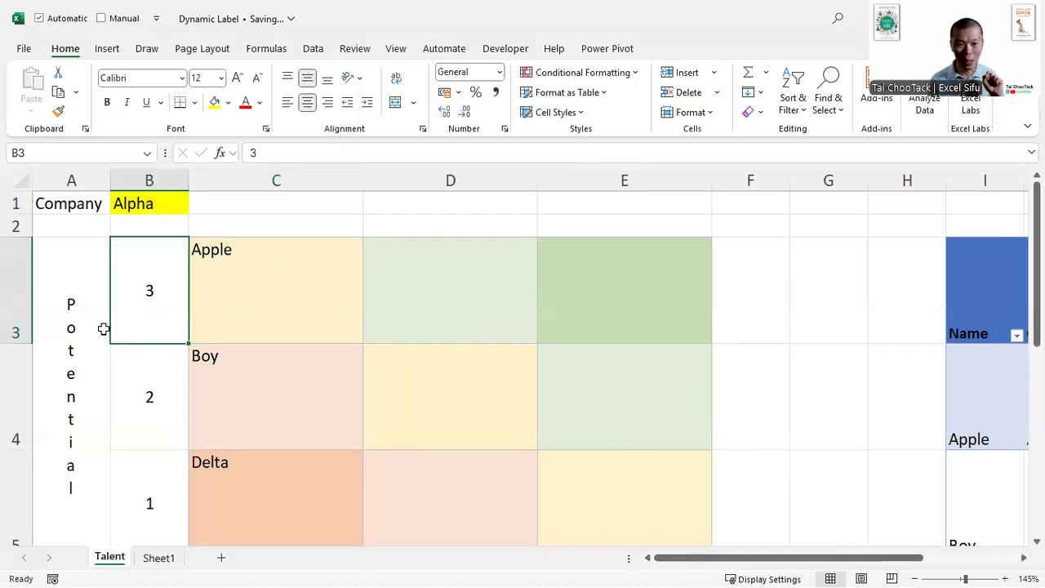
{"action": "scroll", "coordinate": [104, 329], "scroll_direction": "down", "scroll_amount": 3}
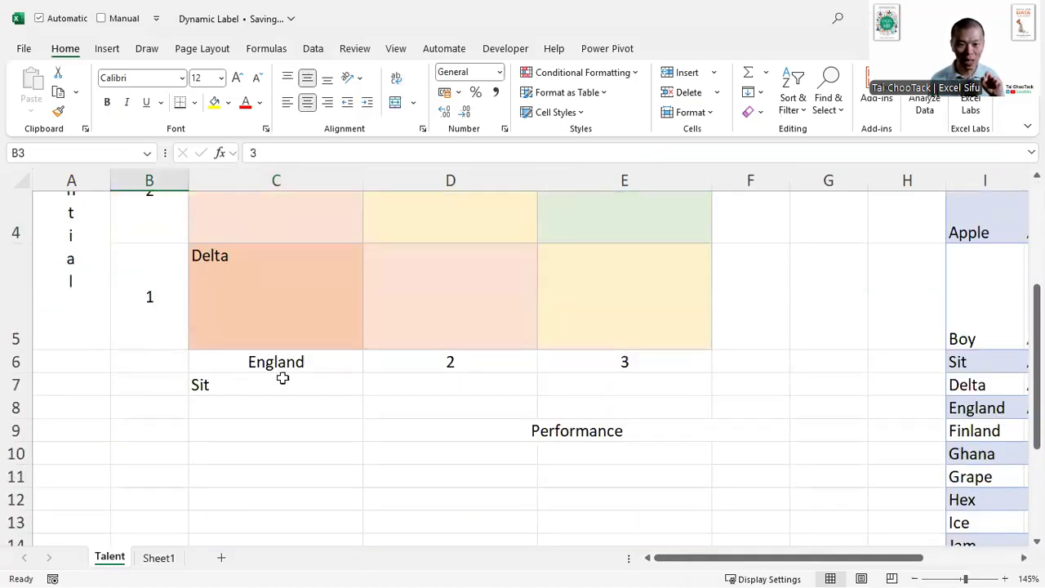
{"action": "scroll", "coordinate": [294, 362], "scroll_direction": "up", "scroll_amount": 3}
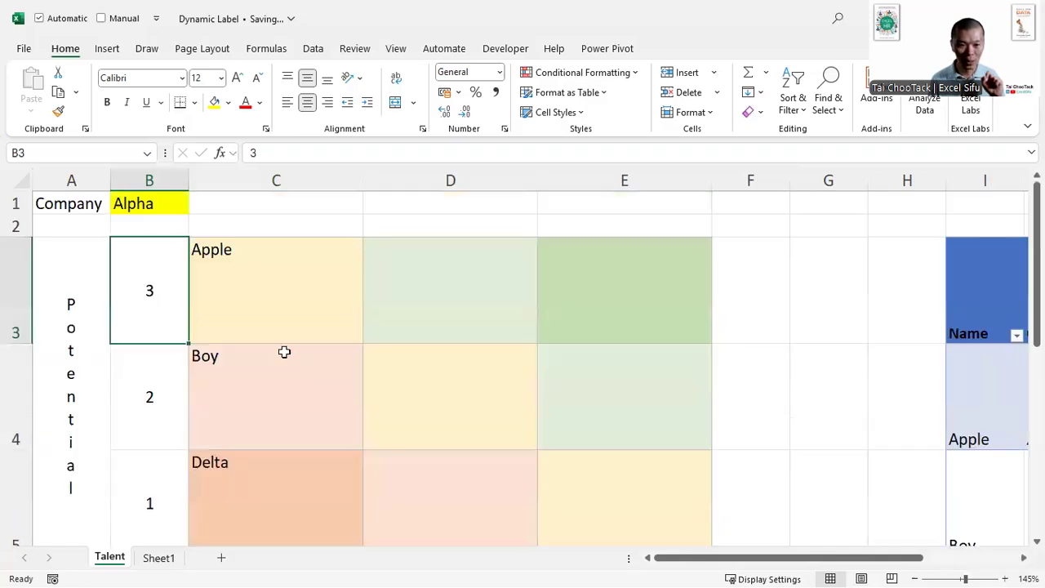
Enclose the company condition of C3's FILTER formula in parentheses and put a multiplication sign after it
{"action": "left_click", "coordinate": [269, 297]}
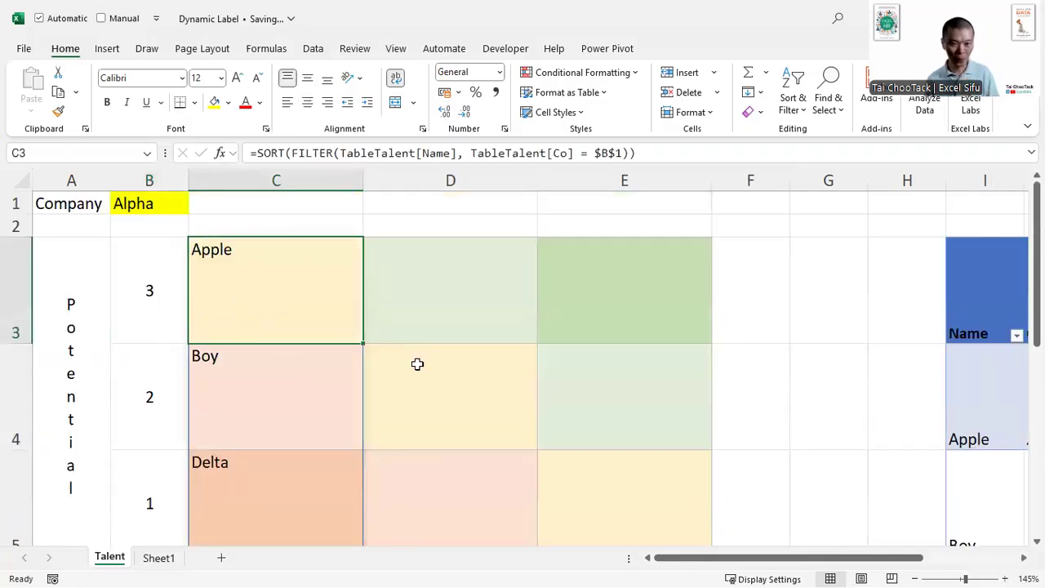
{"action": "key", "text": "F2"}
{"action": "key", "text": "Up"}
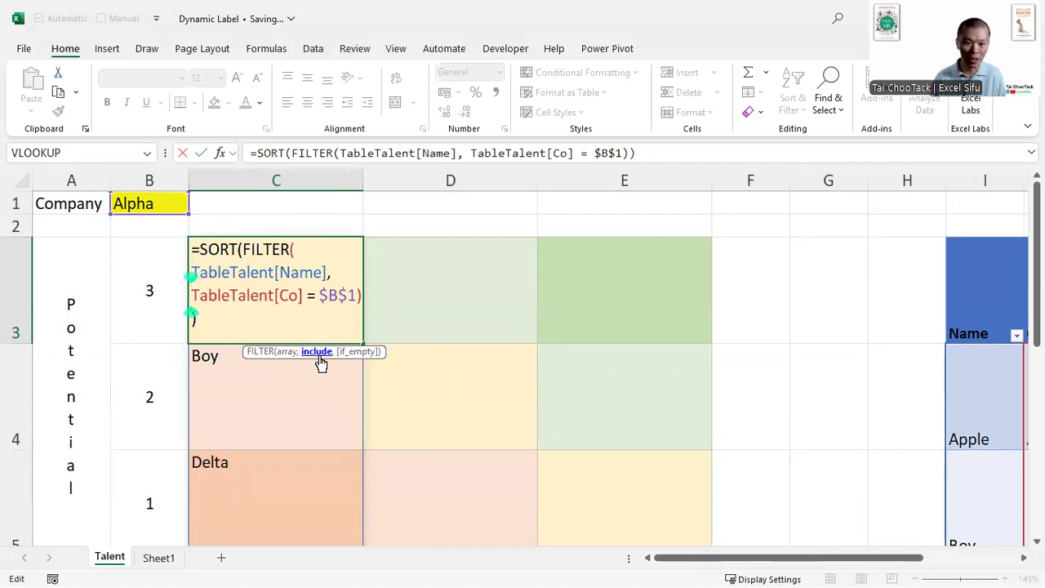
{"action": "type", "text": "("}
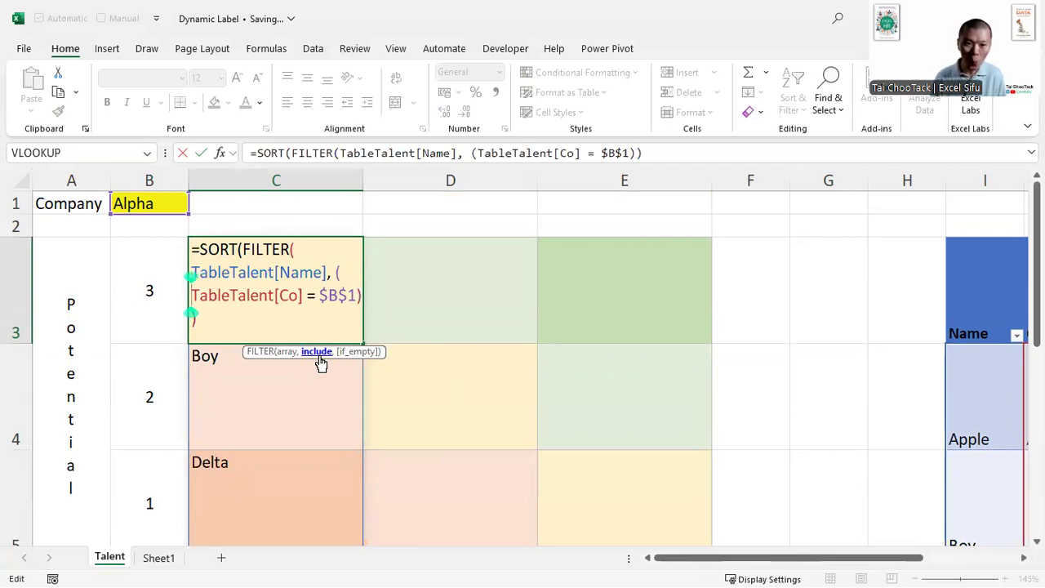
{"action": "type", "text": ")"}
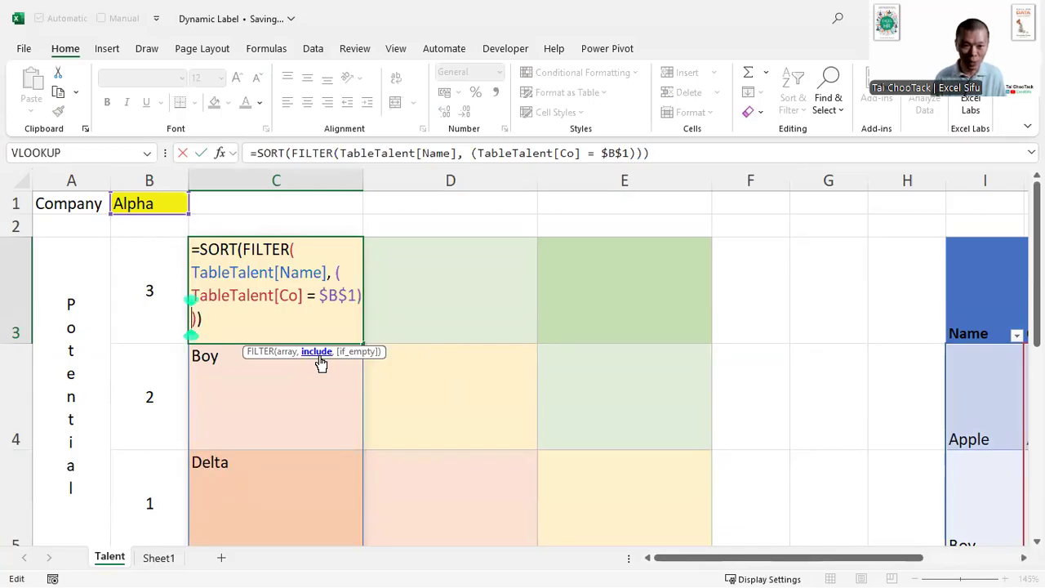
{"action": "key", "text": "BackSpace"}
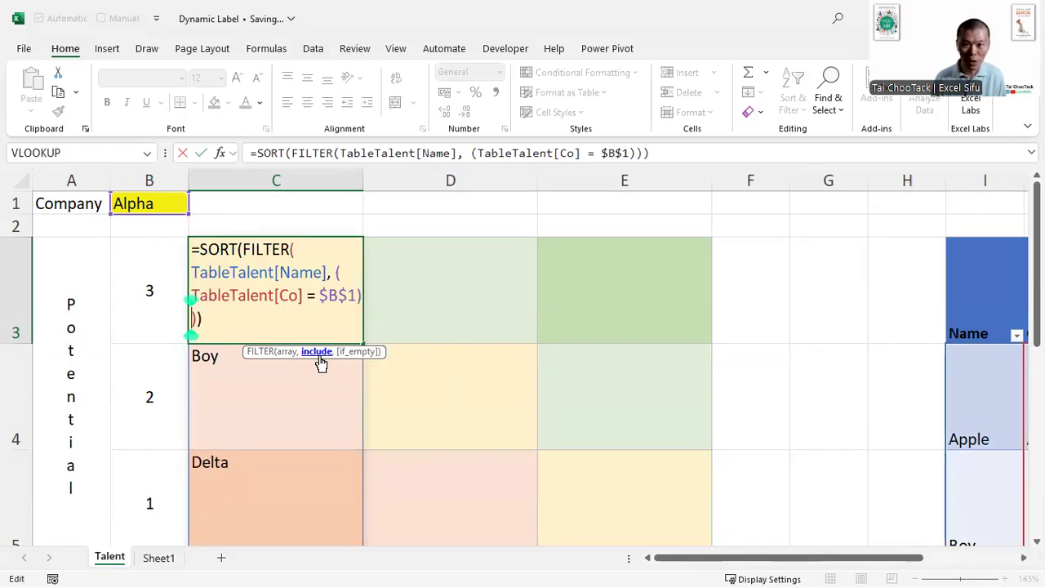
{"action": "type", "text": "*"}
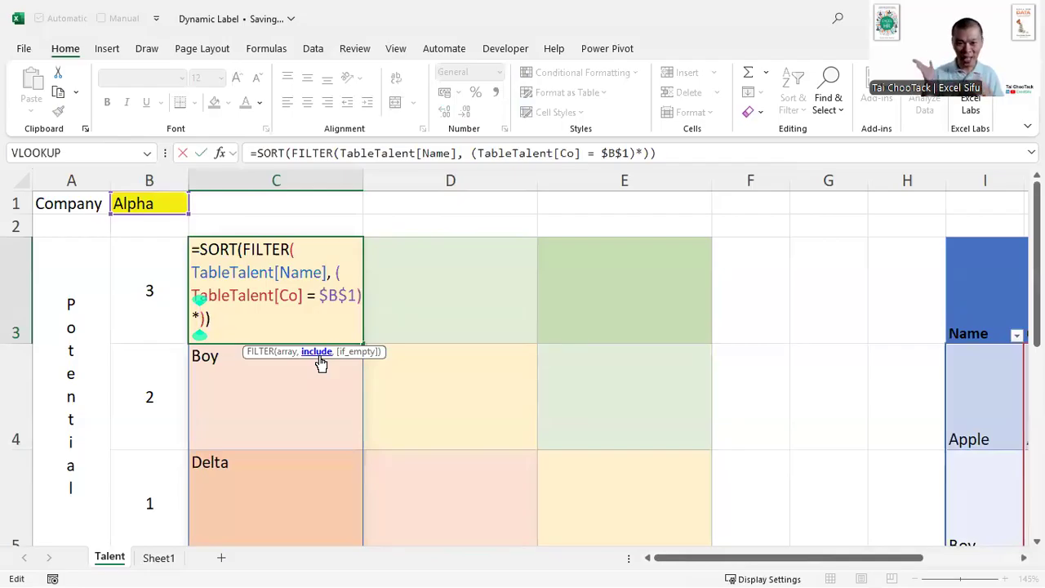
Add the second FILTER condition (TableTalent[Potential]=B3) to the formula in C3
{"action": "type", "text": "("}
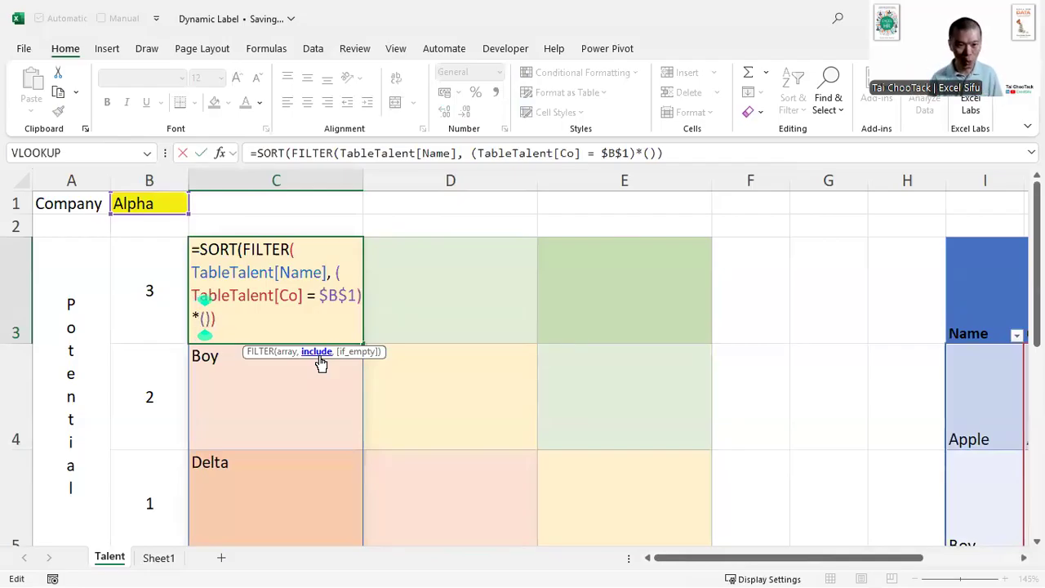
{"action": "type", "text": "tabl"}
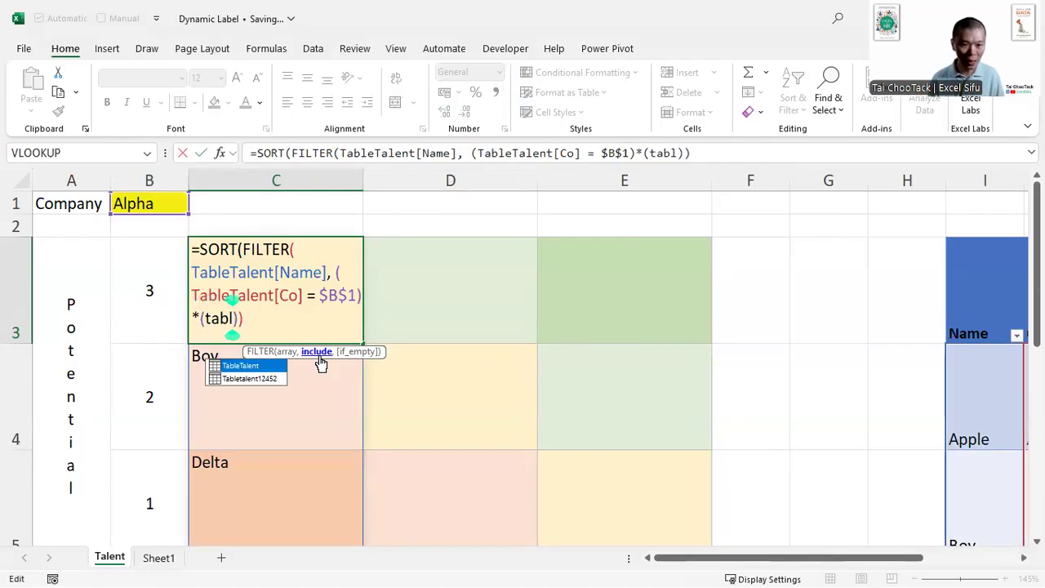
{"action": "key", "text": "Tab"}
{"action": "type", "text": "["}
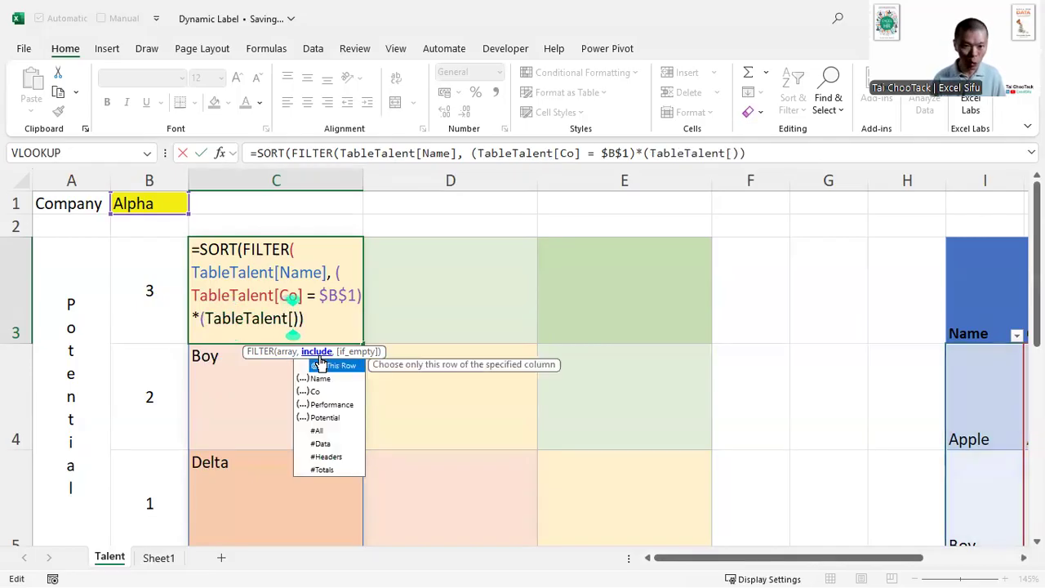
{"action": "key", "text": "Down"}
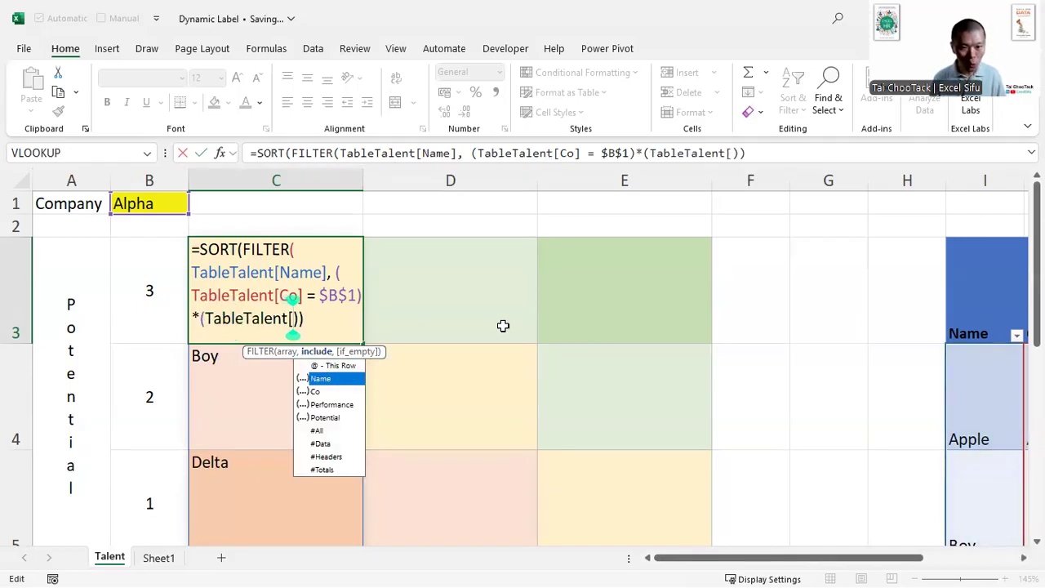
{"action": "key", "text": "Down"}
{"action": "key", "text": "Down"}
{"action": "key", "text": "Down"}
{"action": "key", "text": "Tab"}
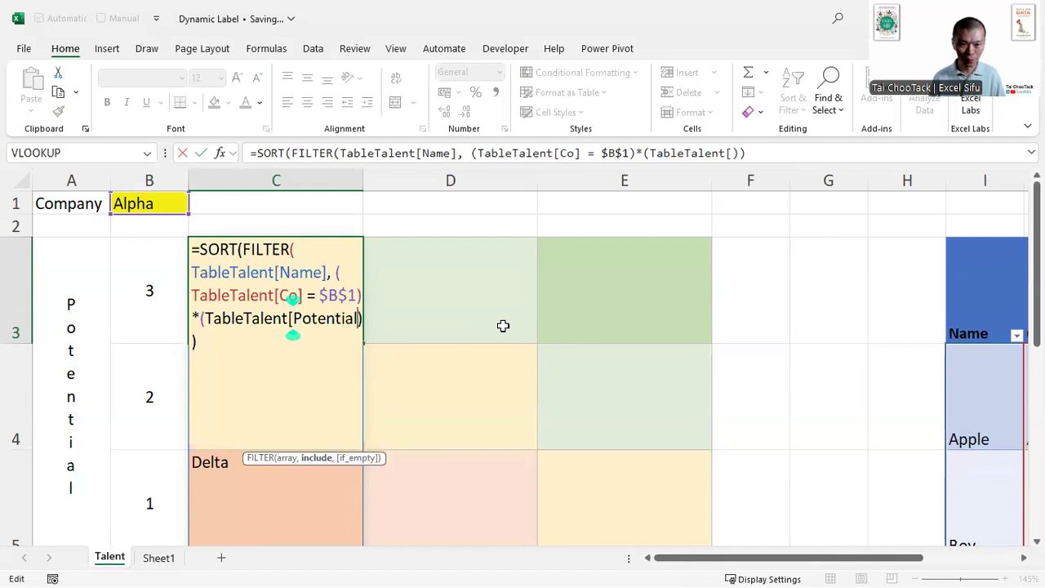
{"action": "type", "text": "="}
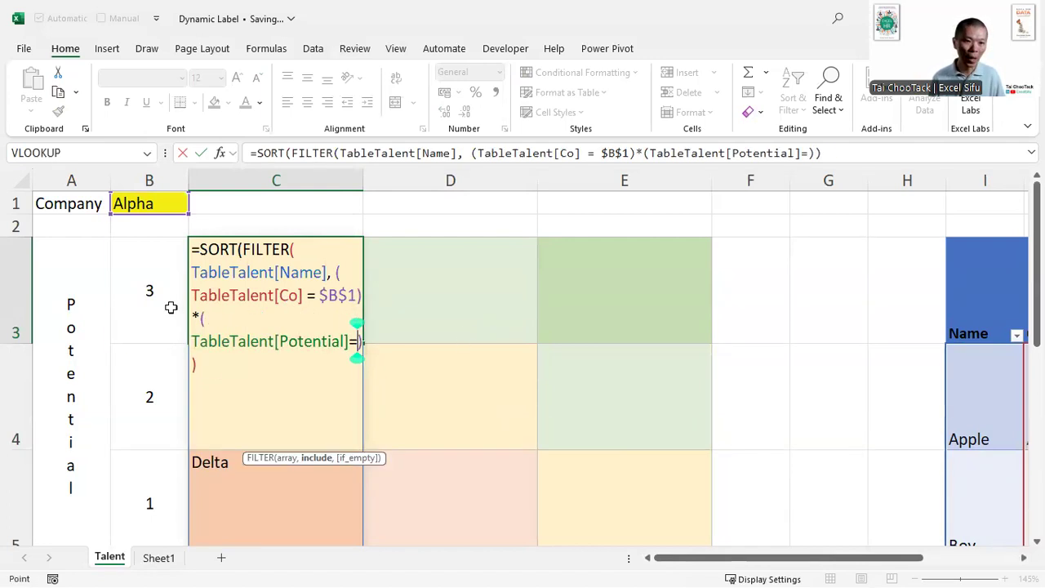
{"action": "left_click", "coordinate": [171, 307]}
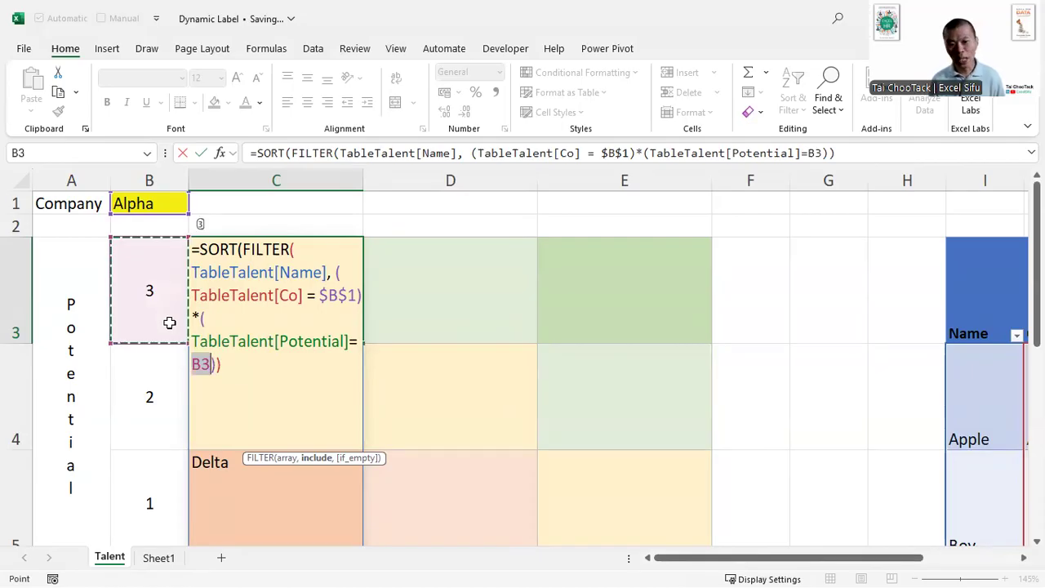
{"action": "key", "text": "ctrl+2"}
{"action": "left_click_drag", "start_coordinate": [614, 331], "coordinate": [374, 331]}
{"action": "left_click_drag", "start_coordinate": [133, 165], "coordinate": [166, 208]}
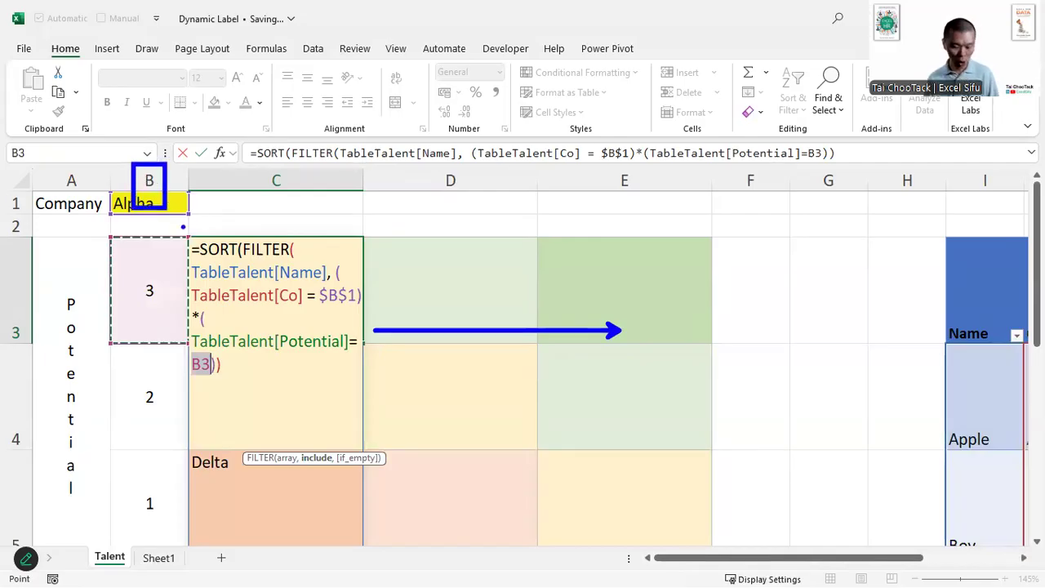
{"action": "key", "text": "Escape"}
Lock only the column of the B3 reference in the Potential condition, making it $B3
{"action": "key", "text": "F4"}
{"action": "key", "text": "F4"}
{"action": "key", "text": "F4"}
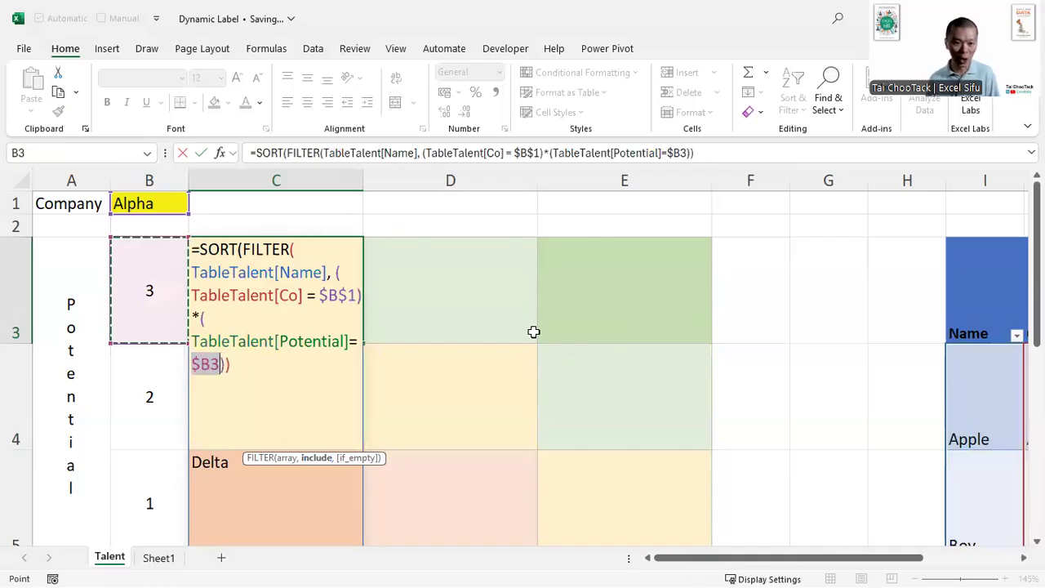
{"action": "key", "text": "ctrl+2"}
{"action": "left_click_drag", "start_coordinate": [217, 342], "coordinate": [172, 386]}
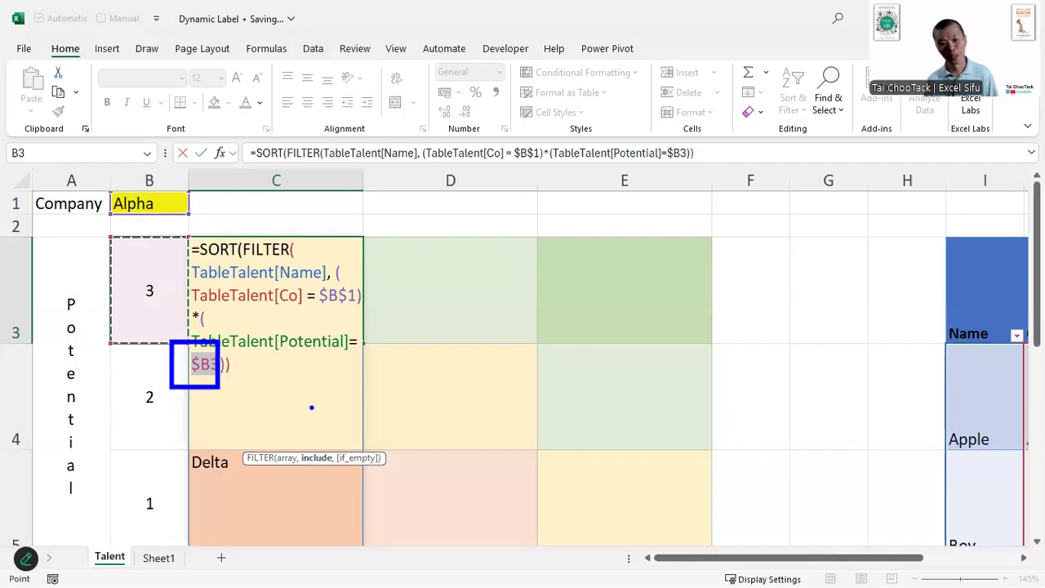
{"action": "left_click_drag", "start_coordinate": [115, 288], "coordinate": [127, 281]}
{"action": "left_click_drag", "start_coordinate": [135, 376], "coordinate": [100, 374]}
{"action": "left_click_drag", "start_coordinate": [146, 481], "coordinate": [95, 471]}
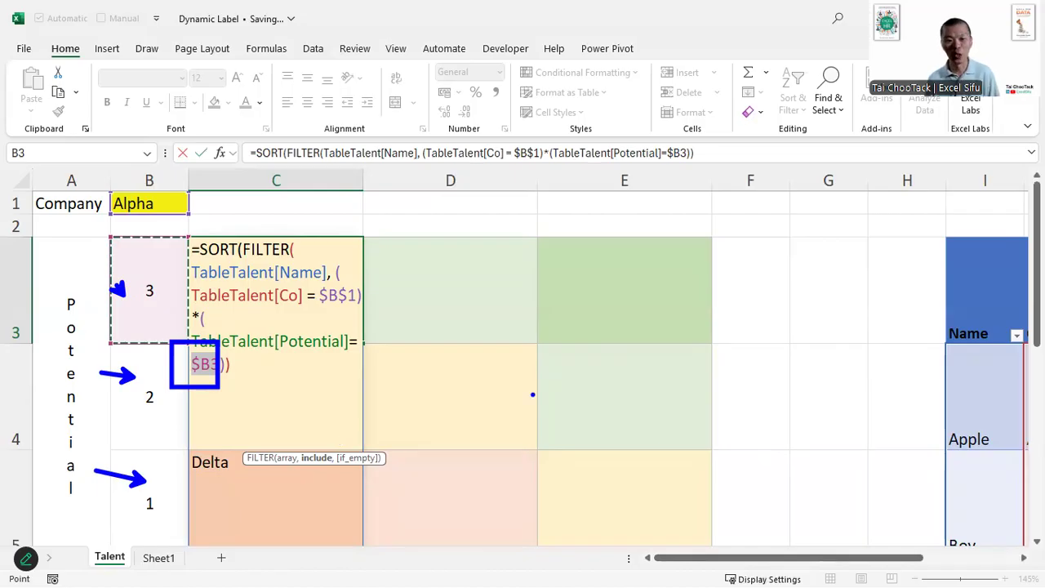
{"action": "key", "text": "Escape"}
Commit C3's formula with the suggested closing-parenthesis correction, and review the resulting formula and name list
{"action": "key", "text": "Return"}
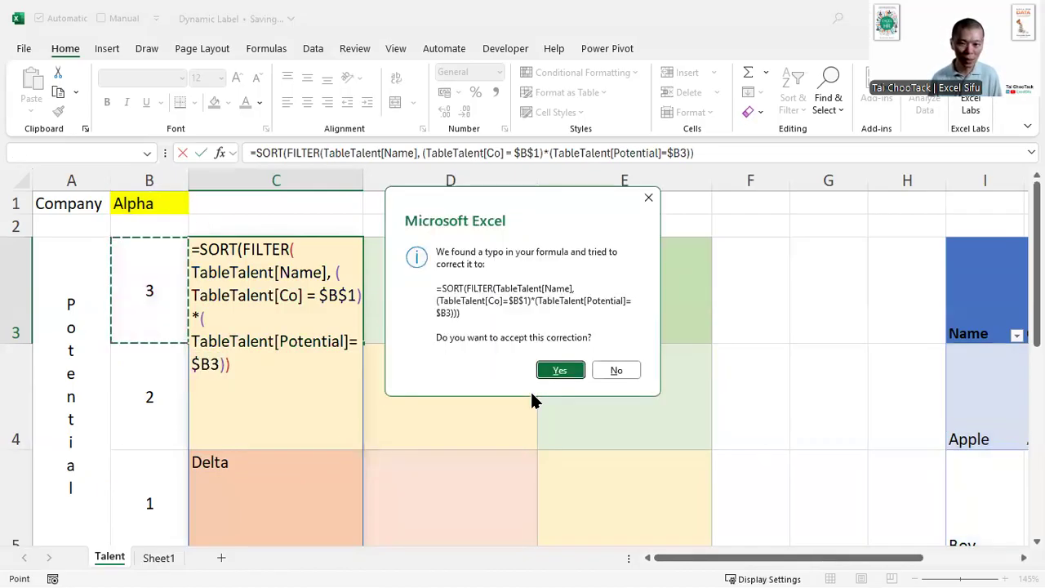
{"action": "key", "text": "Return"}
{"action": "scroll", "coordinate": [532, 394], "scroll_direction": "down", "scroll_amount": 1}
{"action": "scroll", "coordinate": [532, 395], "scroll_direction": "up", "scroll_amount": 1}
{"action": "left_click", "coordinate": [273, 314]}
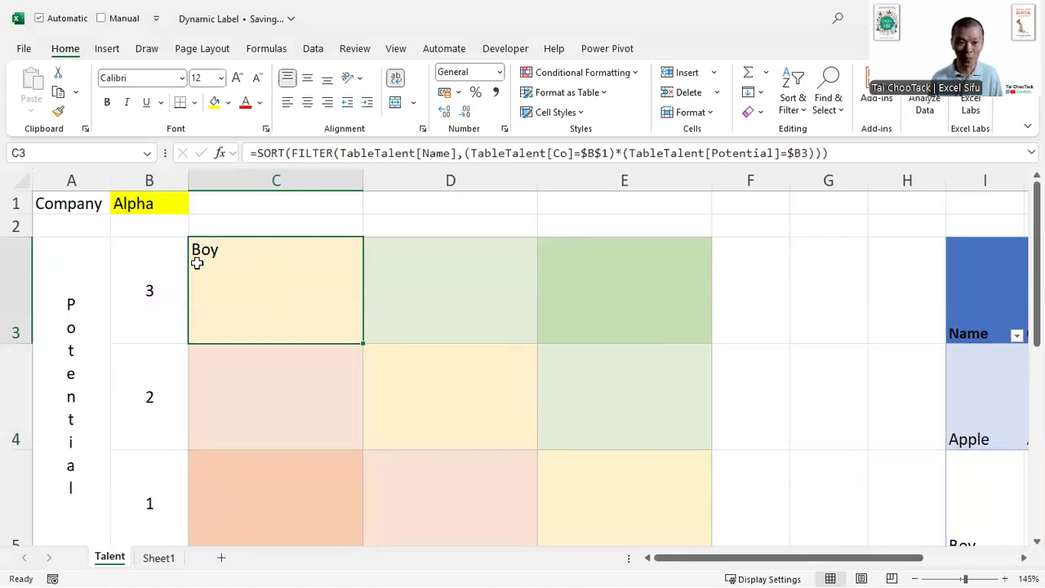
{"action": "double_click", "coordinate": [286, 314]}
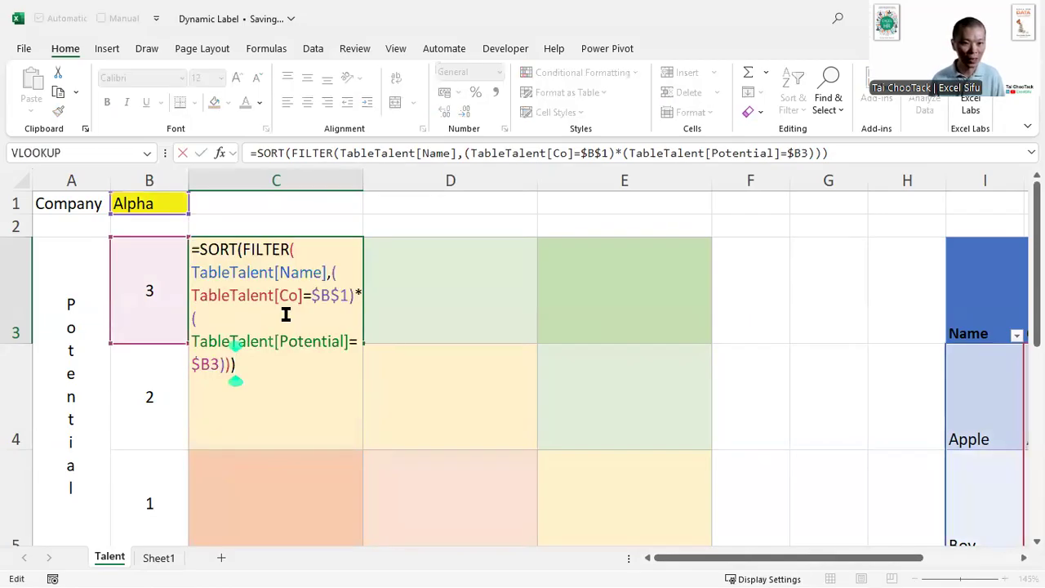
{"action": "key", "text": "Escape"}
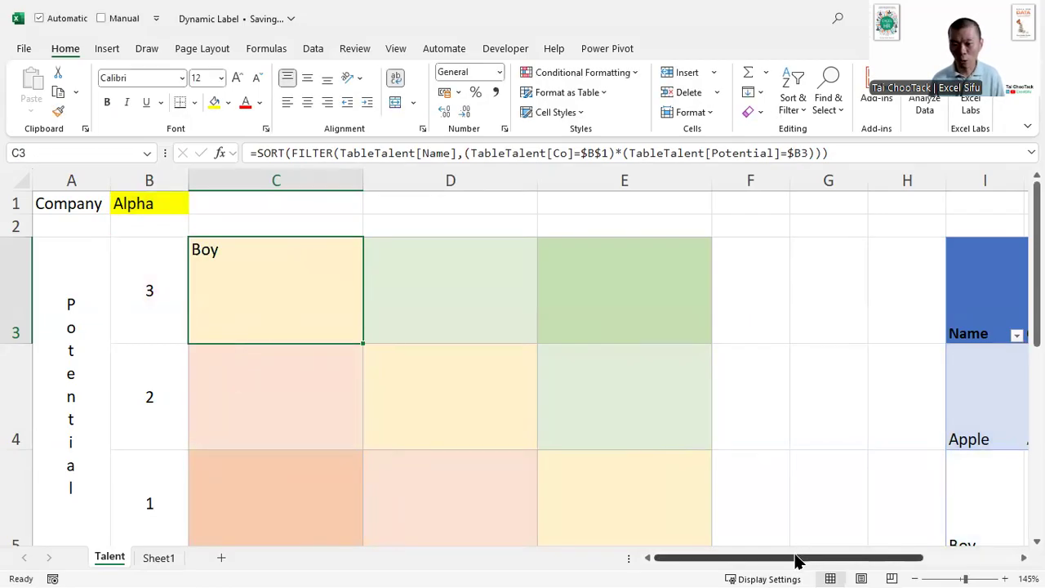
Filter the talent table's Co column to show only Alpha, excluding Bravo
{"action": "left_click_drag", "start_coordinate": [796, 560], "coordinate": [969, 558]}
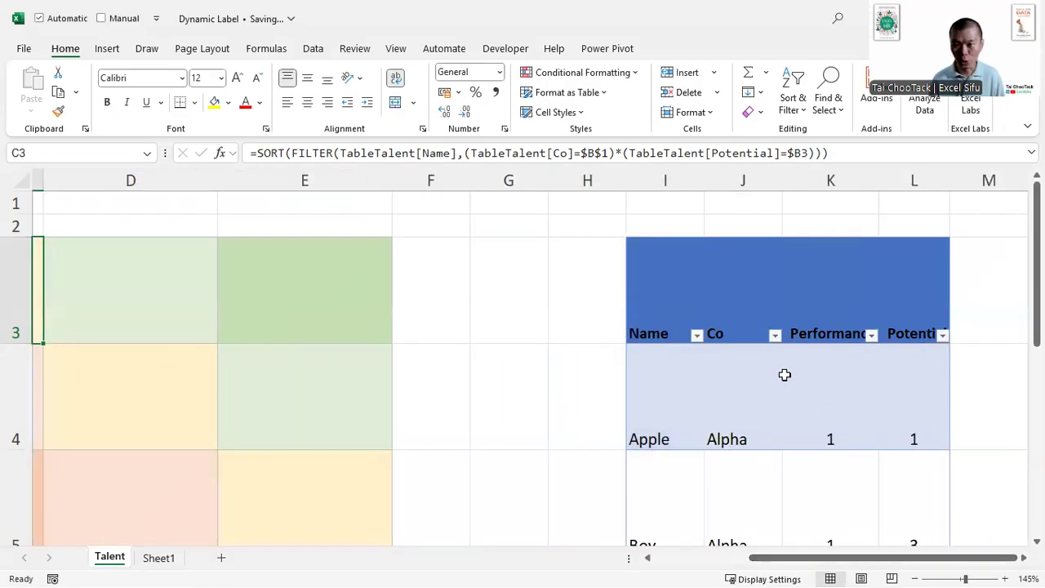
{"action": "left_click", "coordinate": [777, 337]}
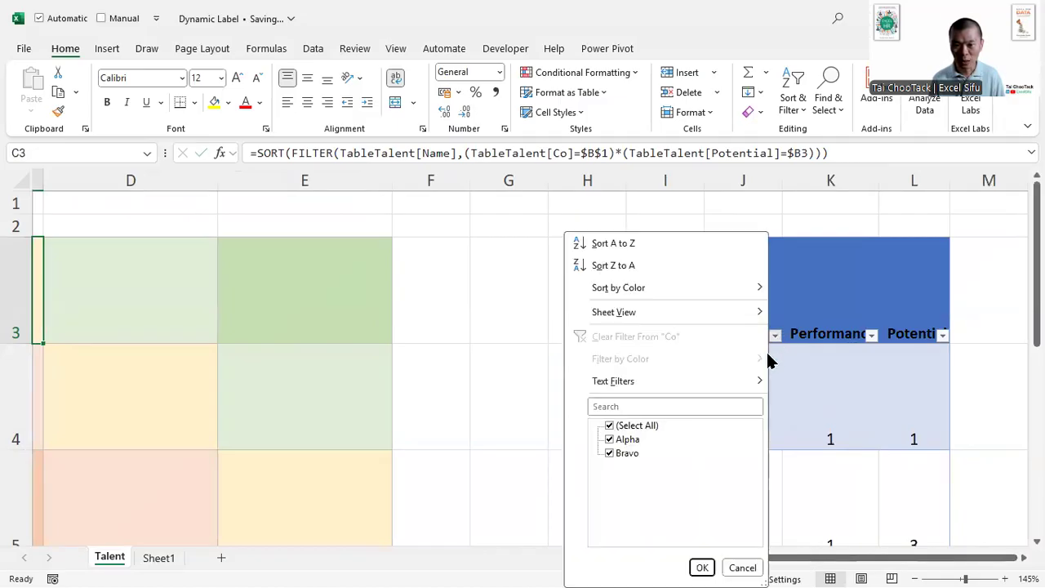
{"action": "left_click", "coordinate": [611, 458]}
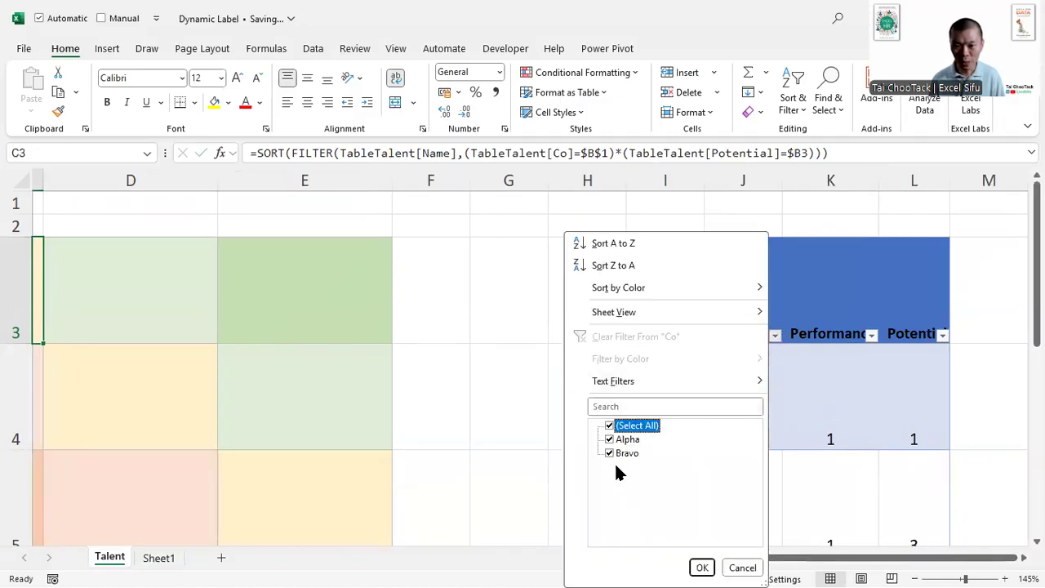
{"action": "left_click", "coordinate": [611, 454]}
{"action": "key", "text": "Return"}
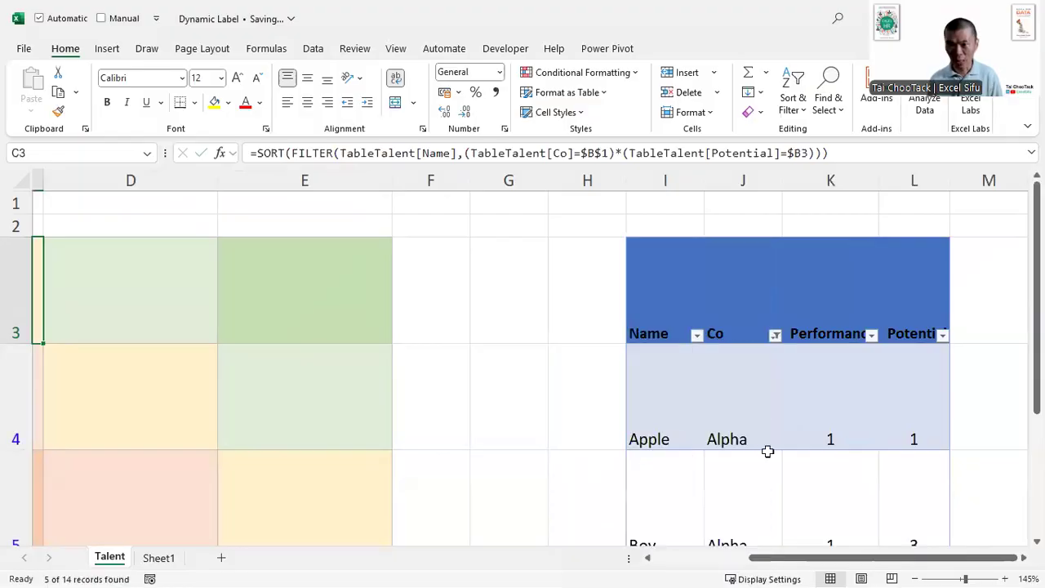
Filter the talent table's Potential column to show only the value 3
{"action": "left_click", "coordinate": [943, 335]}
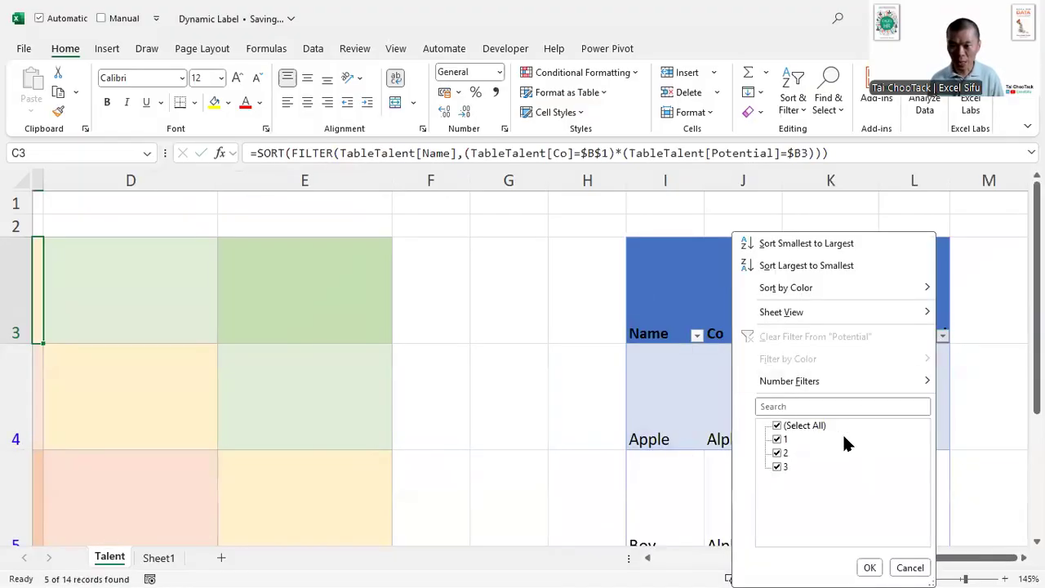
{"action": "left_click", "coordinate": [806, 428]}
{"action": "left_click", "coordinate": [781, 466]}
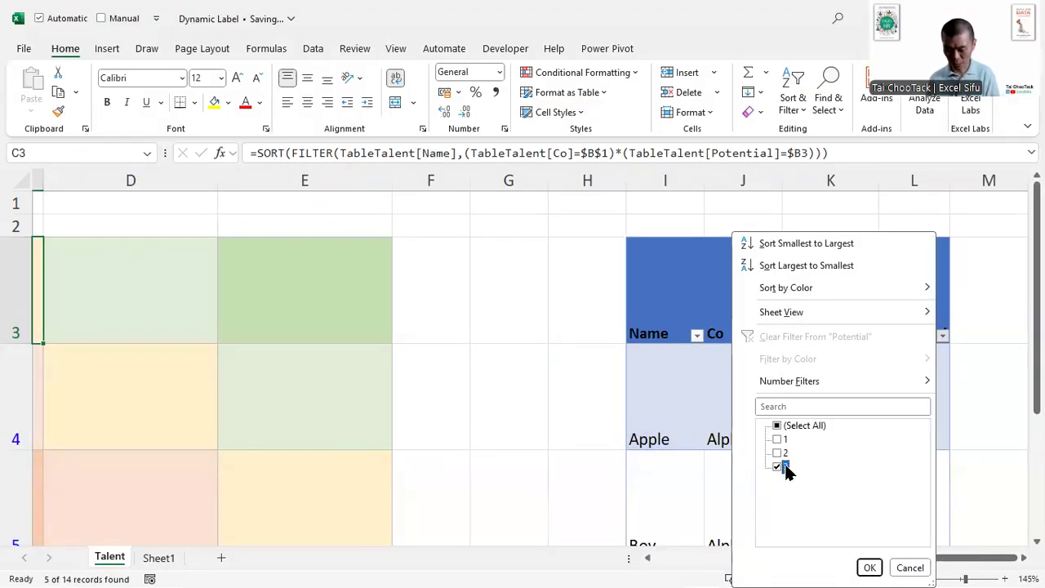
{"action": "key", "text": "Return"}
Clear all filters from the talent table and return to C3
{"action": "left_click", "coordinate": [664, 413]}
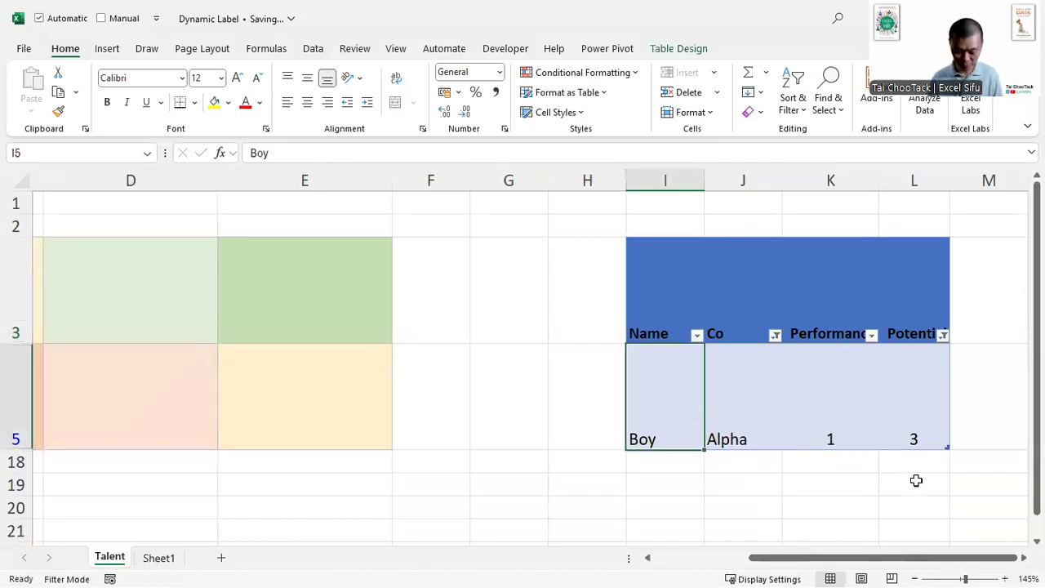
{"action": "key", "text": "alt"}
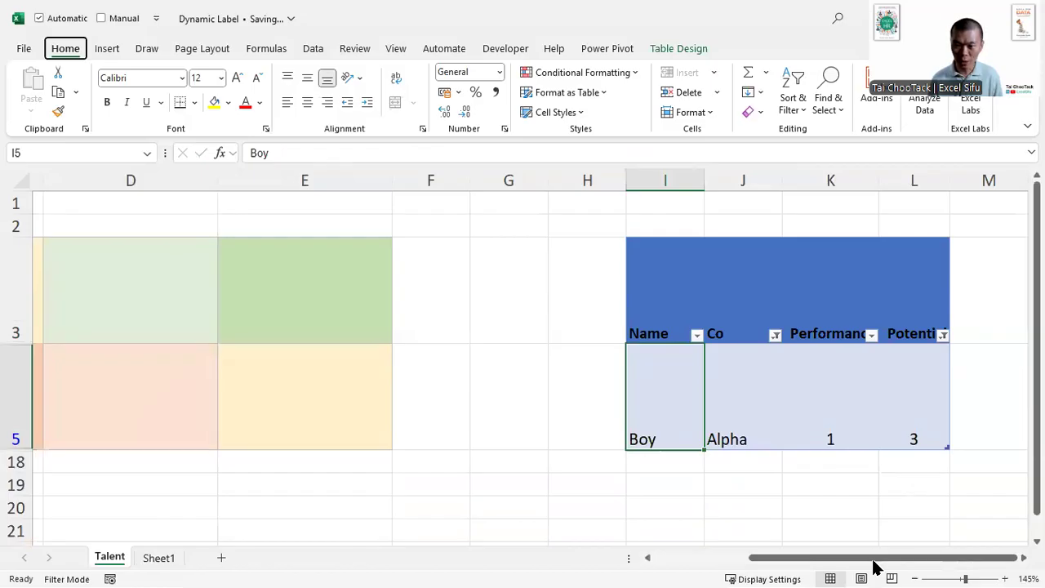
{"action": "key", "text": "a"}
{"action": "key", "text": "c"}
{"action": "left_click_drag", "start_coordinate": [870, 558], "coordinate": [621, 570]}
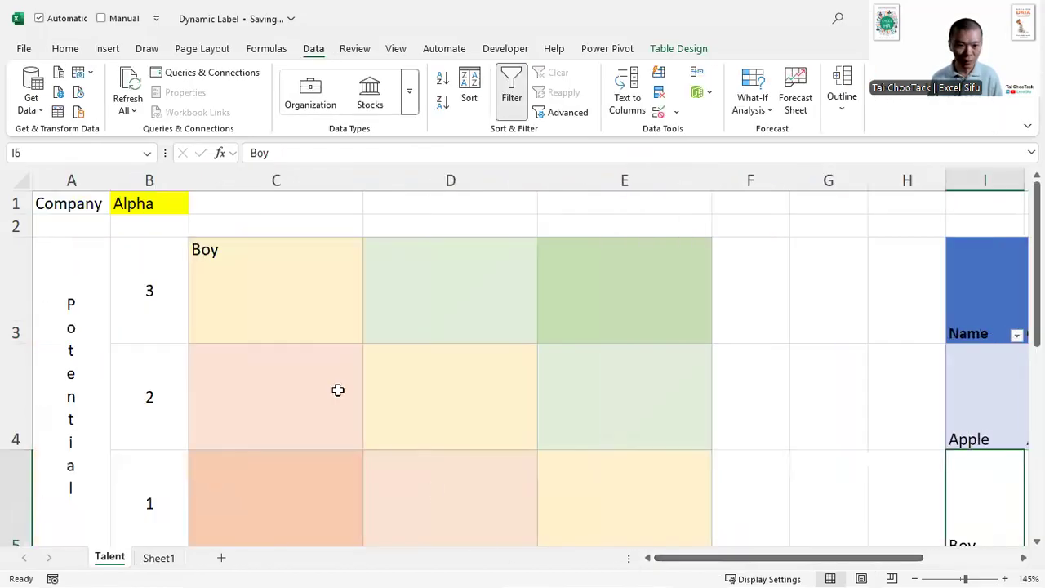
{"action": "left_click", "coordinate": [266, 296]}
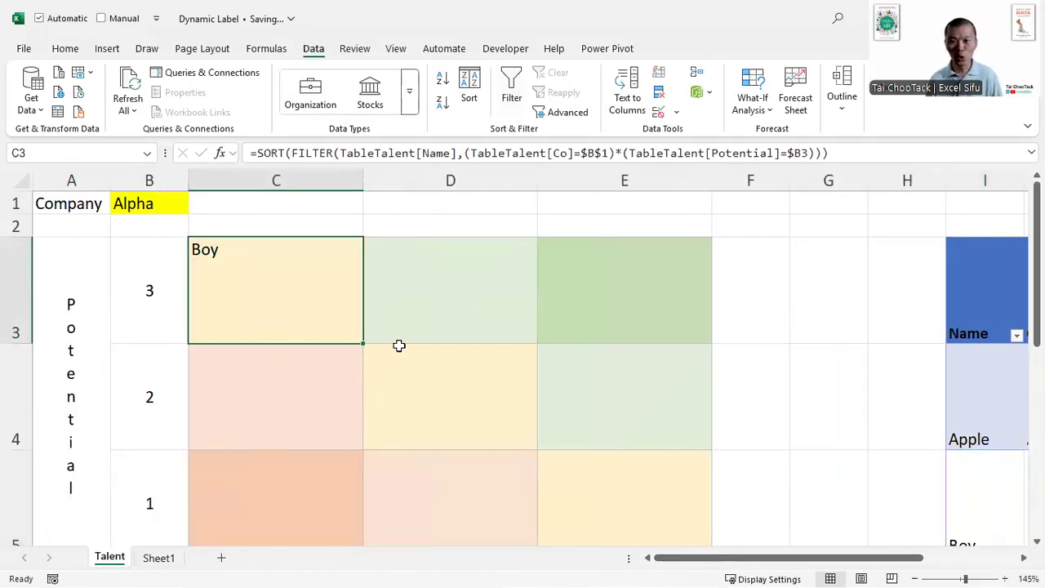
Enter 1 in C6 as the performance score for the grid's first column
{"action": "scroll", "coordinate": [408, 345], "scroll_direction": "down", "scroll_amount": 2}
{"action": "left_click", "coordinate": [317, 358]}
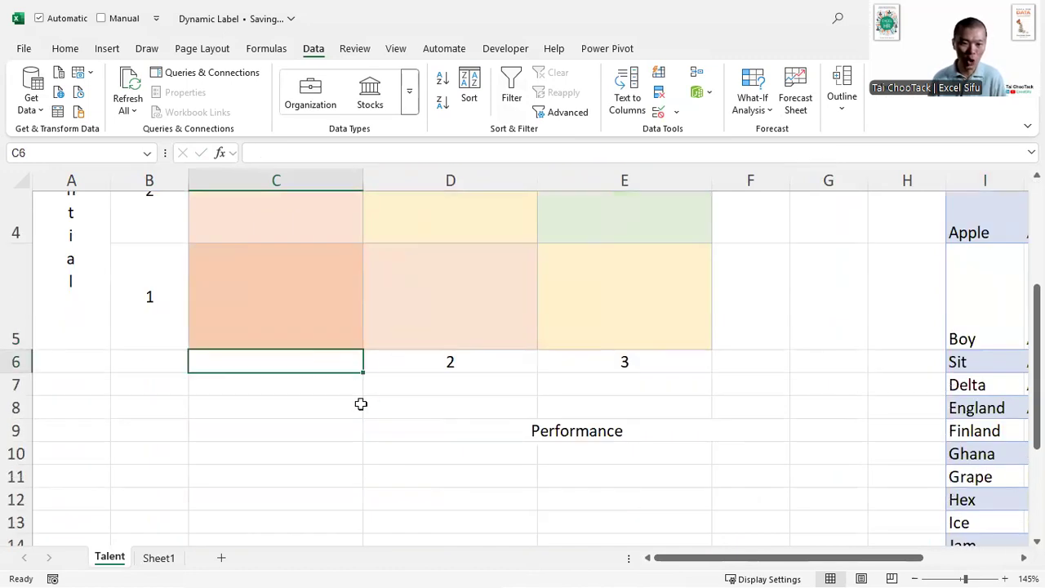
{"action": "type", "text": "1"}
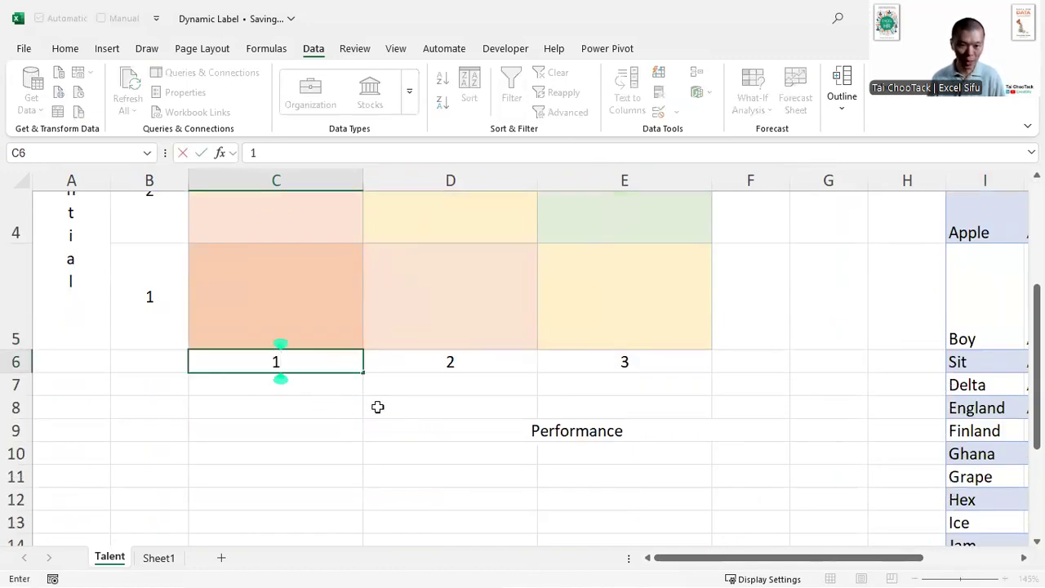
{"action": "left_click", "coordinate": [378, 408]}
Move the merged Performance label from D9 to C7, directly beneath the performance scores
{"action": "left_click", "coordinate": [452, 425]}
{"action": "key", "text": "ctrl+x"}
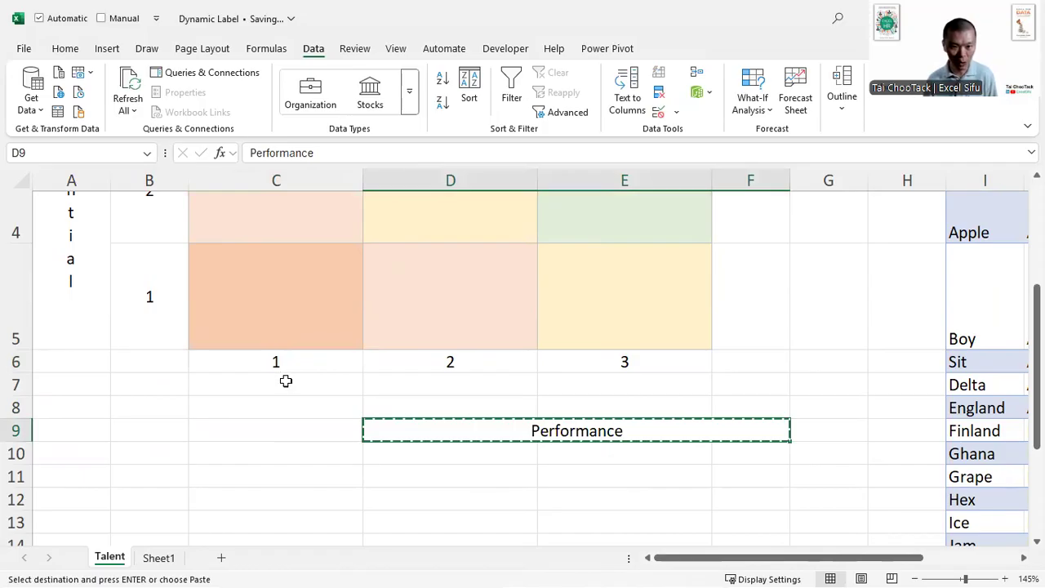
{"action": "left_click", "coordinate": [285, 380]}
{"action": "key", "text": "ctrl+v"}
Add a space on each side of the multiplication sign between the company and Potential conditions in C3's formula
{"action": "scroll", "coordinate": [516, 375], "scroll_direction": "up", "scroll_amount": 1}
{"action": "left_click", "coordinate": [357, 321]}
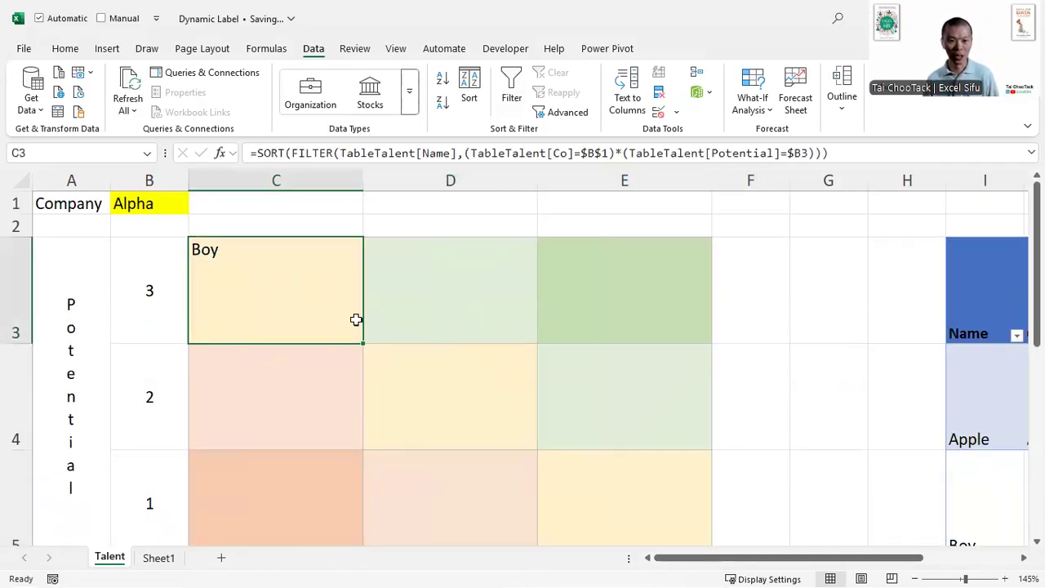
{"action": "key", "text": "F2"}
{"action": "key", "text": "Up"}
{"action": "key", "text": "Up"}
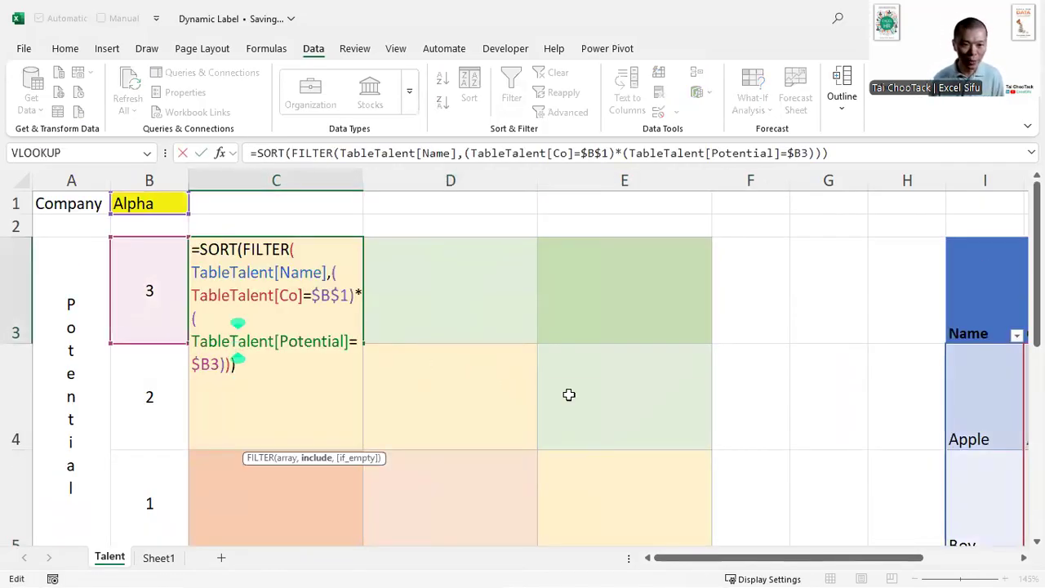
{"action": "key", "text": "BackSpace"}
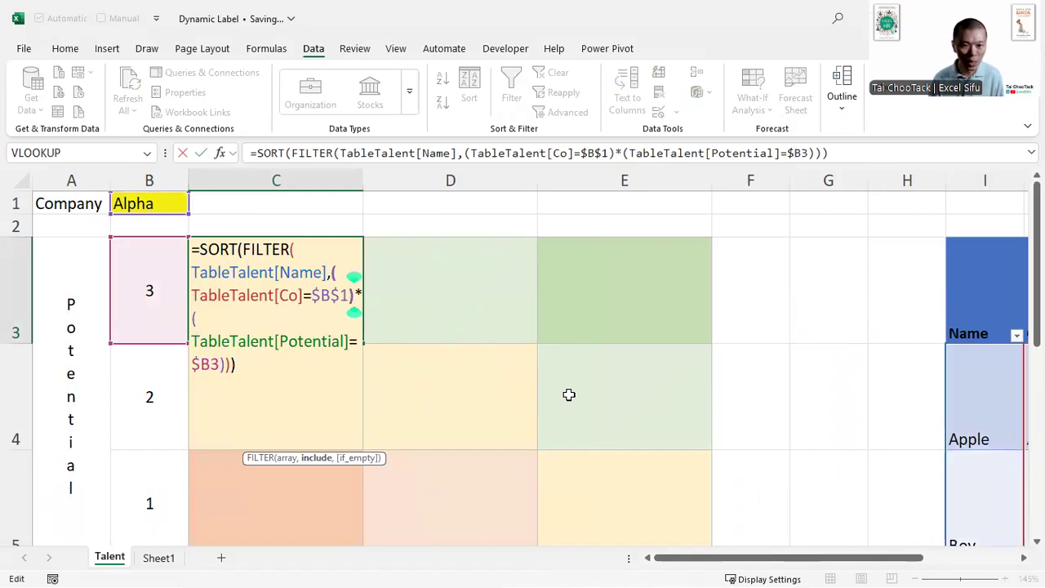
{"action": "type", "text": "*"}
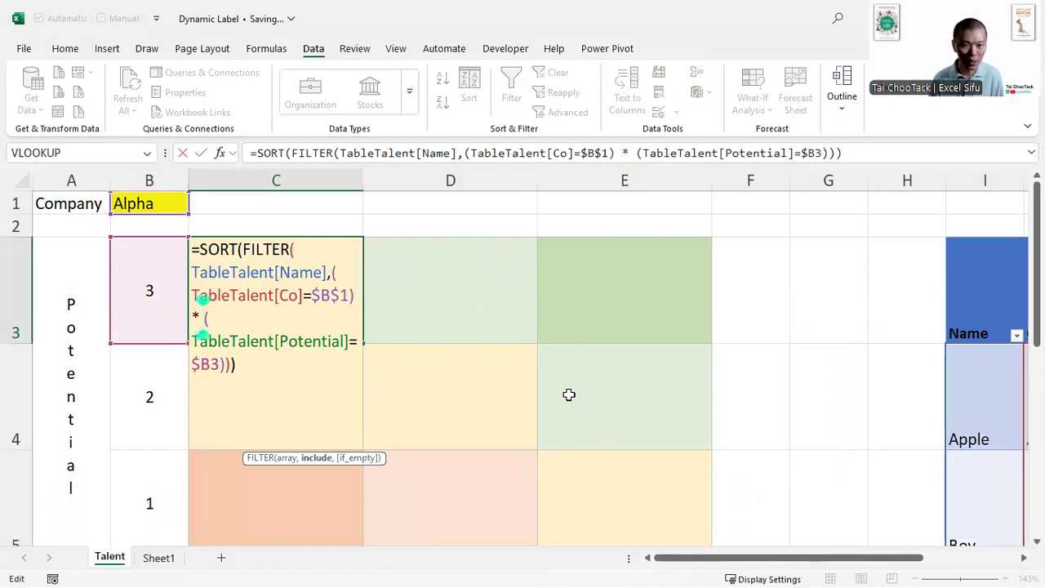
{"action": "key", "text": "Delete"}
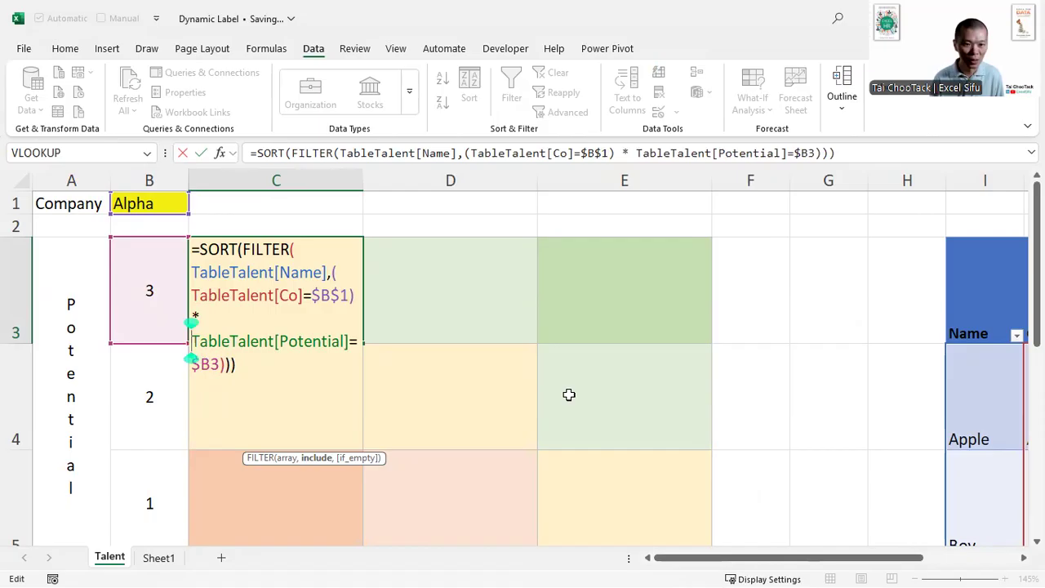
{"action": "type", "text": "("}
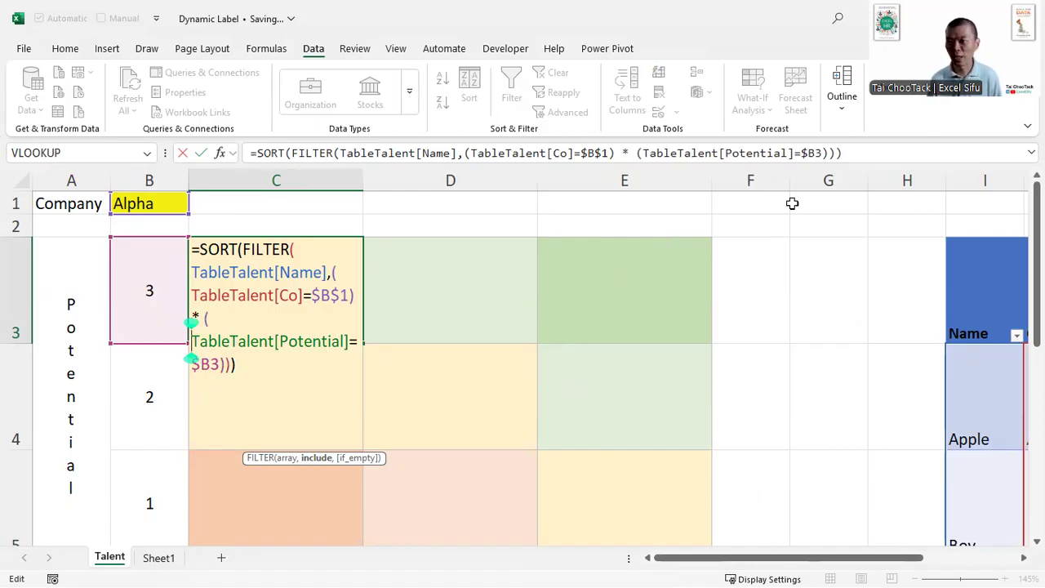
Expand the formula bar and put a space and a line break before the company condition in C3's formula
{"action": "left_click", "coordinate": [1030, 153]}
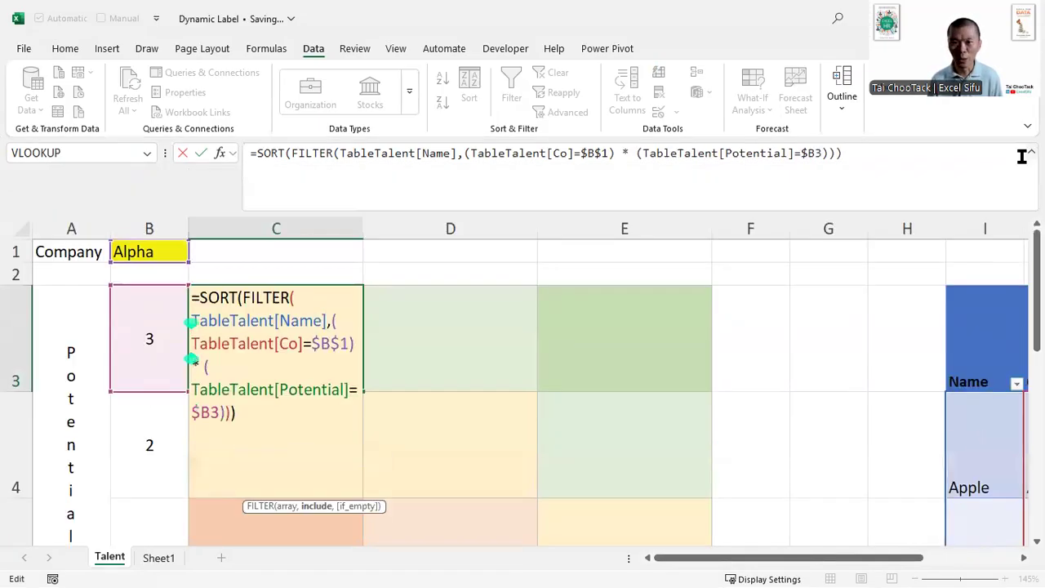
{"action": "left_click", "coordinate": [464, 152]}
{"action": "key", "text": "Left"}
{"action": "key", "text": "Left"}
{"action": "key", "text": "Left"}
{"action": "key", "text": "Left"}
{"action": "key", "text": "Left"}
{"action": "key", "text": "Left"}
{"action": "key", "text": "Left"}
{"action": "key", "text": "Left"}
{"action": "key", "text": "Left"}
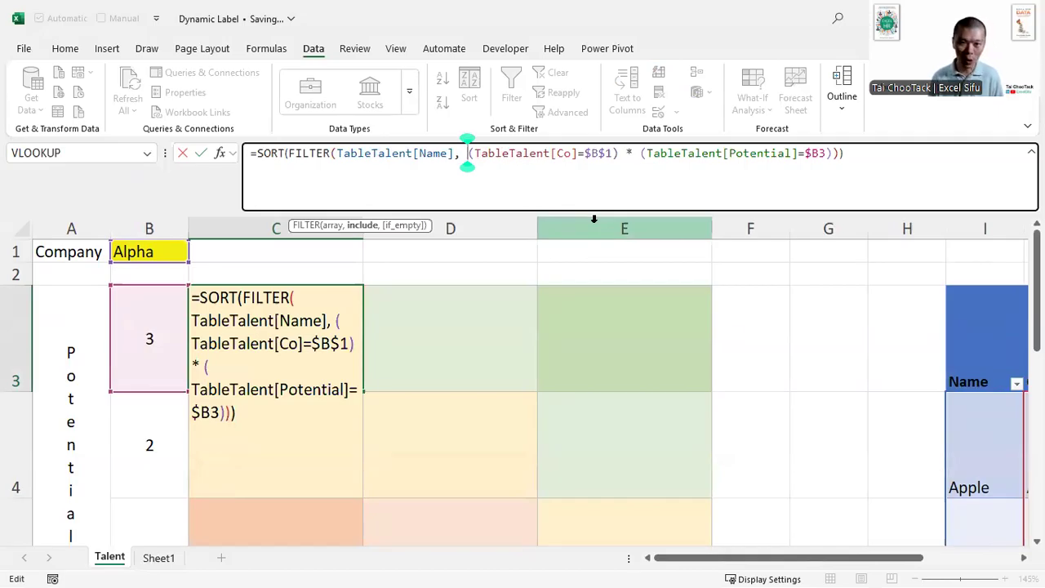
{"action": "key", "text": "alt+Return"}
Insert a line break before the Potential condition so that it starts on its own line
{"action": "key", "text": "Right"}
{"action": "key", "text": "Right"}
{"action": "key", "text": "Right"}
{"action": "key", "text": "Right"}
{"action": "key", "text": "Right"}
{"action": "key", "text": "Right"}
{"action": "key", "text": "Right"}
{"action": "key", "text": "Right"}
{"action": "key", "text": "Right"}
{"action": "key", "text": "Right"}
{"action": "key", "text": "Right"}
{"action": "key", "text": "Right"}
{"action": "key", "text": "Right"}
{"action": "key", "text": "Right"}
{"action": "key", "text": "Right"}
{"action": "key", "text": "Right"}
{"action": "key", "text": "Right"}
{"action": "key", "text": "Right"}
{"action": "key", "text": "Right"}
{"action": "key", "text": "Right"}
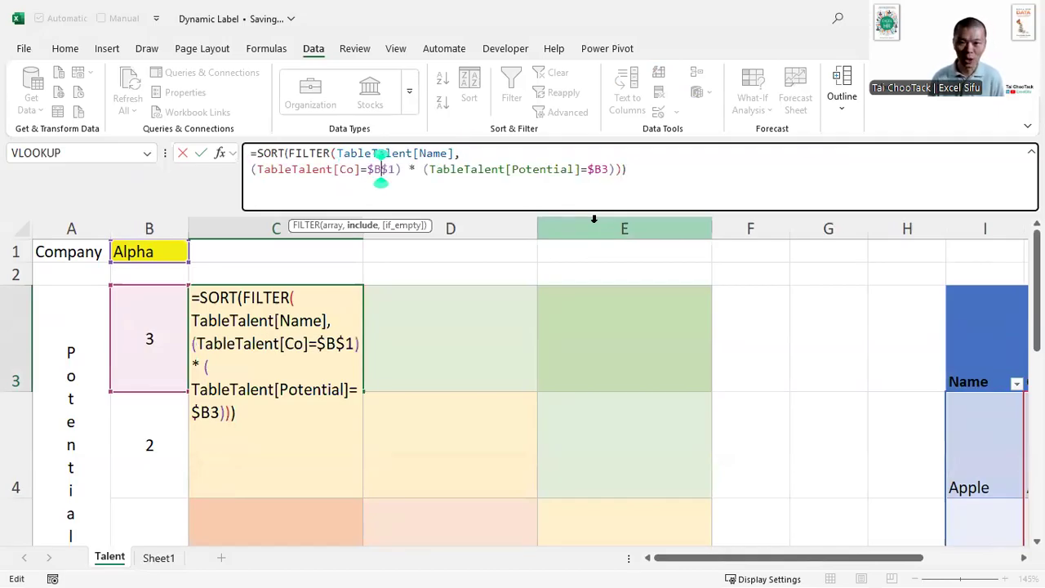
{"action": "key", "text": "alt+Return"}
Add a multiplication sign after the Potential condition, inside the FILTER function, followed by a line break
{"action": "key", "text": "End"}
{"action": "key", "text": "Left"}
{"action": "key", "text": "Left"}
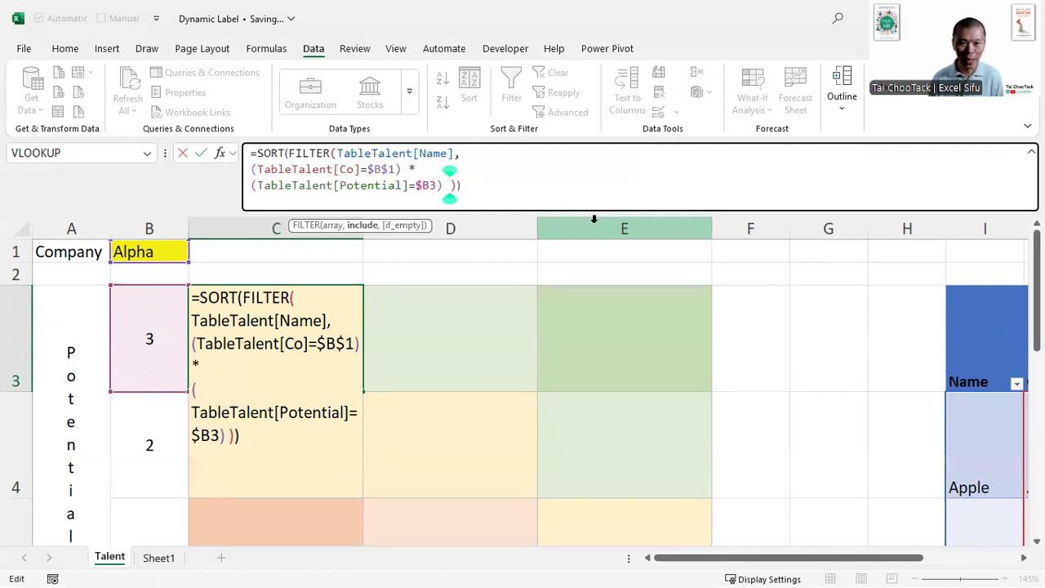
{"action": "type", "text": "*"}
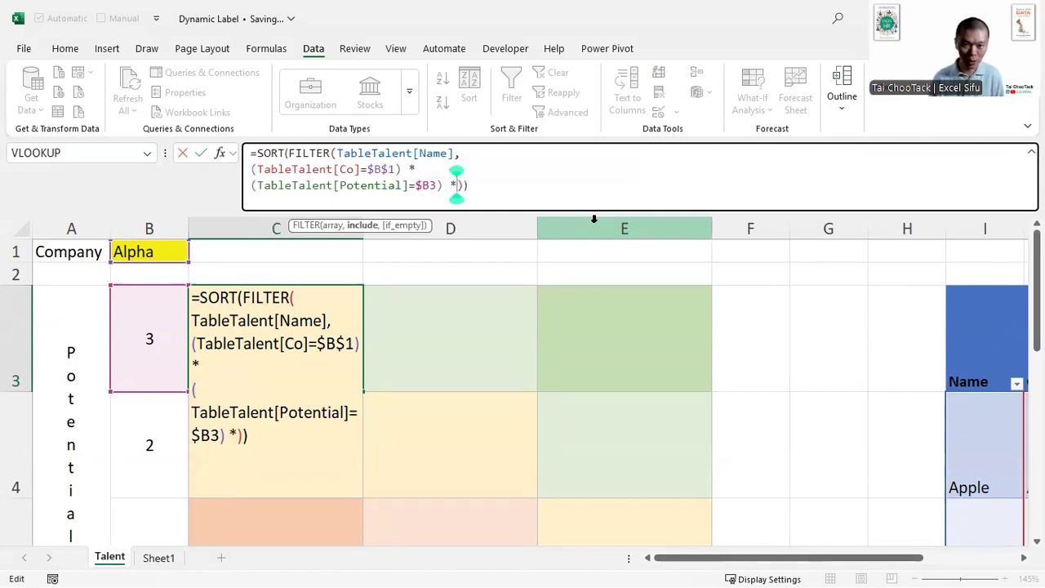
{"action": "key", "text": "alt+Return"}
Add a third FILTER condition to C3's formula comparing TableTalent[Performance] with C6
{"action": "type", "text": "(table"}
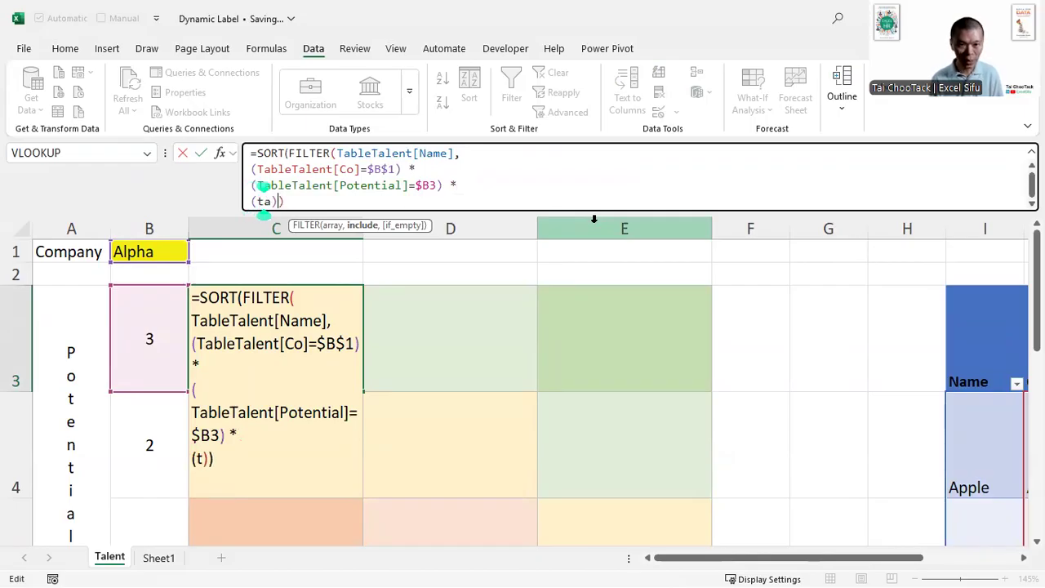
{"action": "key", "text": "Tab"}
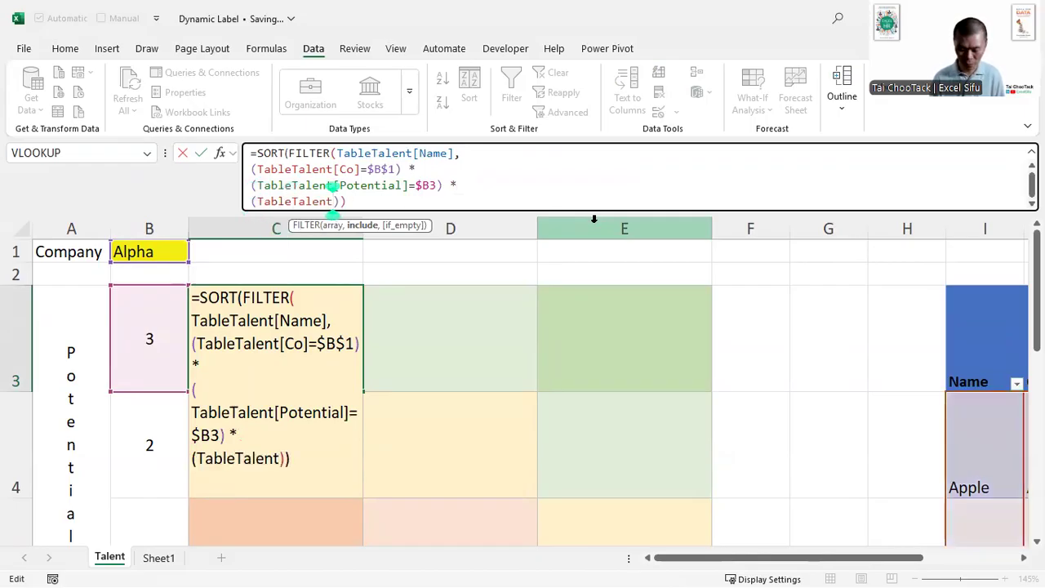
{"action": "type", "text": "[per"}
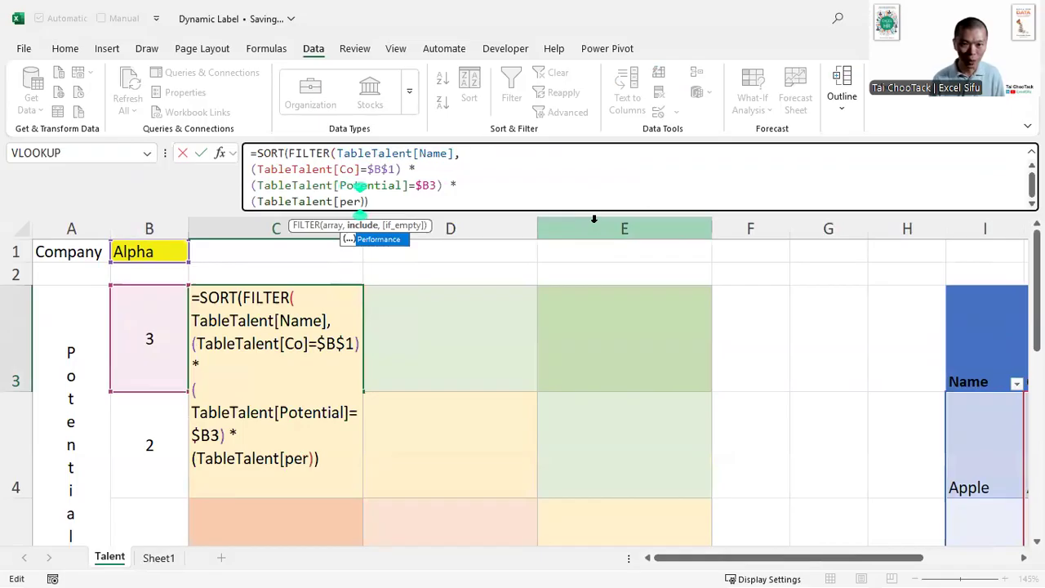
{"action": "key", "text": "Tab"}
{"action": "type", "text": "="}
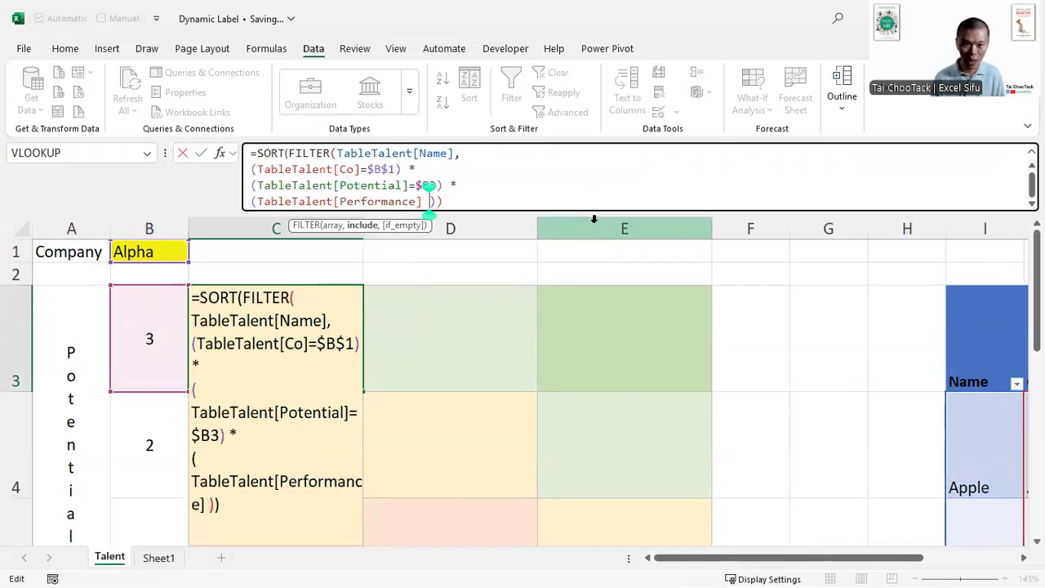
{"action": "scroll", "coordinate": [493, 378], "scroll_direction": "down", "scroll_amount": 3}
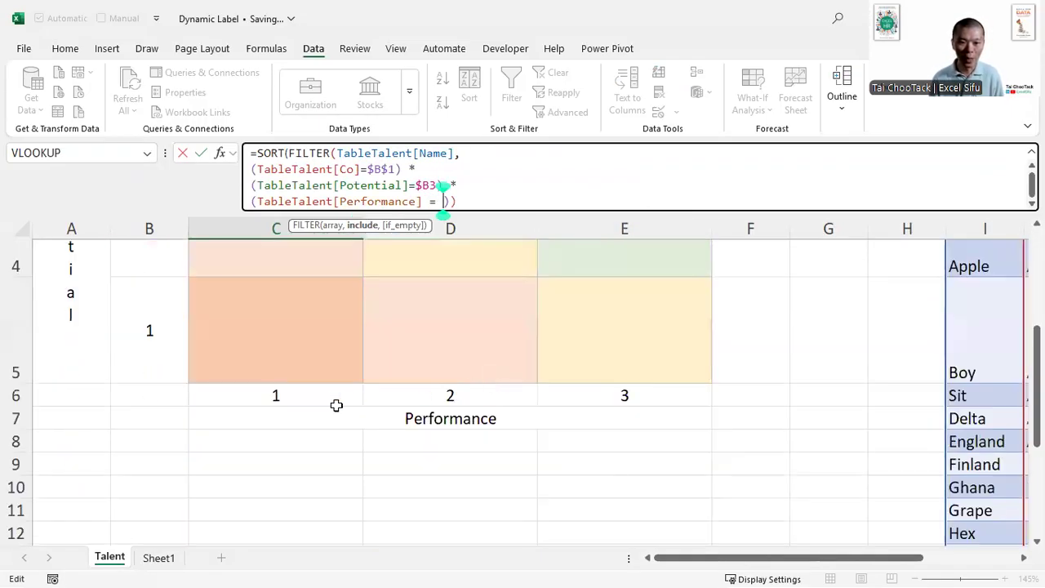
{"action": "left_click", "coordinate": [295, 395]}
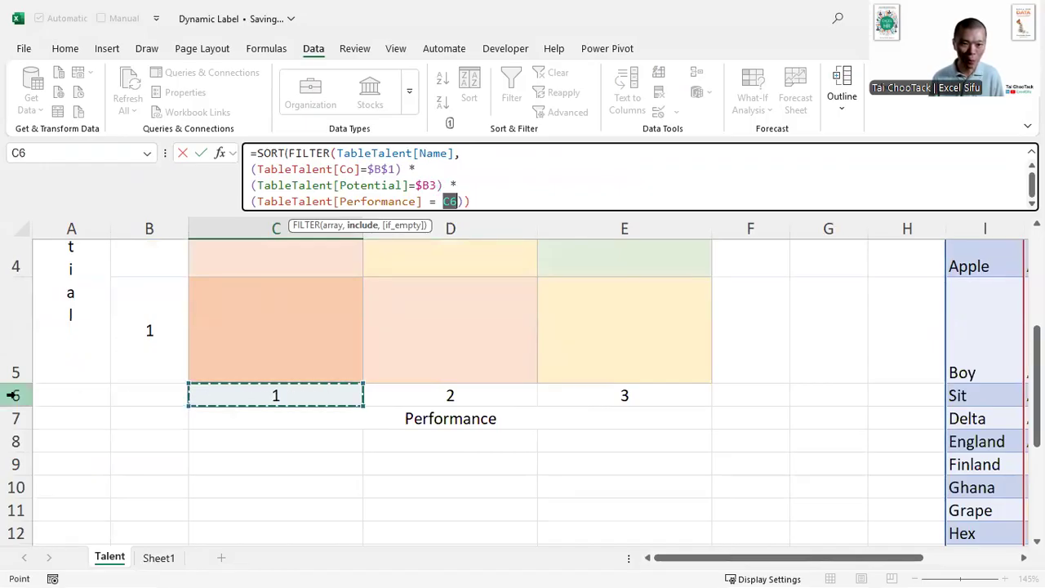
Lock only the row of the C6 reference as C$6, close the Performance condition's parenthesis and commit C3's formula
{"action": "key", "text": "F4"}
{"action": "key", "text": "F4"}
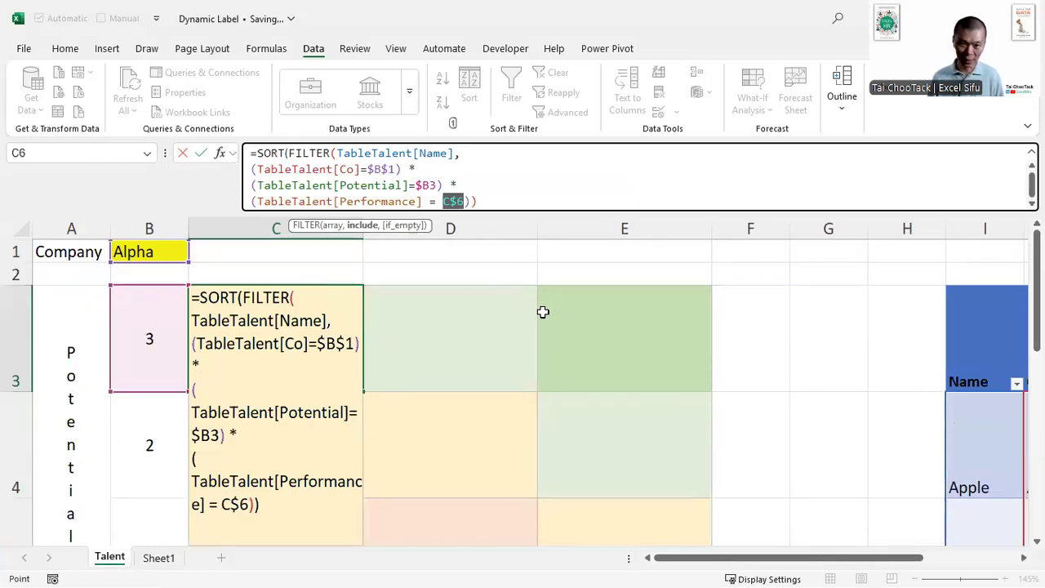
{"action": "type", "text": ")"}
{"action": "key", "text": "Return"}
{"action": "key", "text": "Up"}
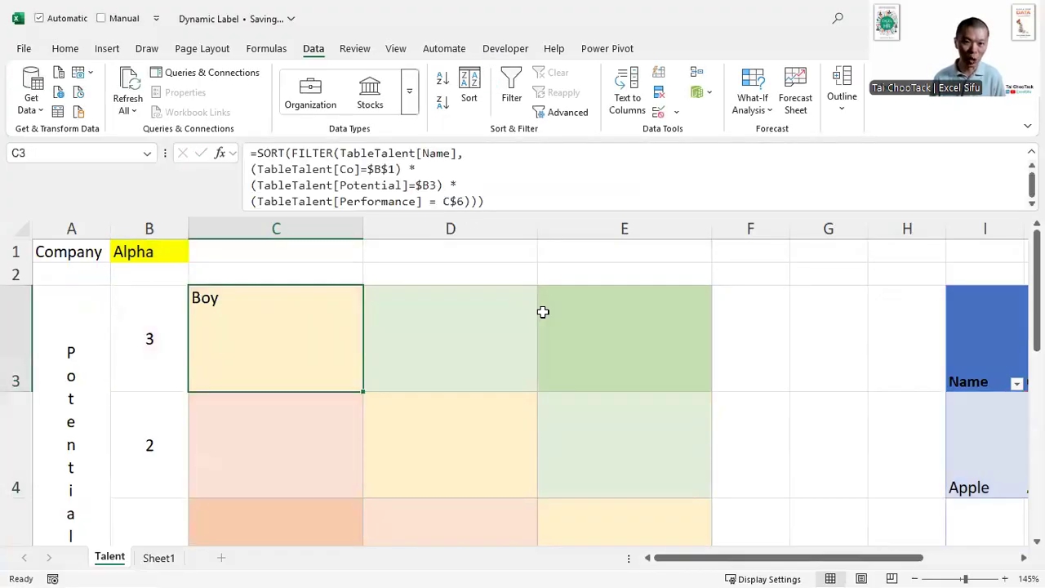
Set the Potential score in L4, the first TableTalent record, to 3
{"action": "scroll", "coordinate": [543, 312], "scroll_direction": "down", "scroll_amount": 3}
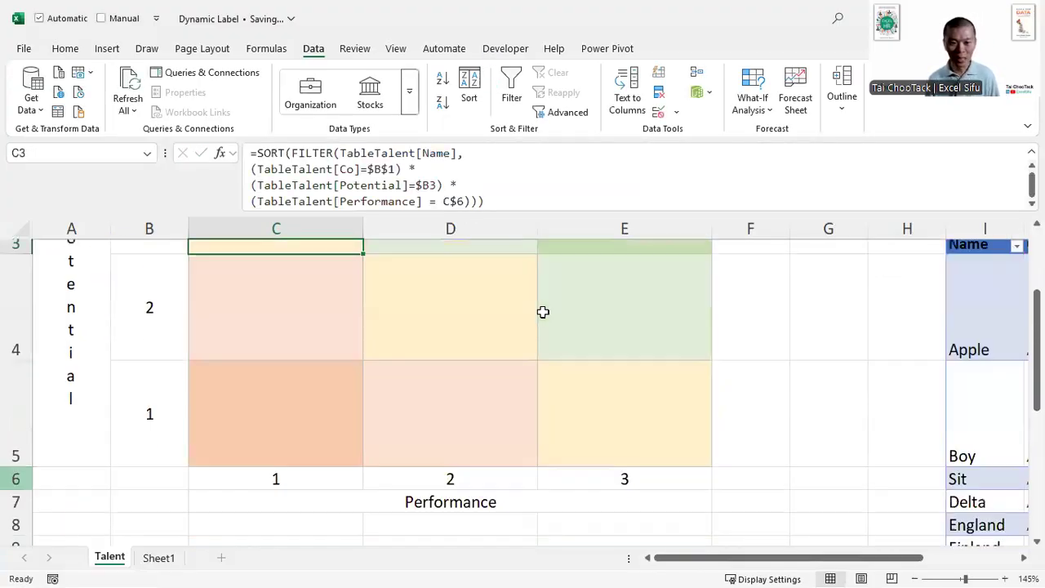
{"action": "scroll", "coordinate": [458, 330], "scroll_direction": "up", "scroll_amount": 3}
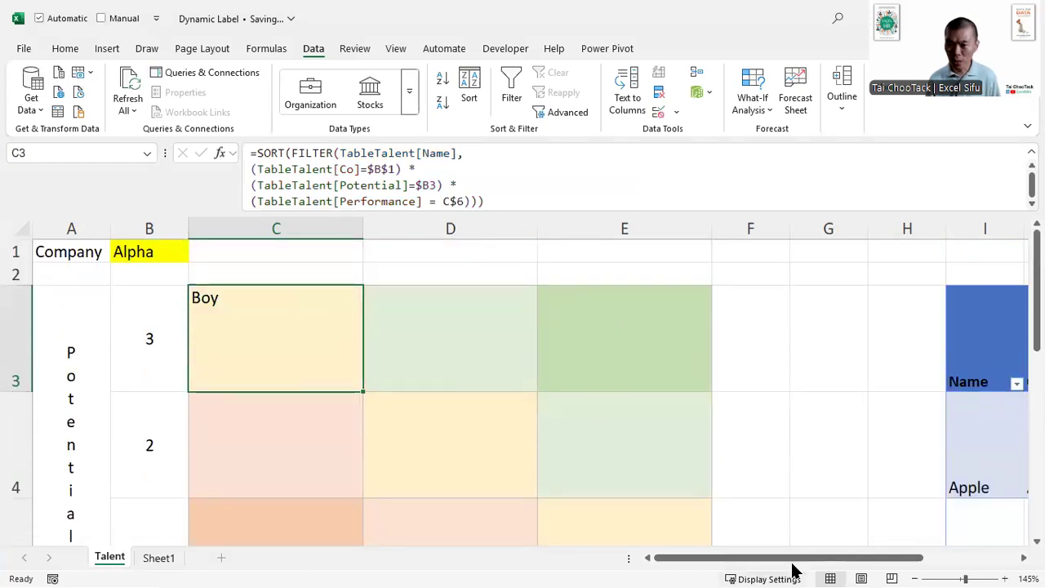
{"action": "left_click_drag", "start_coordinate": [793, 563], "coordinate": [927, 534]}
{"action": "scroll", "coordinate": [873, 438], "scroll_direction": "down", "scroll_amount": 2}
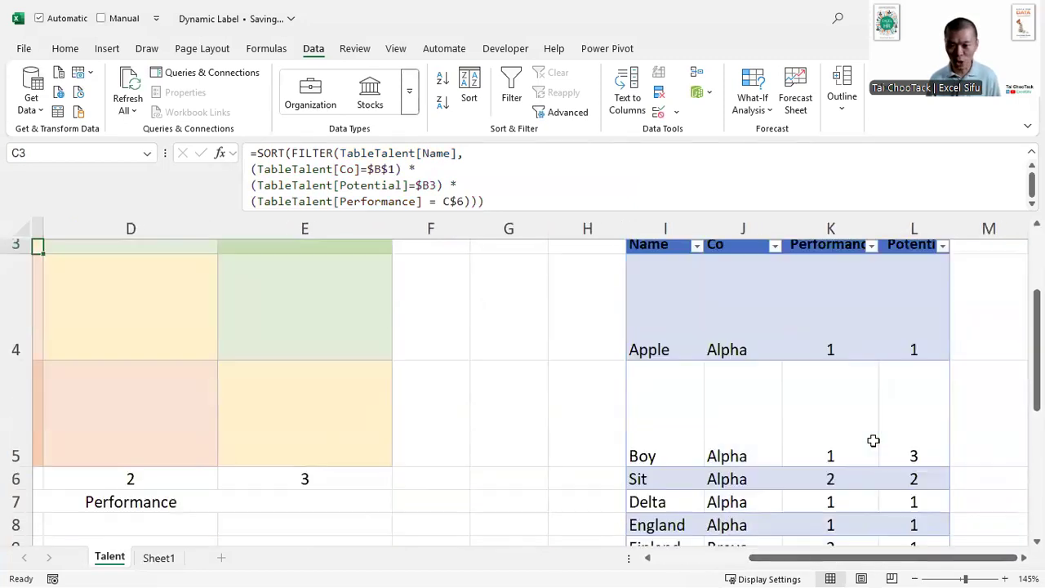
{"action": "left_click", "coordinate": [898, 323]}
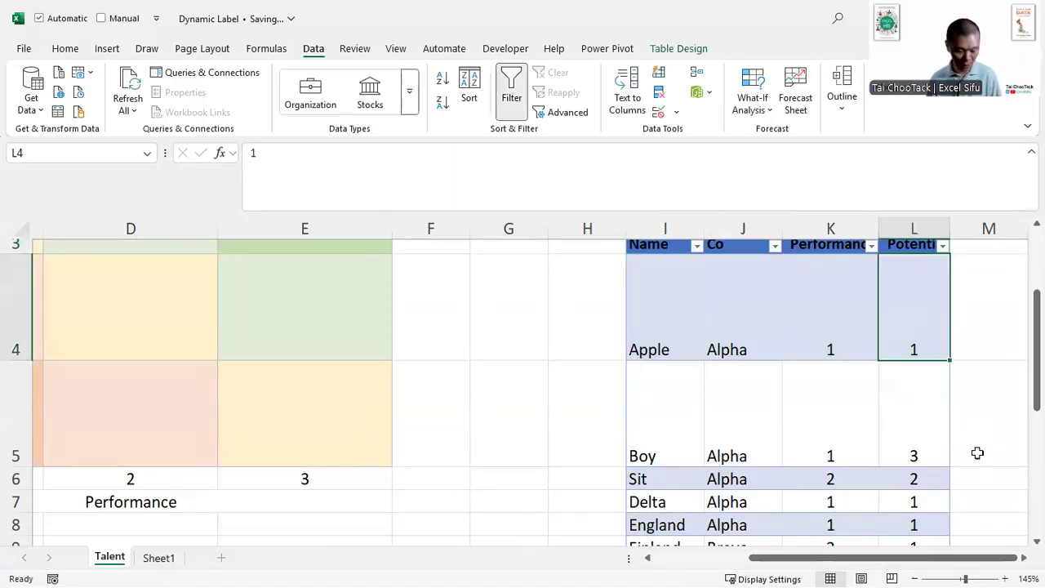
{"action": "type", "text": "3"}
{"action": "key", "text": "Left"}
Examine how the names from C3's sorted FILTER formula spill into C4, marking the spill direction with a downward arrow
{"action": "left_click_drag", "start_coordinate": [945, 555], "coordinate": [812, 560]}
{"action": "scroll", "coordinate": [373, 387], "scroll_direction": "up", "scroll_amount": 2}
{"action": "left_click", "coordinate": [270, 351]}
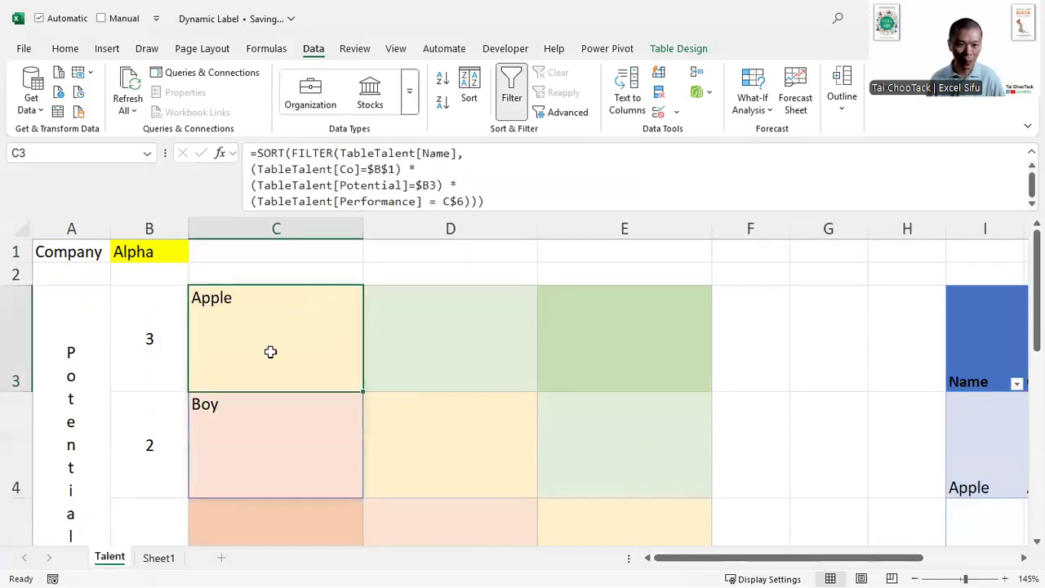
{"action": "left_click", "coordinate": [269, 444]}
{"action": "left_click", "coordinate": [291, 341]}
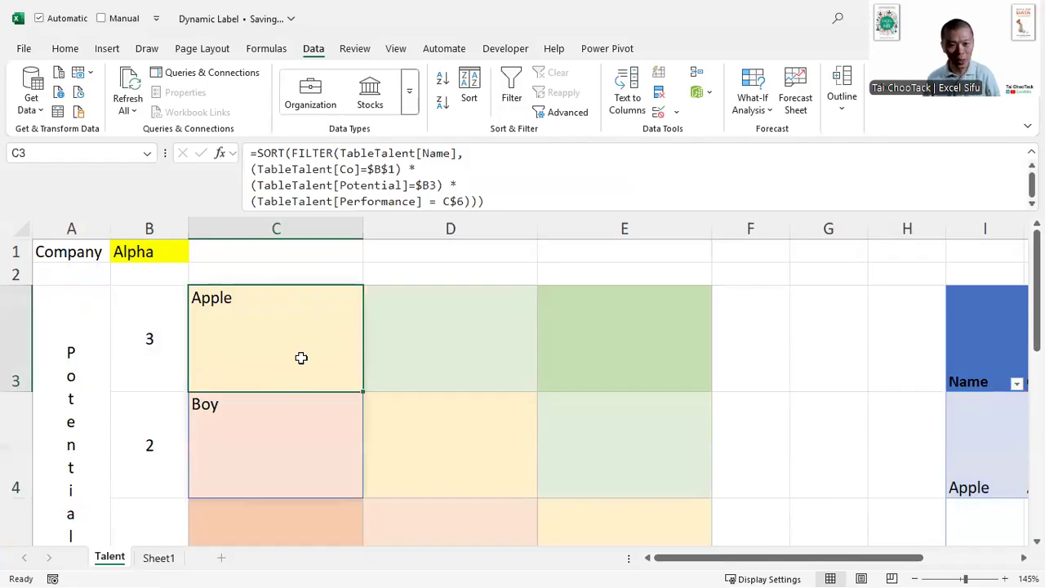
{"action": "key", "text": "ctrl+2"}
{"action": "left_click_drag", "start_coordinate": [311, 455], "coordinate": [311, 381]}
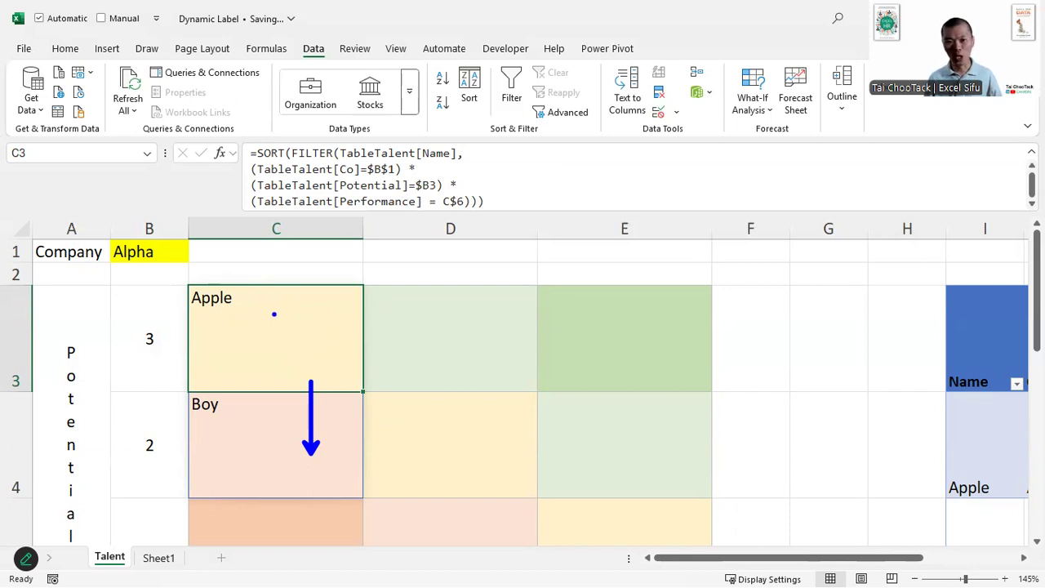
{"action": "key", "text": "Escape"}
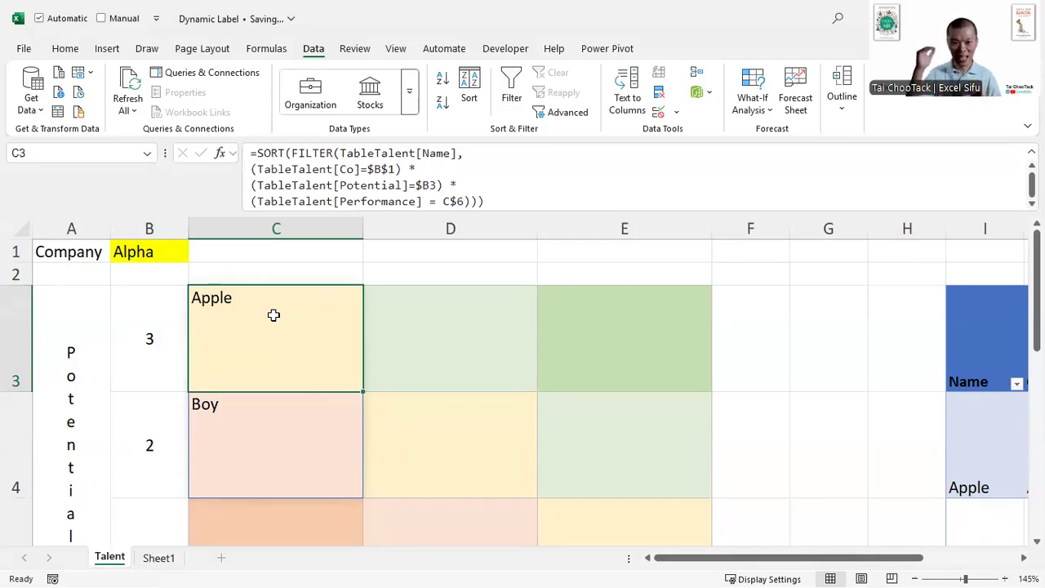
Insert TEXTJOIN with an opening parenthesis in front of SORT in C3's formula
{"action": "double_click", "coordinate": [274, 315]}
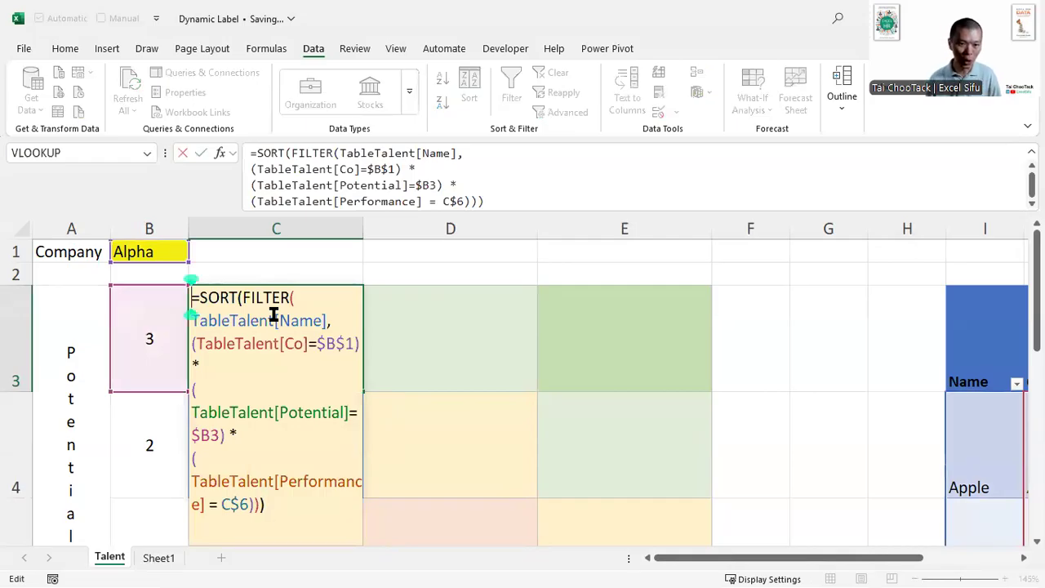
{"action": "key", "text": "Right"}
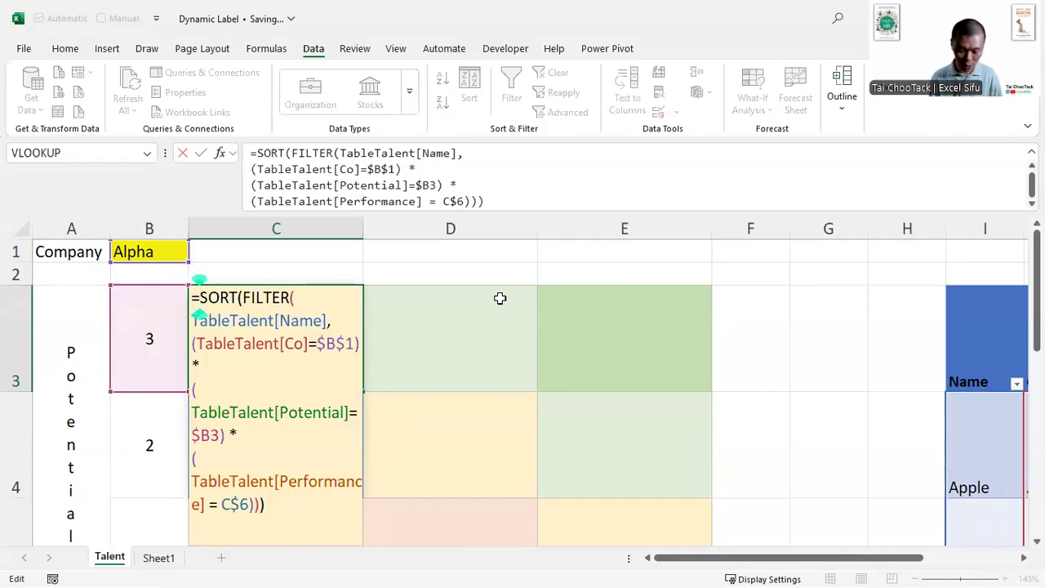
{"action": "type", "text": "textj"}
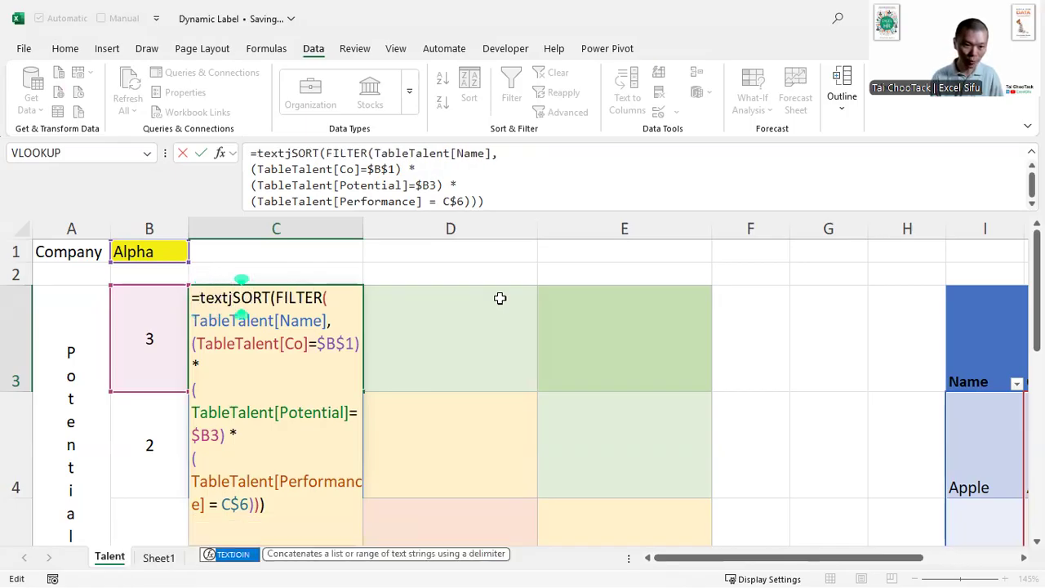
{"action": "type", "text": "oin("}
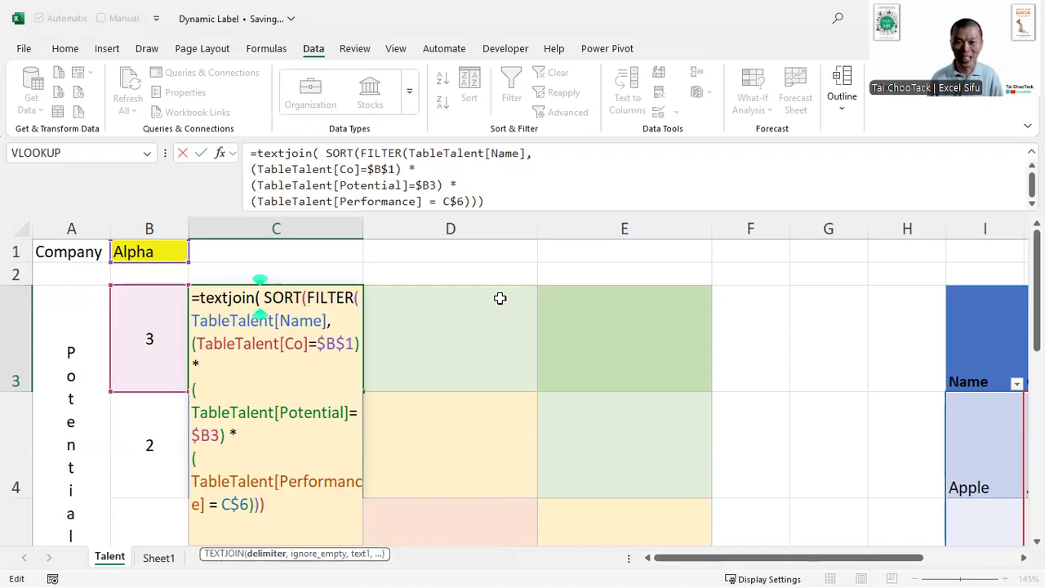
{"action": "left_click", "coordinate": [267, 553]}
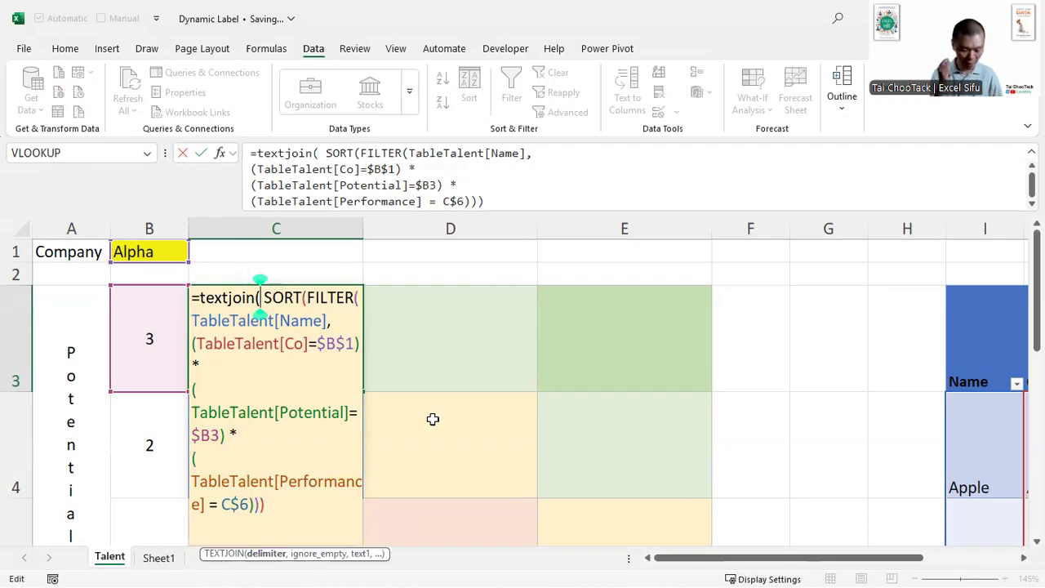
Give TEXTJOIN the line-break delimiter CHAR(10) and TRUE to ignore empty cells, each followed by a comma
{"action": "type", "text": "char(1"}
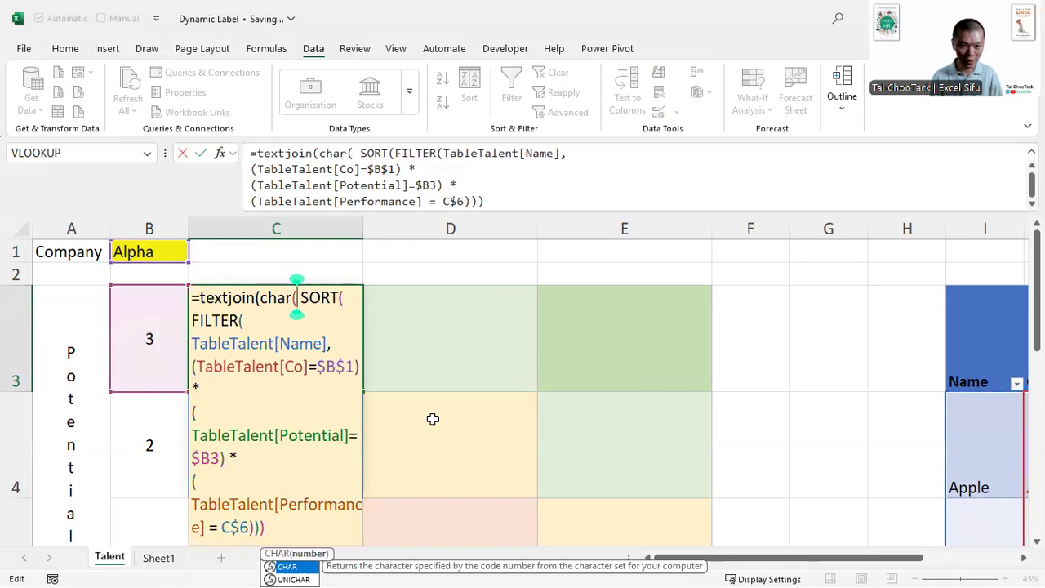
{"action": "type", "text": "0)"}
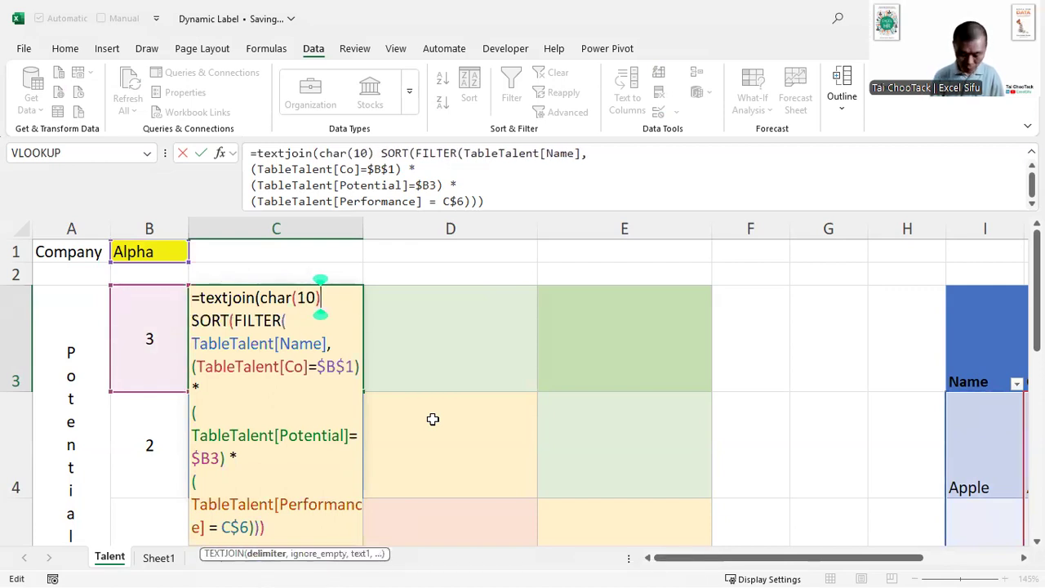
{"action": "type", "text": ","}
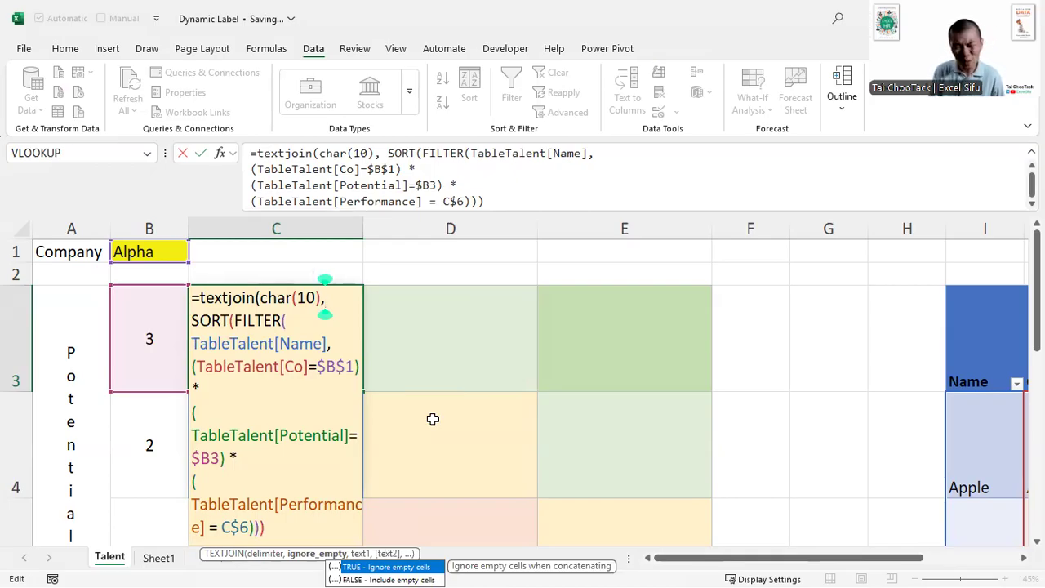
{"action": "key", "text": "Tab"}
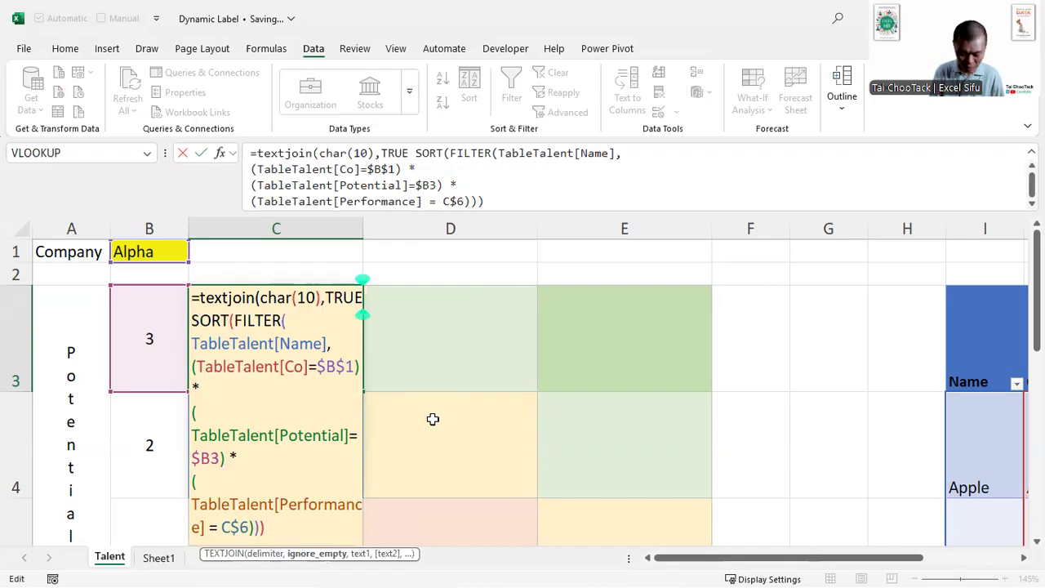
{"action": "type", "text": ","}
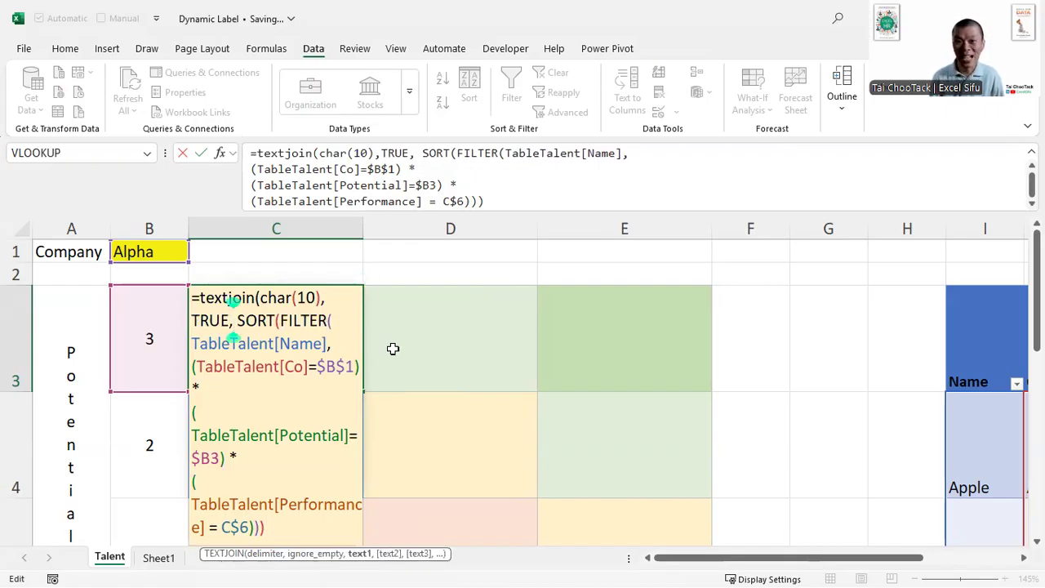
Close the TEXTJOIN parenthesis at the end of C3's formula and commit it
{"action": "key", "text": "ctrl+End"}
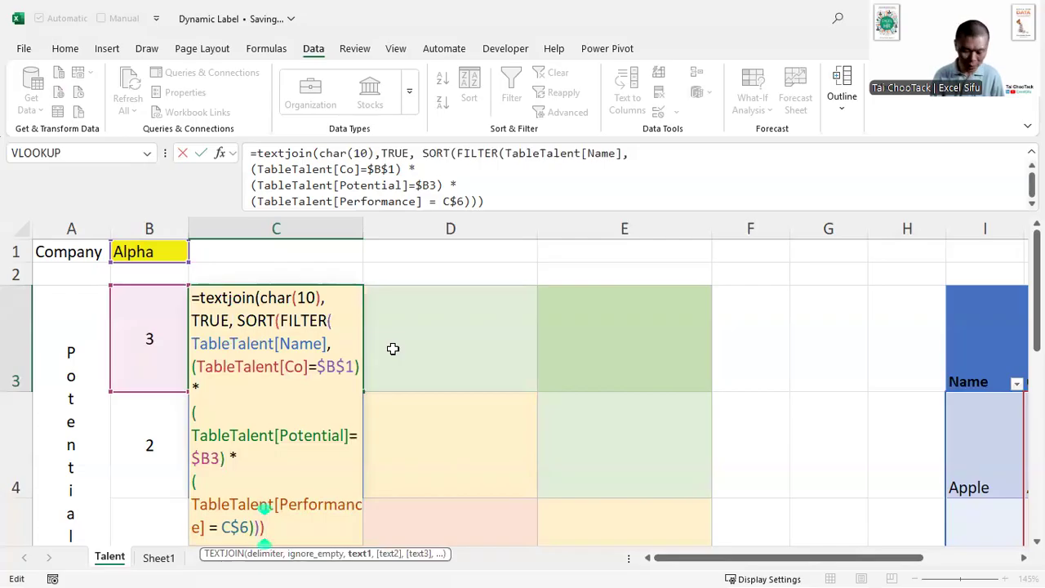
{"action": "type", "text": ")"}
{"action": "key", "text": "Return"}
{"action": "key", "text": "Up"}
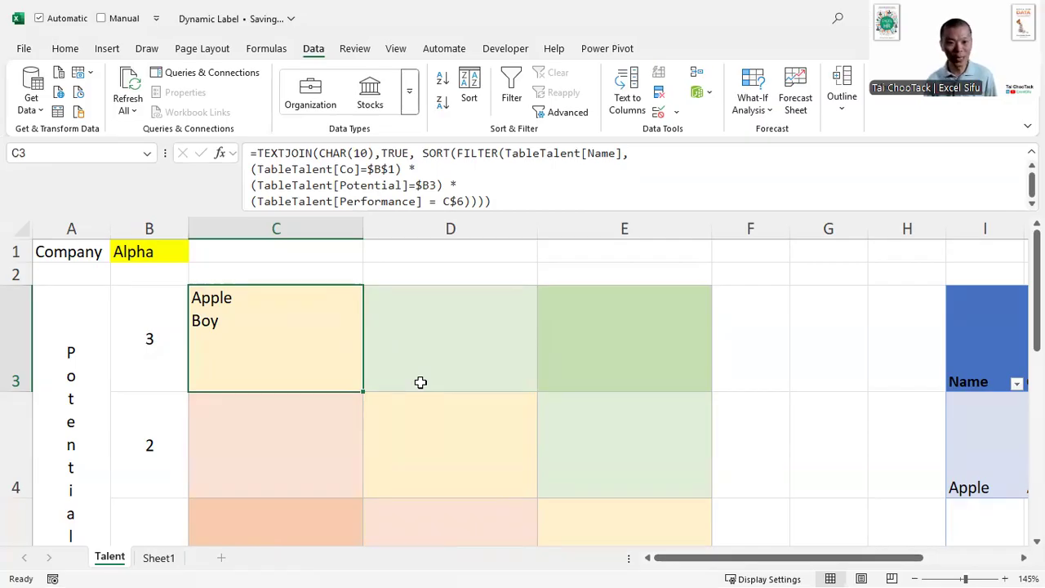
Copy C3 and paste only its formula into C4
{"action": "key", "text": "ctrl+c"}
{"action": "left_click", "coordinate": [340, 428]}
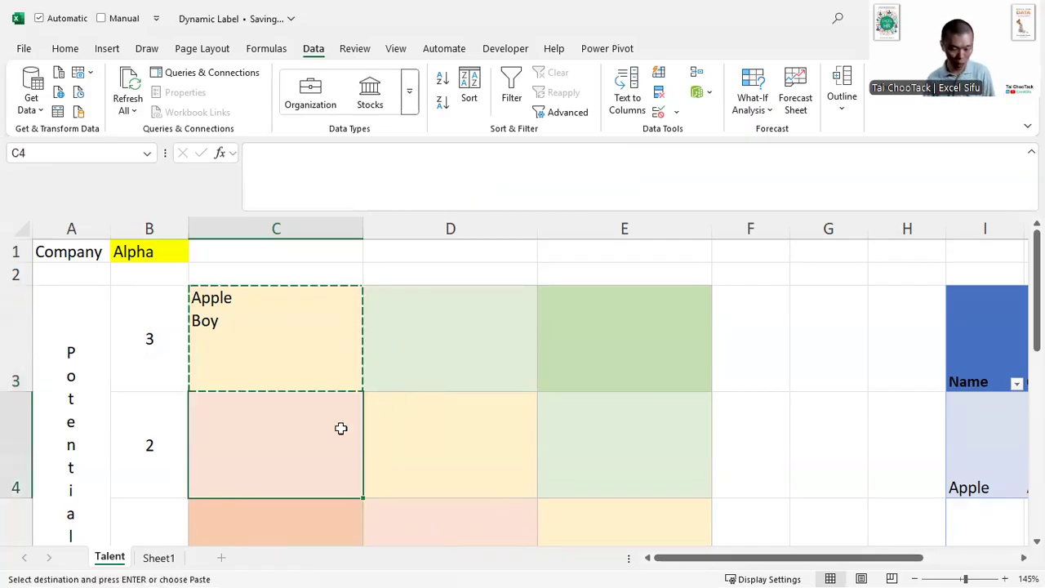
{"action": "key", "text": "ctrl+alt+v"}
{"action": "key", "text": "f"}
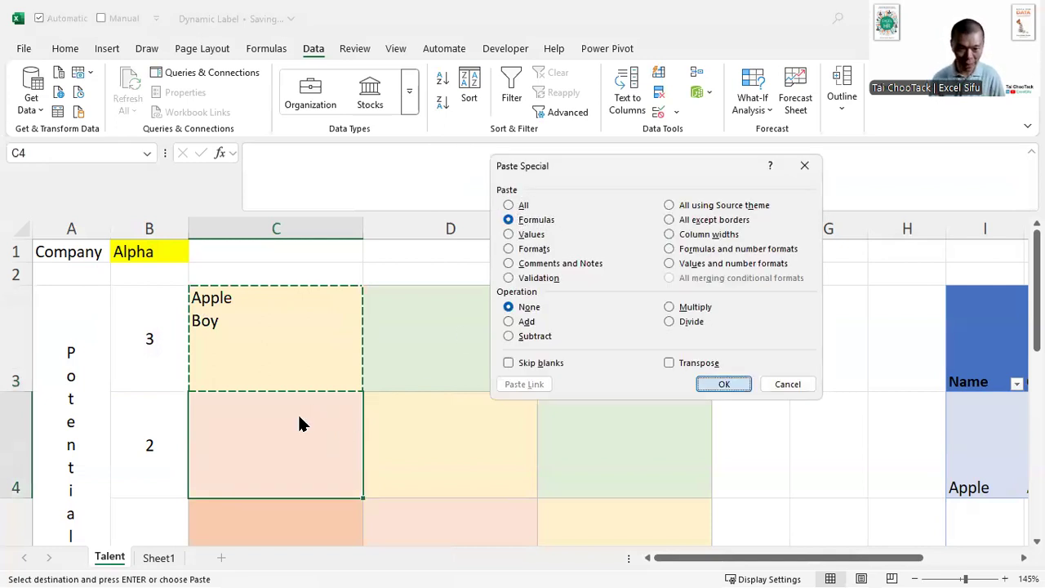
{"action": "key", "text": "Return"}
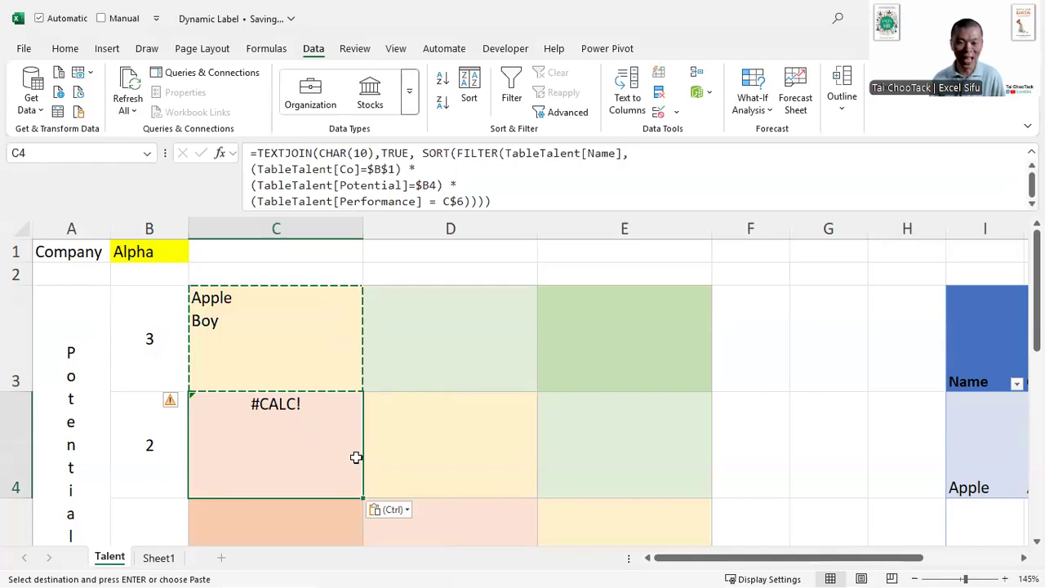
Add an empty string "" as FILTER's if_empty argument after the Performance condition in C4 and commit the formula
{"action": "key", "text": "F2"}
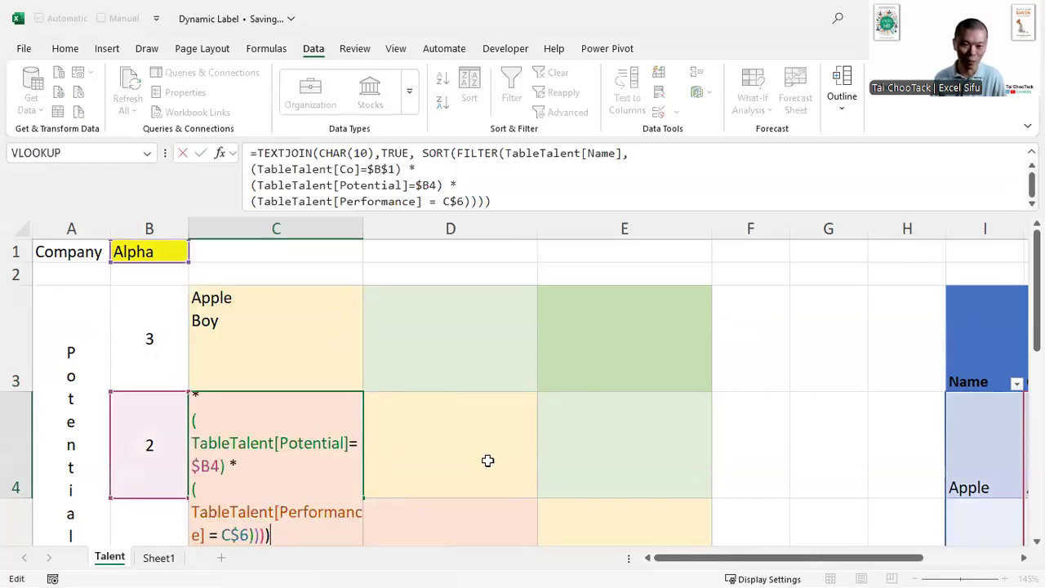
{"action": "scroll", "coordinate": [485, 460], "scroll_direction": "down", "scroll_amount": 2}
{"action": "scroll", "coordinate": [485, 460], "scroll_direction": "up", "scroll_amount": 2}
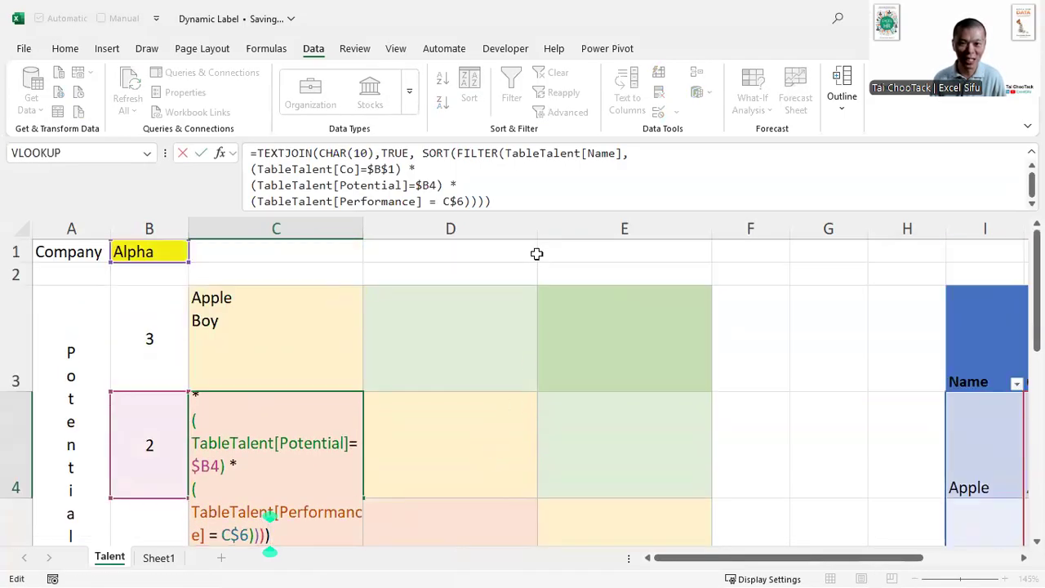
{"action": "left_click", "coordinate": [520, 181]}
{"action": "key", "text": "Up"}
{"action": "key", "text": "Up"}
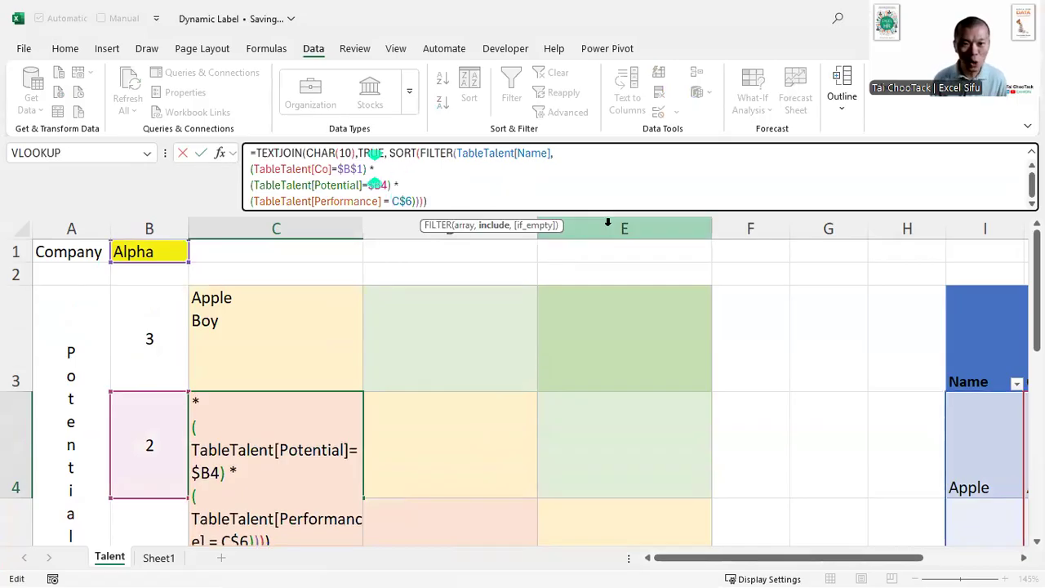
{"action": "key", "text": "Home"}
{"action": "key", "text": "ctrl+End"}
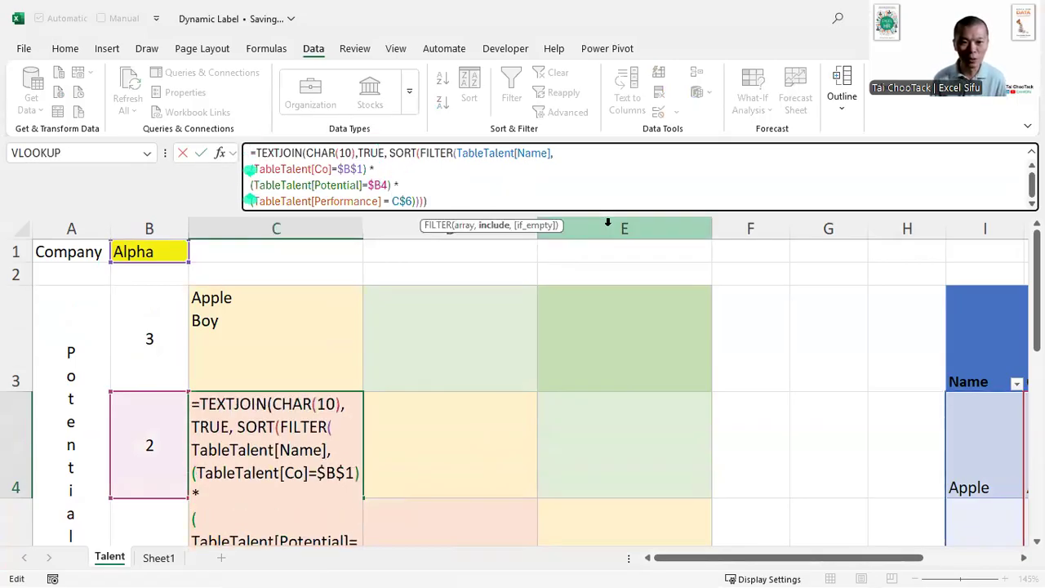
{"action": "key", "text": "Left"}
{"action": "key", "text": "Left"}
{"action": "key", "text": "Left"}
{"action": "key", "text": "Left"}
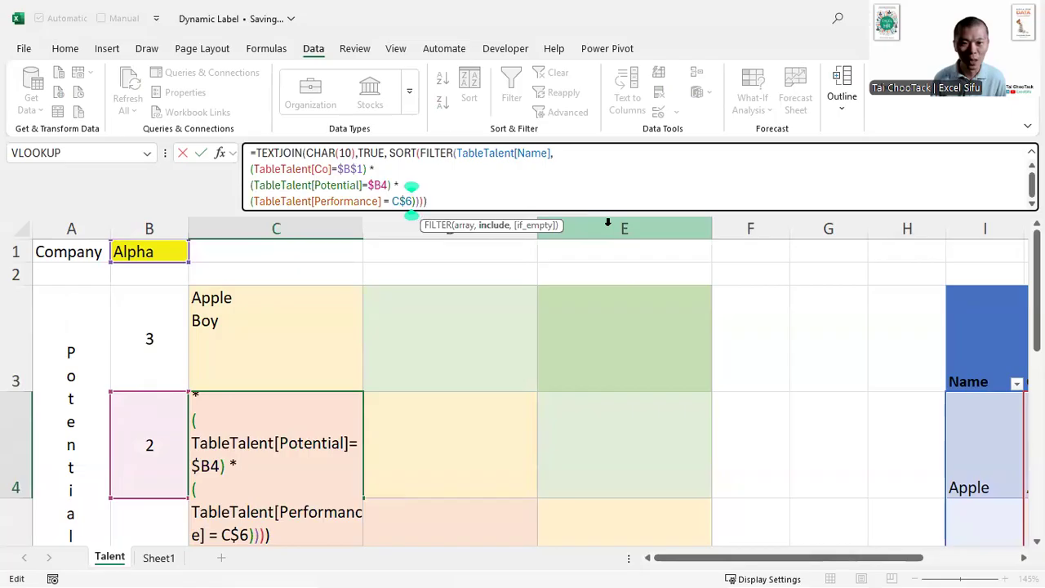
{"action": "key", "text": "Right"}
{"action": "type", "text": ","}
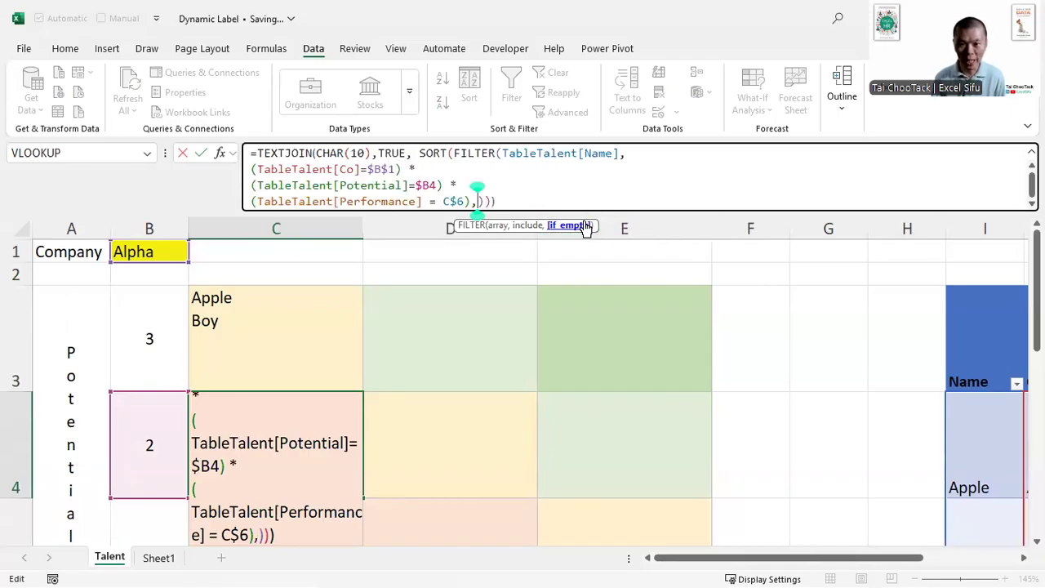
{"action": "type", "text": "\"\""}
{"action": "key", "text": "Return"}
{"action": "key", "text": "Up"}
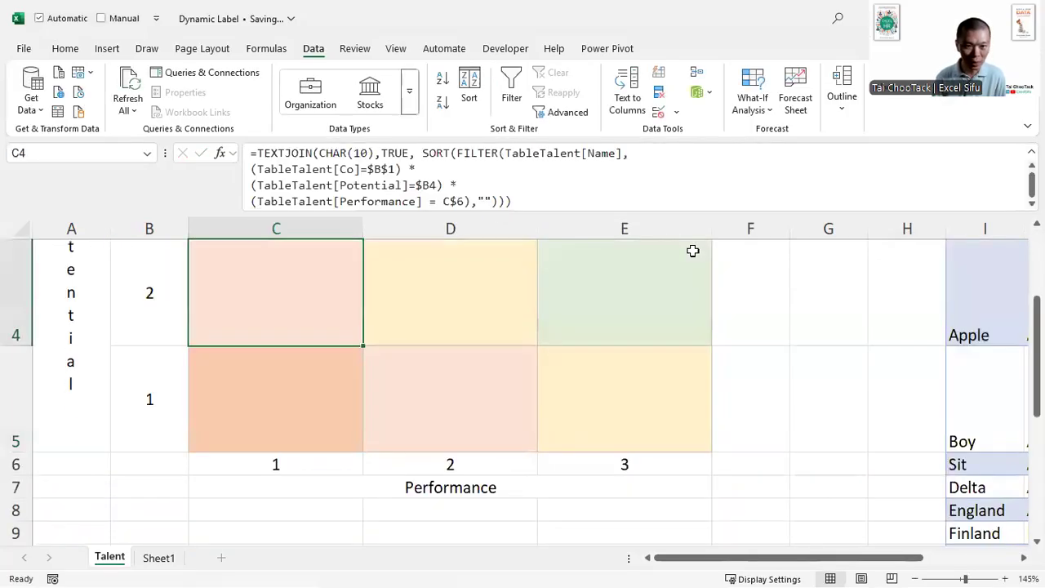
Review the "" if_empty argument at the end of C4's formula, marking it with a rectangle
{"action": "scroll", "coordinate": [693, 251], "scroll_direction": "up", "scroll_amount": 1}
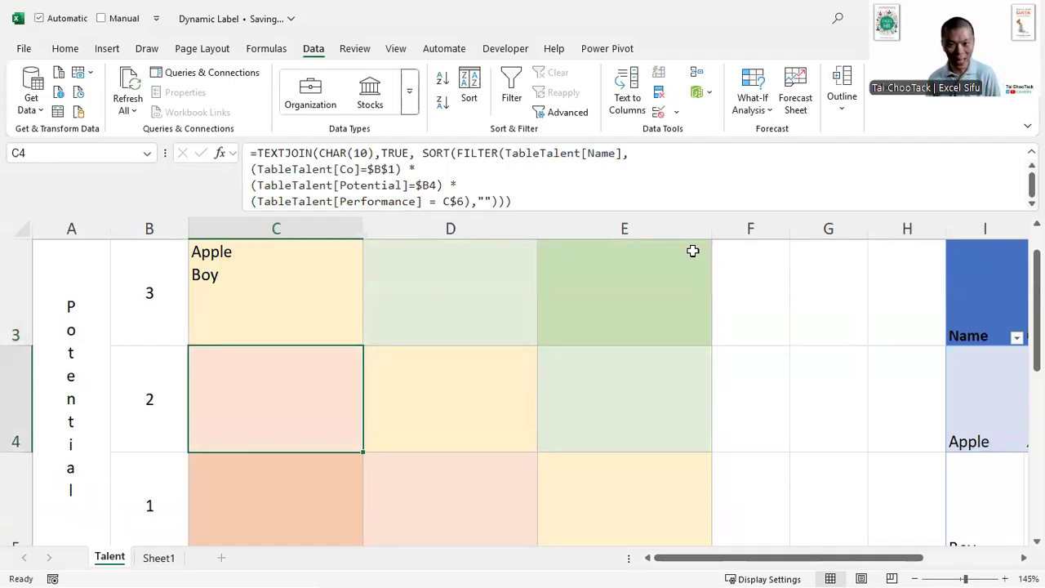
{"action": "key", "text": "ctrl+2"}
{"action": "left_click_drag", "start_coordinate": [474, 186], "coordinate": [502, 230]}
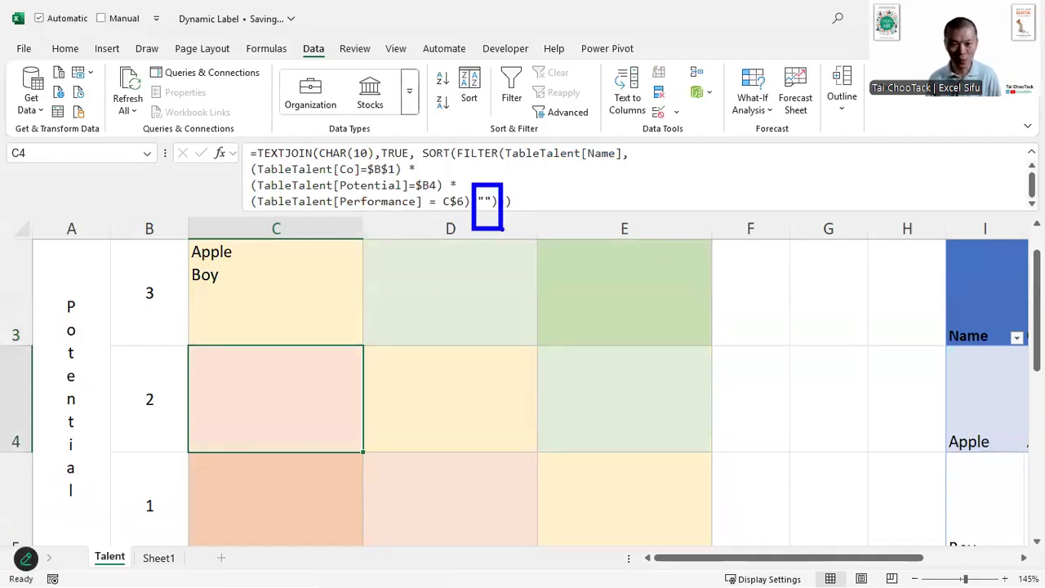
{"action": "key", "text": "Escape"}
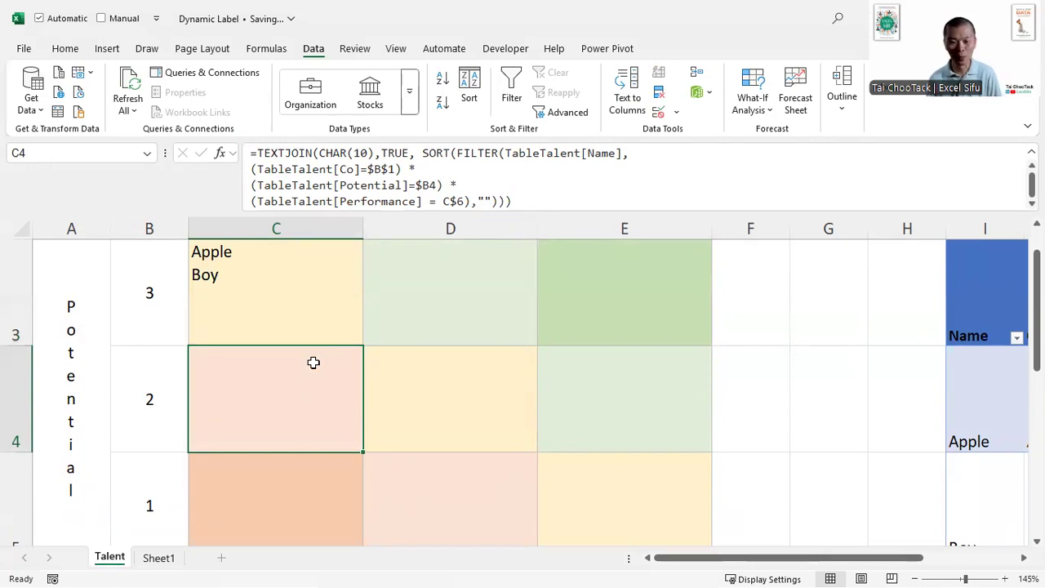
Copy C4 and paste only its formula into all nine boxes of the talent grid, C3:E5
{"action": "key", "text": "ctrl+c"}
{"action": "left_click_drag", "start_coordinate": [310, 317], "coordinate": [616, 502]}
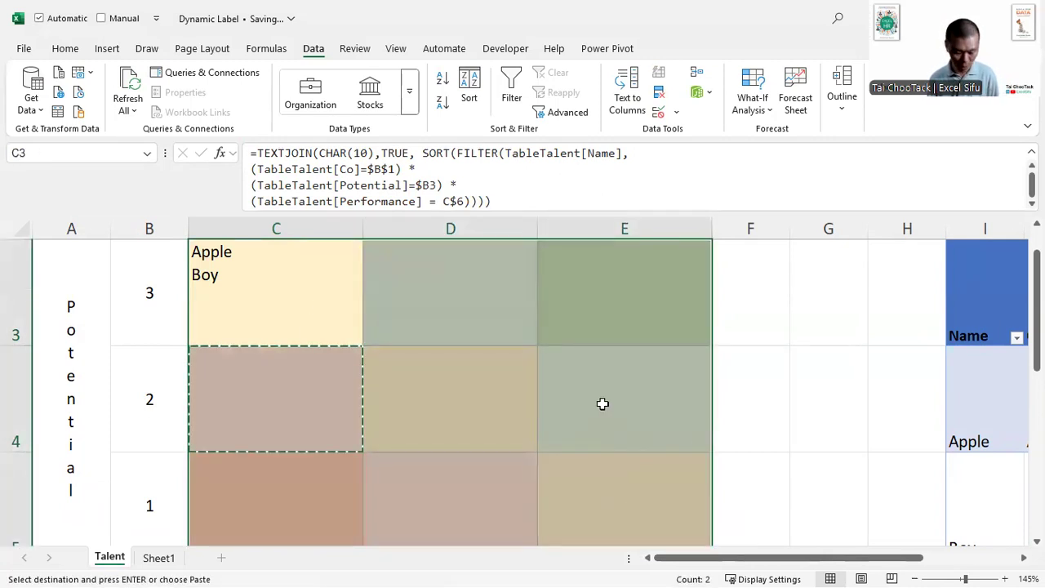
{"action": "key", "text": "ctrl+alt+v"}
{"action": "left_click", "coordinate": [537, 220]}
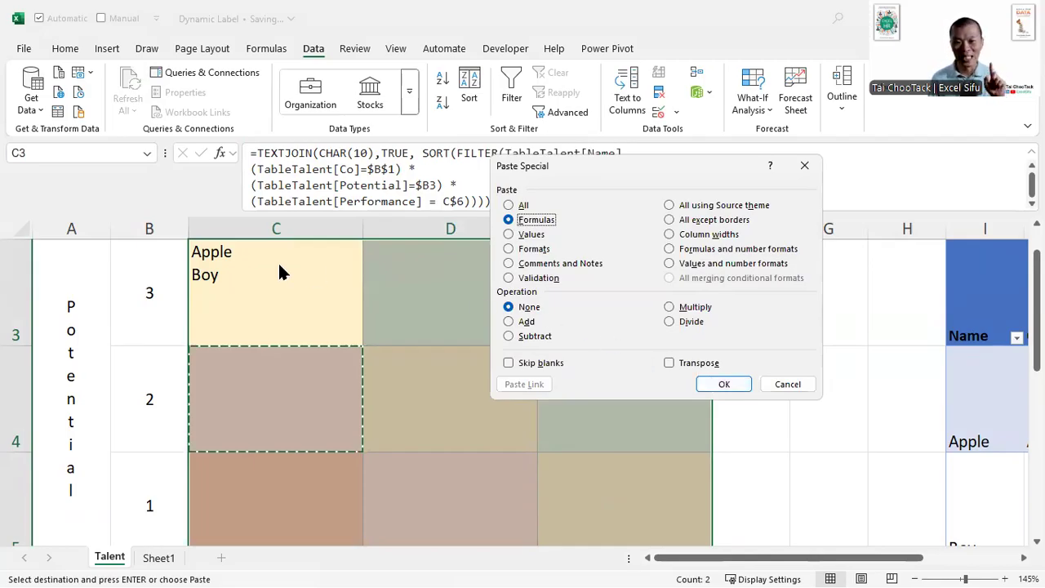
{"action": "left_click", "coordinate": [710, 384]}
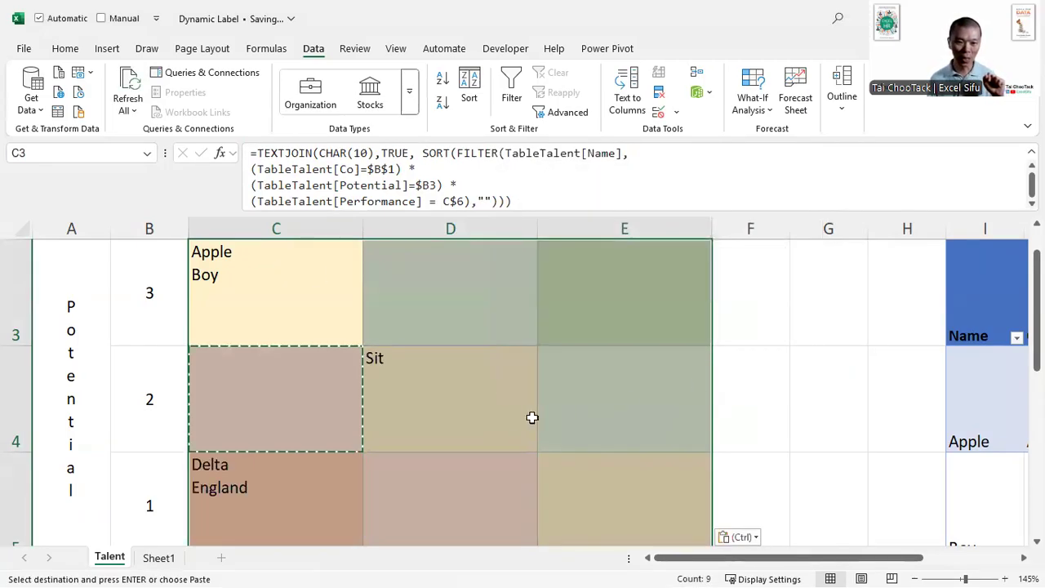
{"action": "scroll", "coordinate": [514, 419], "scroll_direction": "up", "scroll_amount": 1}
{"action": "scroll", "coordinate": [522, 404], "scroll_direction": "down", "scroll_amount": 2, "text": "ctrl"}
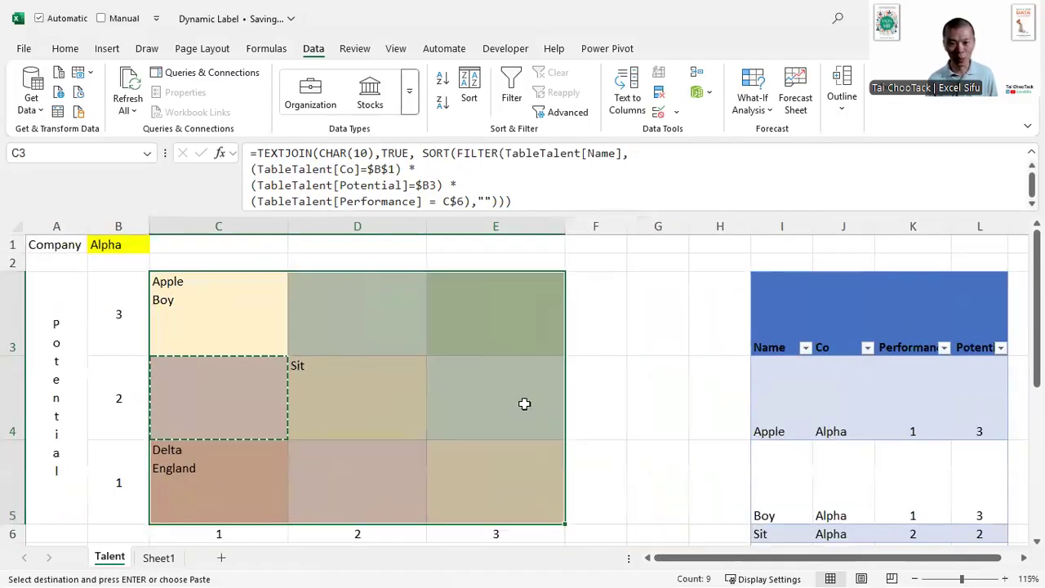
{"action": "left_click", "coordinate": [257, 331]}
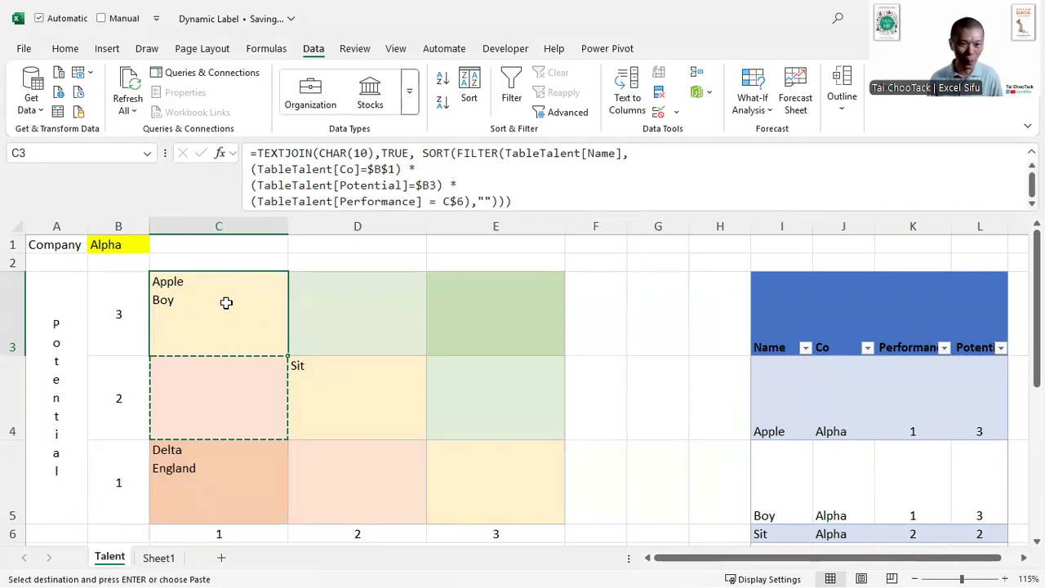
{"action": "left_click", "coordinate": [207, 484]}
{"action": "left_click", "coordinate": [344, 381]}
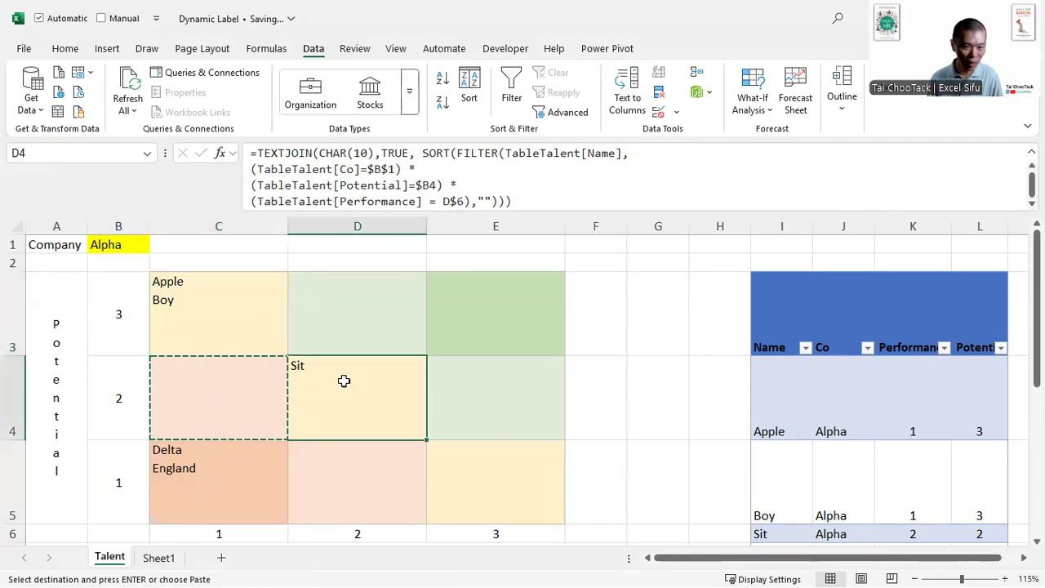
Set the company in B1 to Bravo
{"action": "left_click", "coordinate": [121, 262]}
{"action": "key", "text": "Up"}
{"action": "type", "text": "Bravo"}
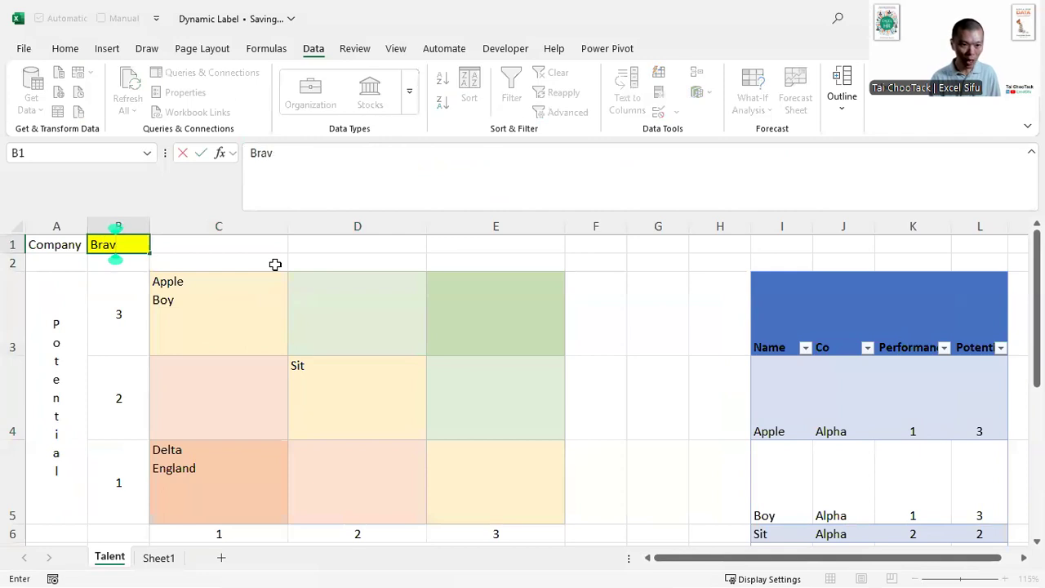
{"action": "key", "text": "Return"}
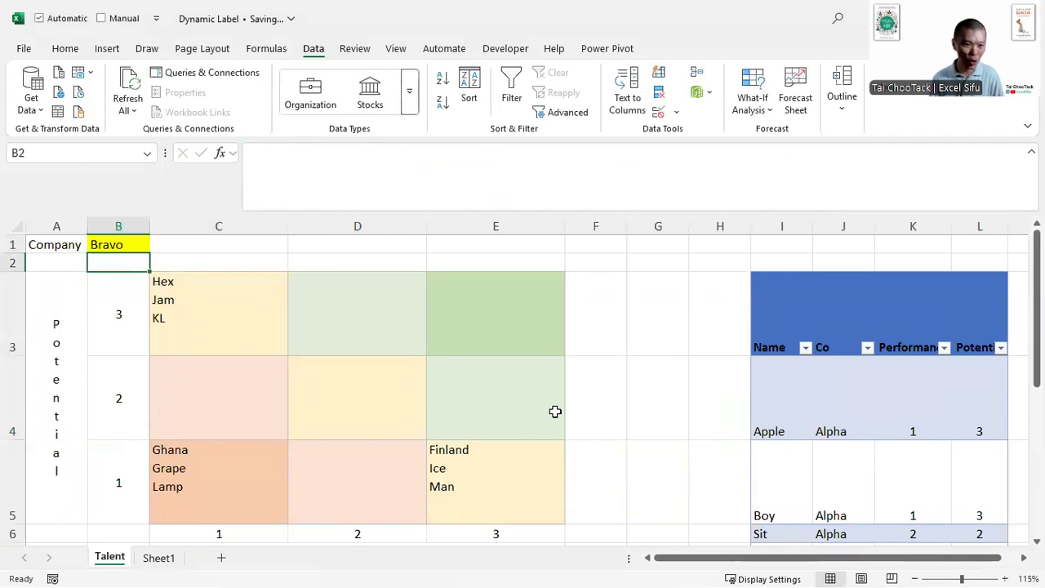
Test the grid with abc as the company in B1, and set the company back to Alpha
{"action": "key", "text": "Up"}
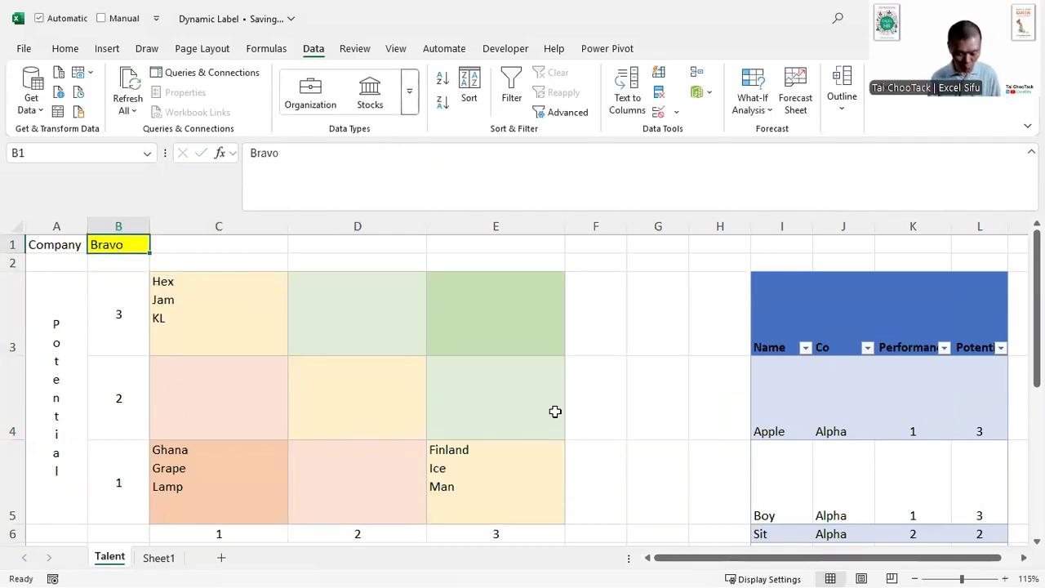
{"action": "type", "text": "abc"}
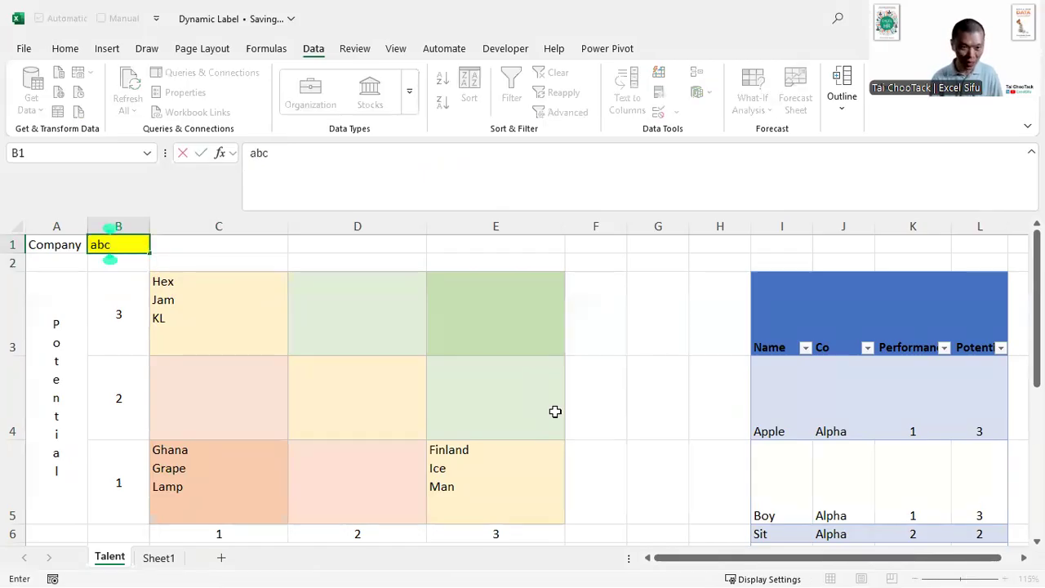
{"action": "key", "text": "Return"}
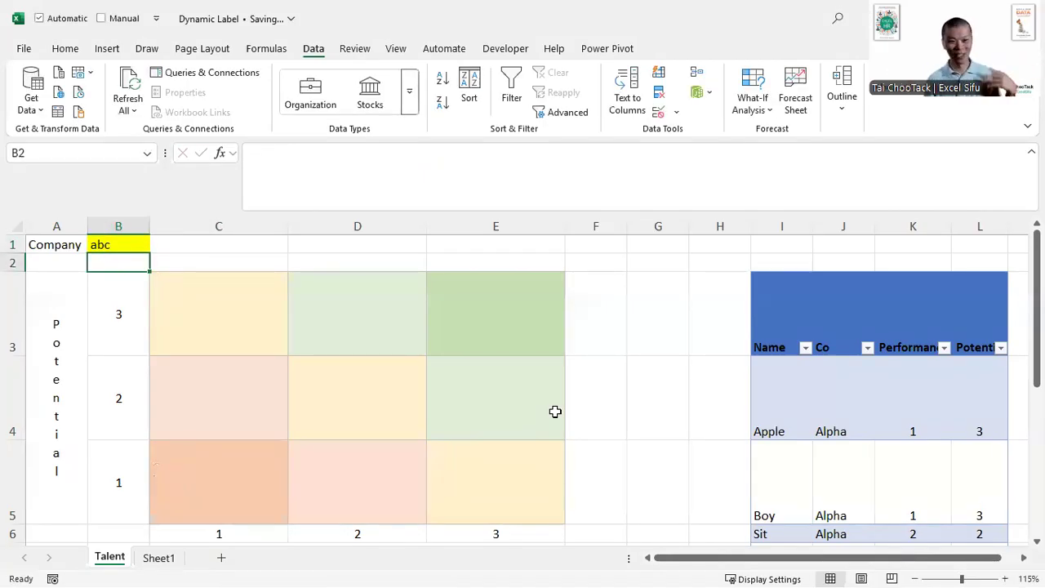
{"action": "key", "text": "Up"}
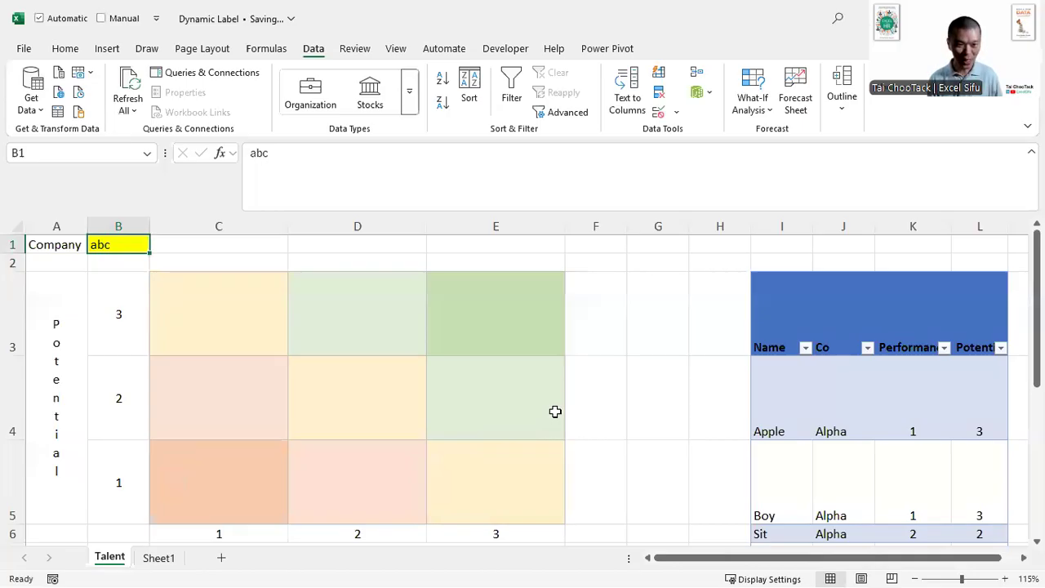
{"action": "type", "text": "Alpha"}
{"action": "key", "text": "Return"}
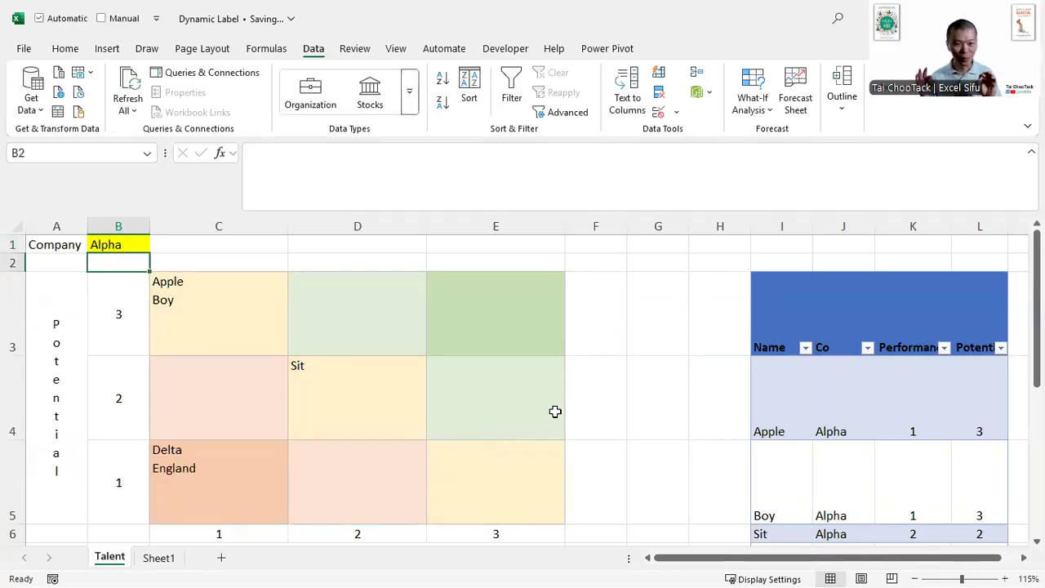
Change the company in B1 to Bravo again and check the names listed in the grid
{"action": "key", "text": "Up"}
{"action": "type", "text": "Bravo"}
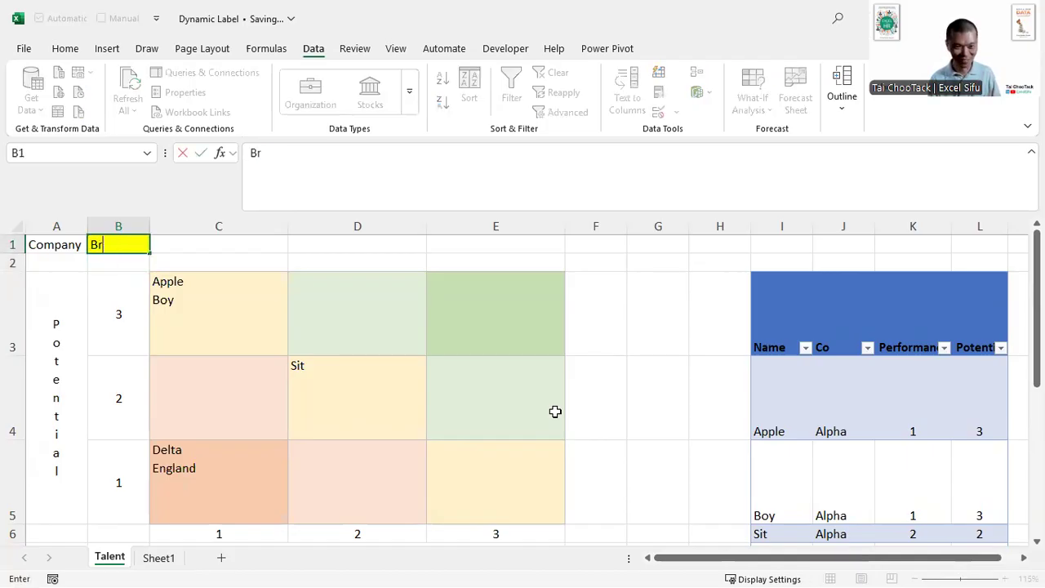
{"action": "key", "text": "Return"}
{"action": "scroll", "coordinate": [586, 429], "scroll_direction": "down", "scroll_amount": 1}
{"action": "scroll", "coordinate": [585, 428], "scroll_direction": "up", "scroll_amount": 1}
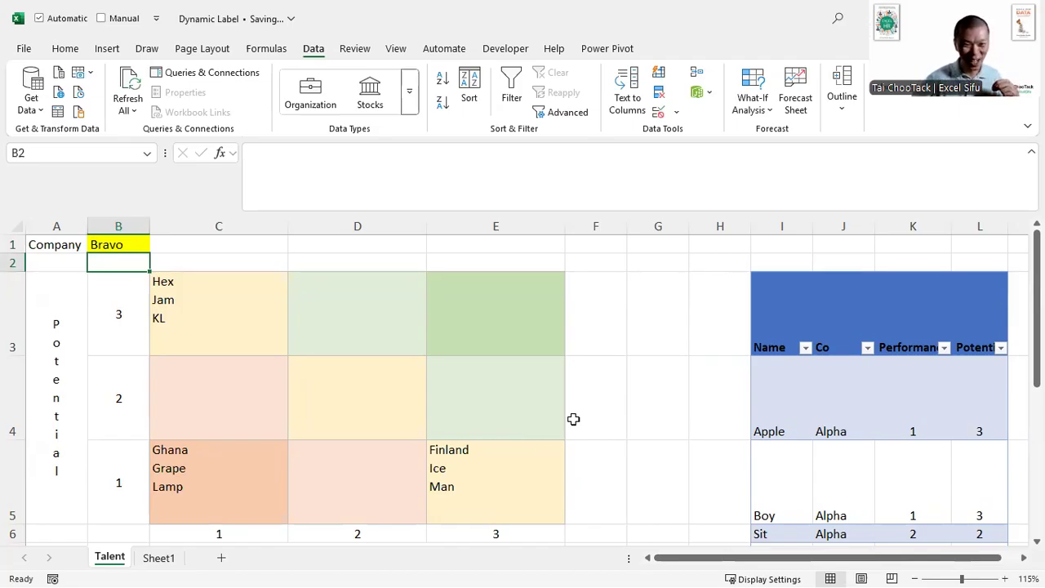
Delete the Sheet1 worksheet from the workbook, confirming the deletion
{"action": "left_click", "coordinate": [175, 328]}
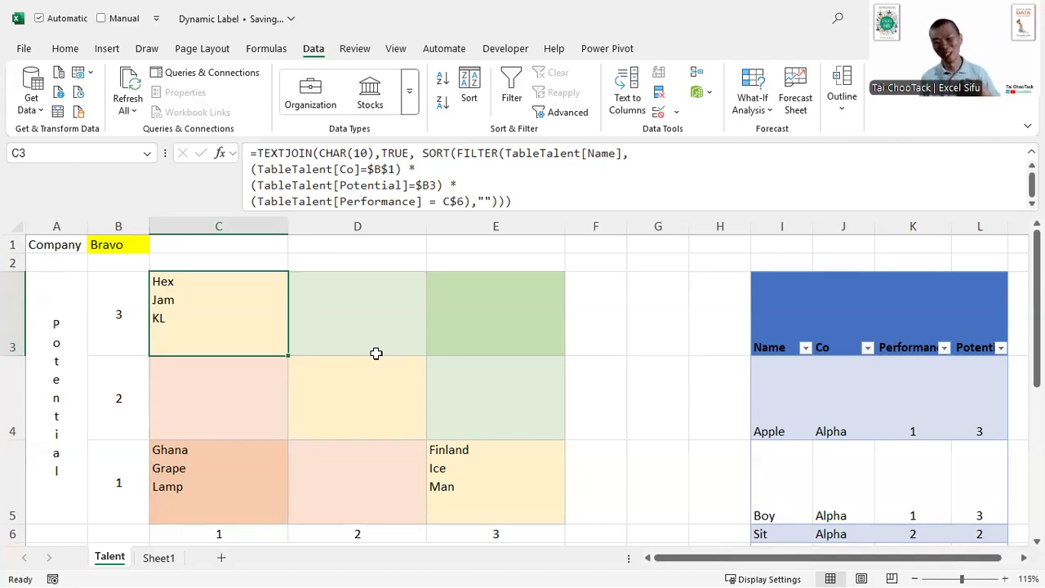
{"action": "left_click", "coordinate": [163, 560]}
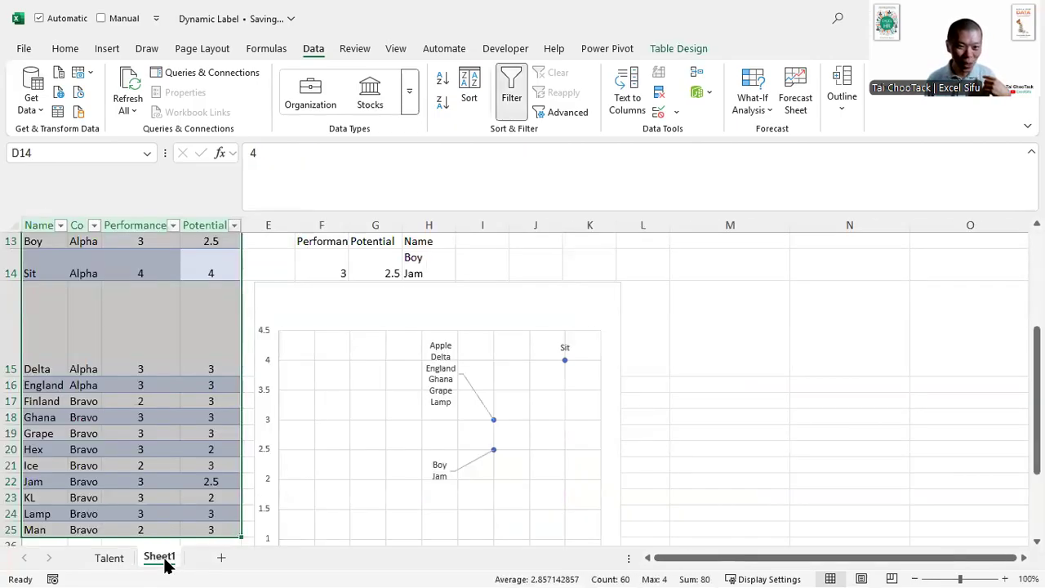
{"action": "right_click", "coordinate": [165, 563]}
{"action": "key", "text": "d"}
{"action": "key", "text": "Return"}
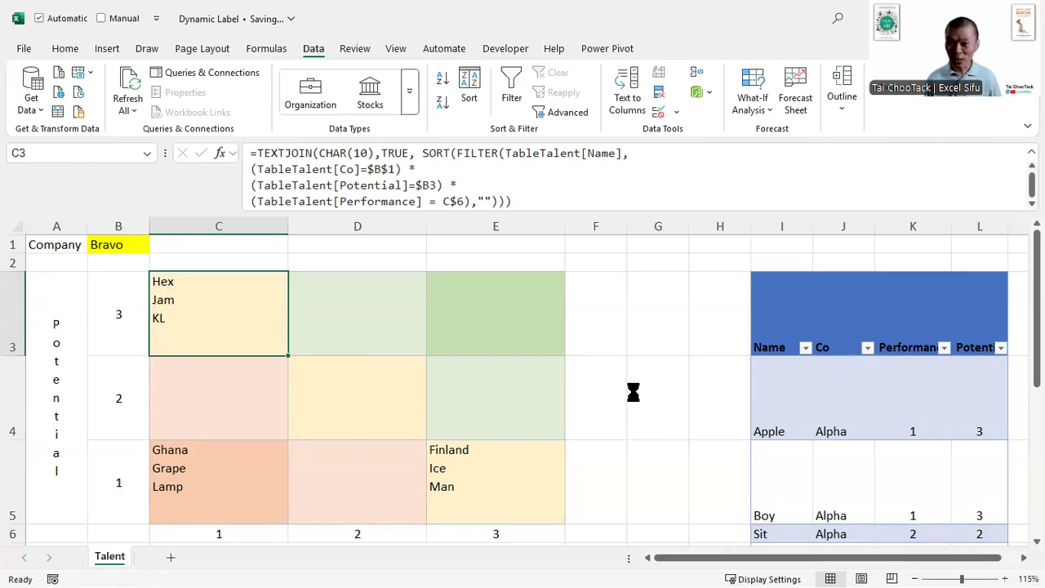
Start a new TableTalent row directly below row 17 by entering Bravo as the company in J18
{"action": "scroll", "coordinate": [631, 392], "scroll_direction": "down", "scroll_amount": 2}
{"action": "scroll", "coordinate": [633, 394], "scroll_direction": "down", "scroll_amount": 1}
{"action": "scroll", "coordinate": [632, 393], "scroll_direction": "up", "scroll_amount": 2}
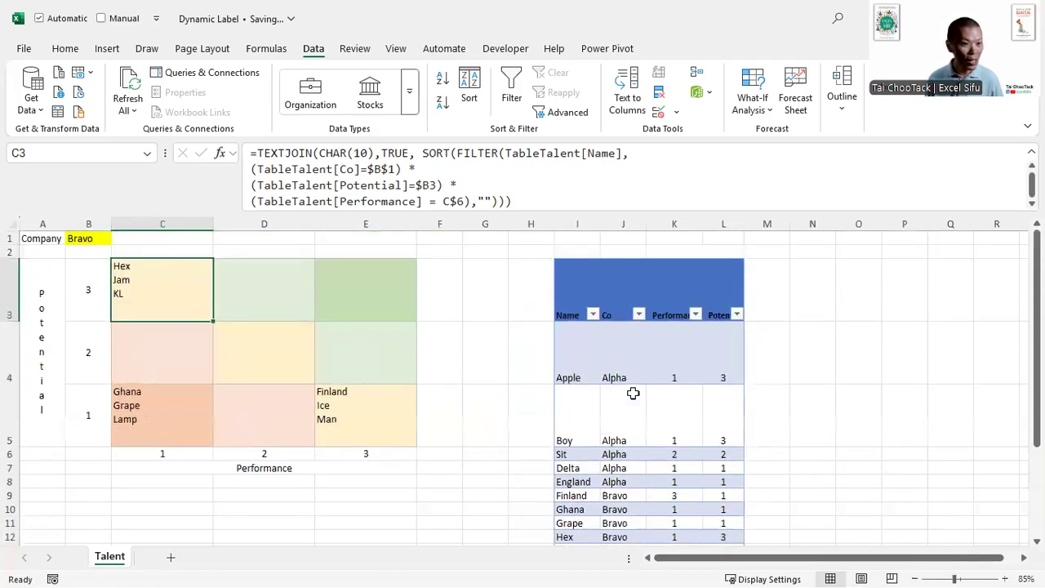
{"action": "left_click", "coordinate": [95, 239]}
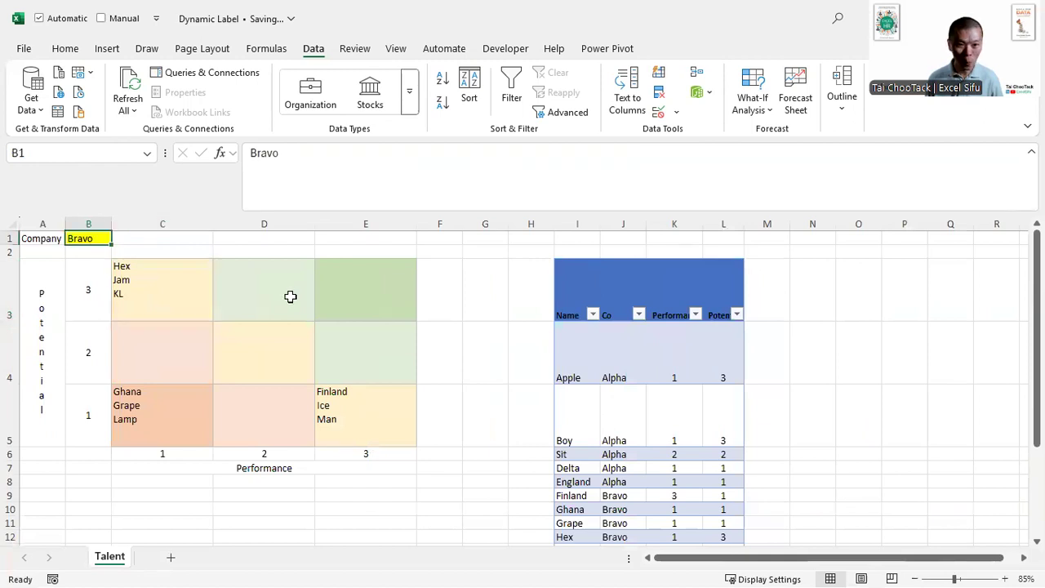
{"action": "left_click", "coordinate": [372, 299]}
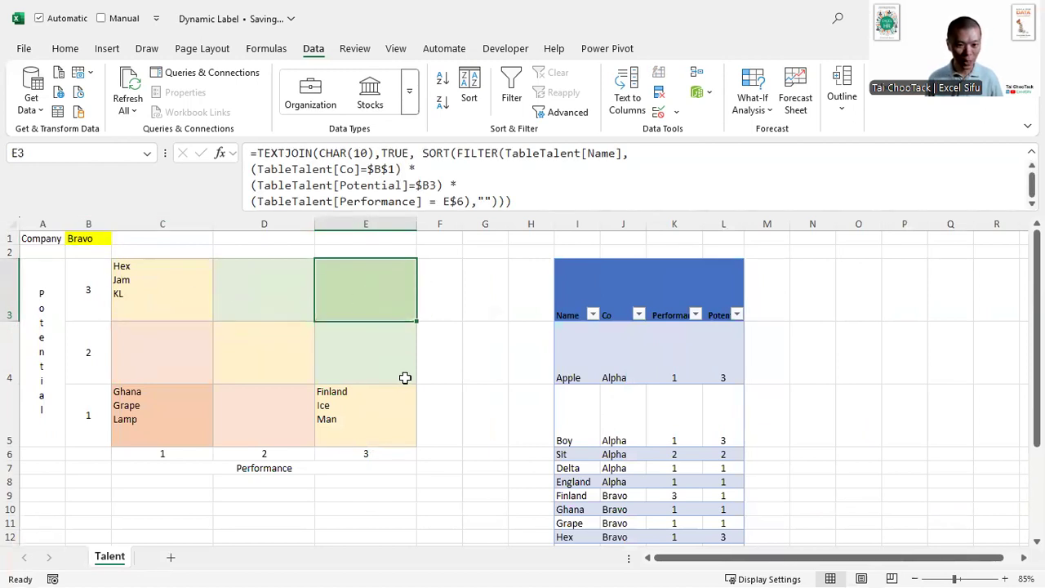
{"action": "scroll", "coordinate": [405, 380], "scroll_direction": "down", "scroll_amount": 2}
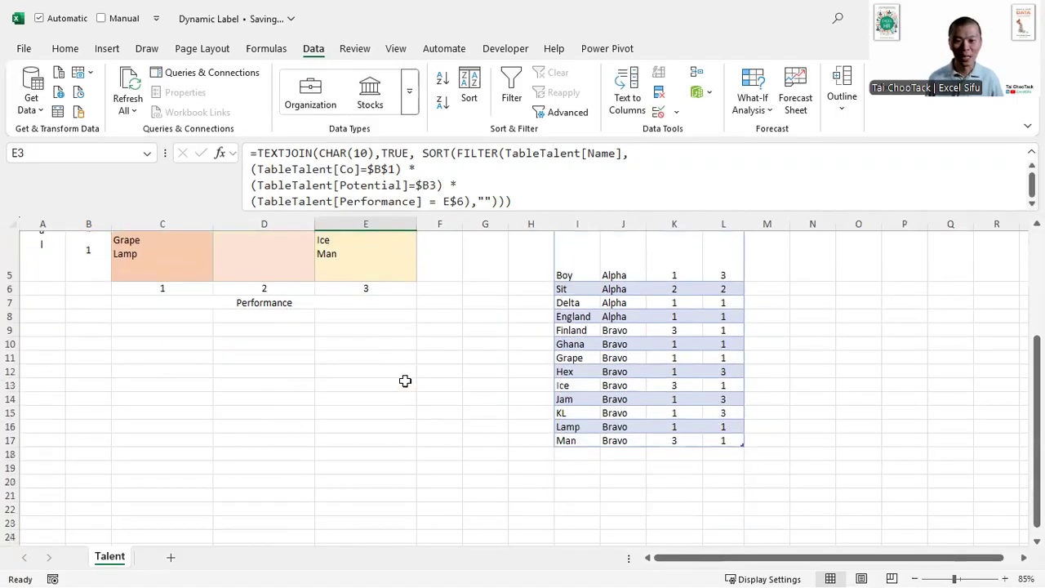
{"action": "left_click", "coordinate": [587, 456]}
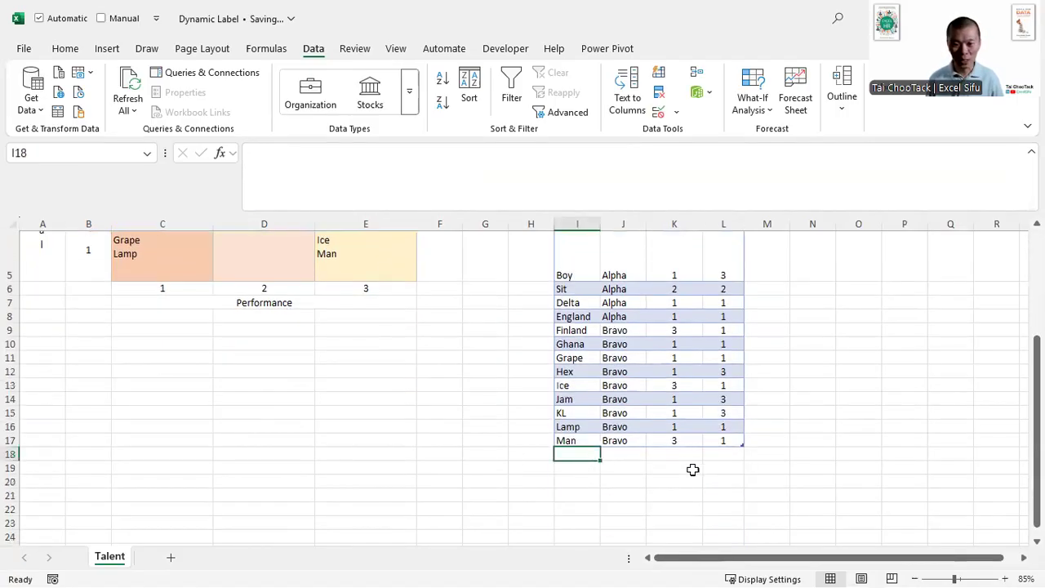
{"action": "left_click", "coordinate": [625, 443]}
{"action": "scroll", "coordinate": [653, 454], "scroll_direction": "up", "scroll_amount": 2}
{"action": "scroll", "coordinate": [653, 454], "scroll_direction": "down", "scroll_amount": 2}
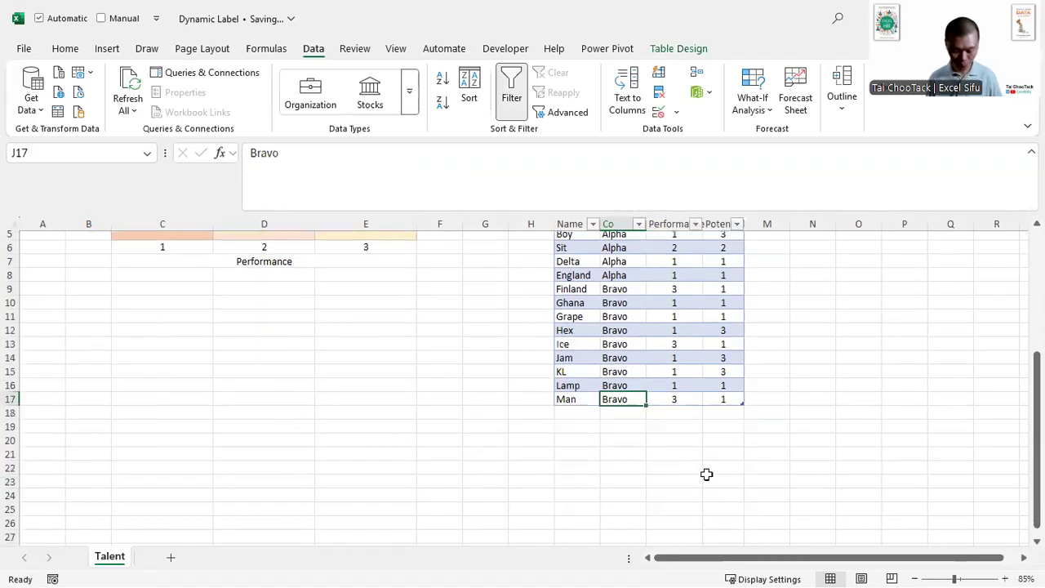
{"action": "key", "text": "Down"}
{"action": "type", "text": "Bravo"}
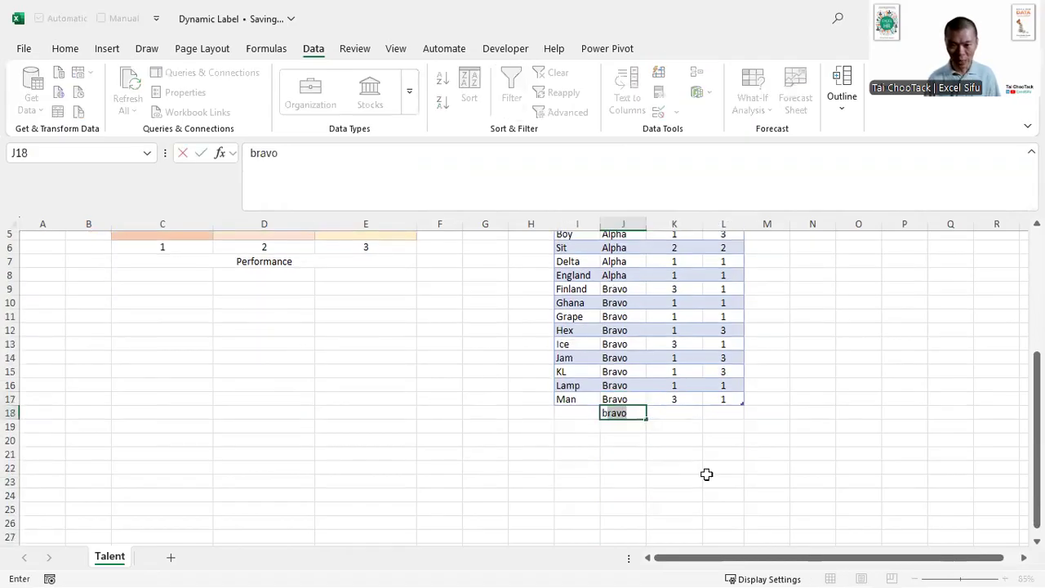
{"action": "key", "text": "Left"}
Complete row 18 of TableTalent with the employee's name, Performance 3 and Potential 3, and check the grid's top performance and potential box
{"action": "scroll", "coordinate": [707, 474], "scroll_direction": "up", "scroll_amount": 2}
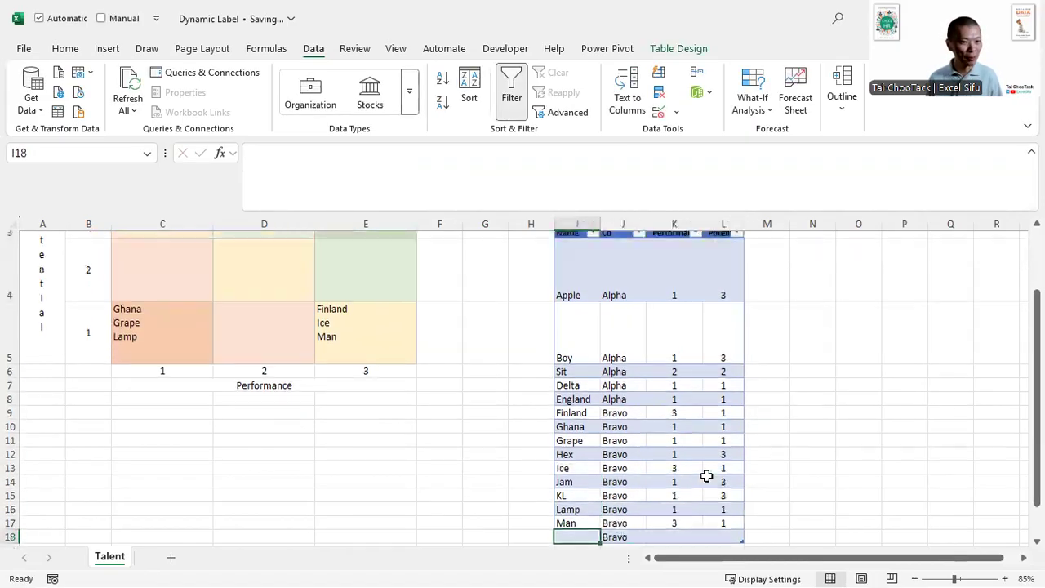
{"action": "scroll", "coordinate": [706, 475], "scroll_direction": "down", "scroll_amount": 3}
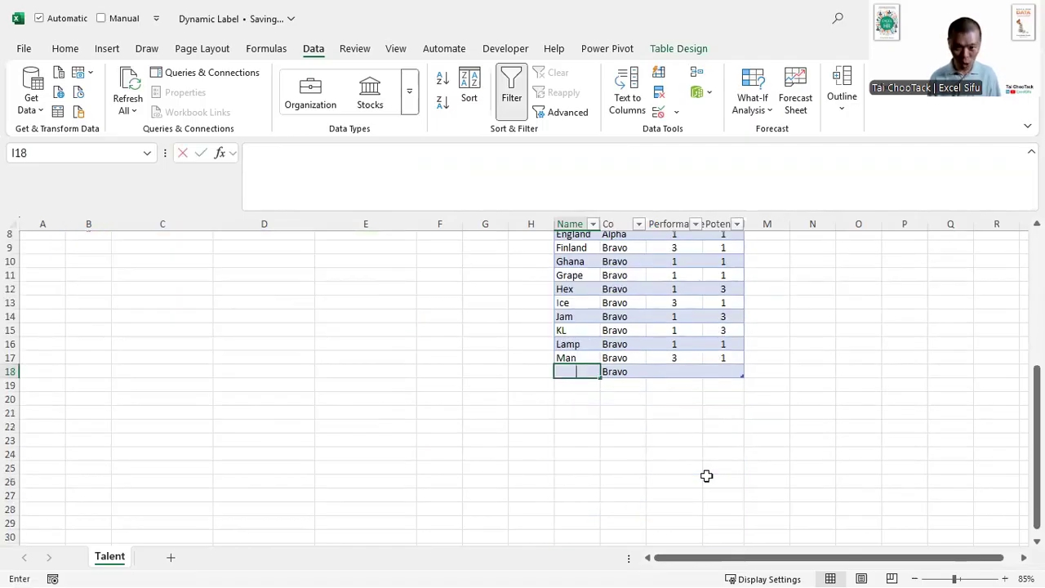
{"action": "type", "text": "Mel"}
{"action": "key", "text": "Tab"}
{"action": "key", "text": "Tab"}
{"action": "type", "text": "3"}
{"action": "key", "text": "Tab"}
{"action": "type", "text": "3"}
{"action": "key", "text": "Left"}
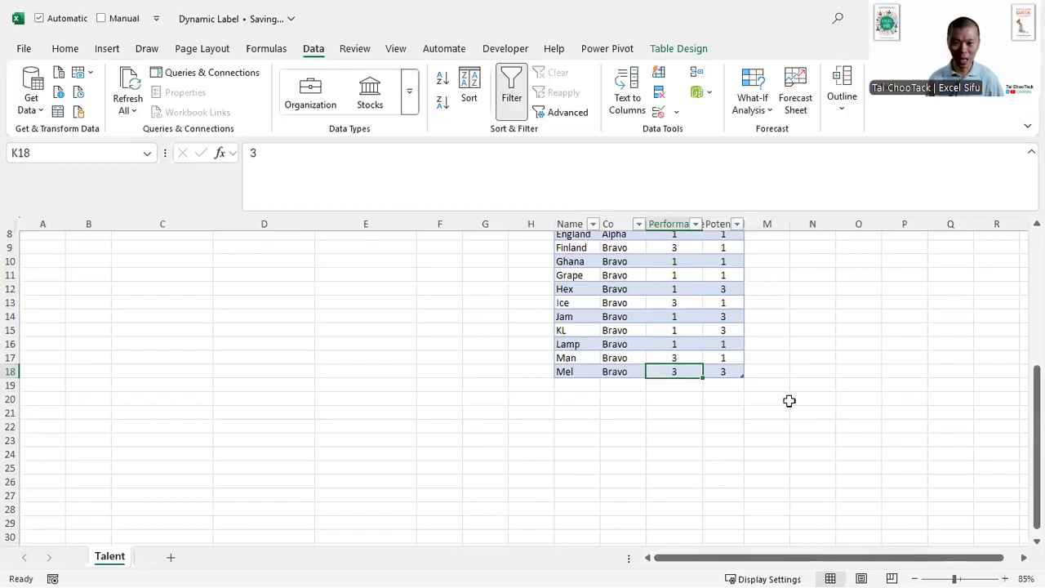
{"action": "scroll", "coordinate": [789, 401], "scroll_direction": "up", "scroll_amount": 3}
{"action": "left_click", "coordinate": [405, 309]}
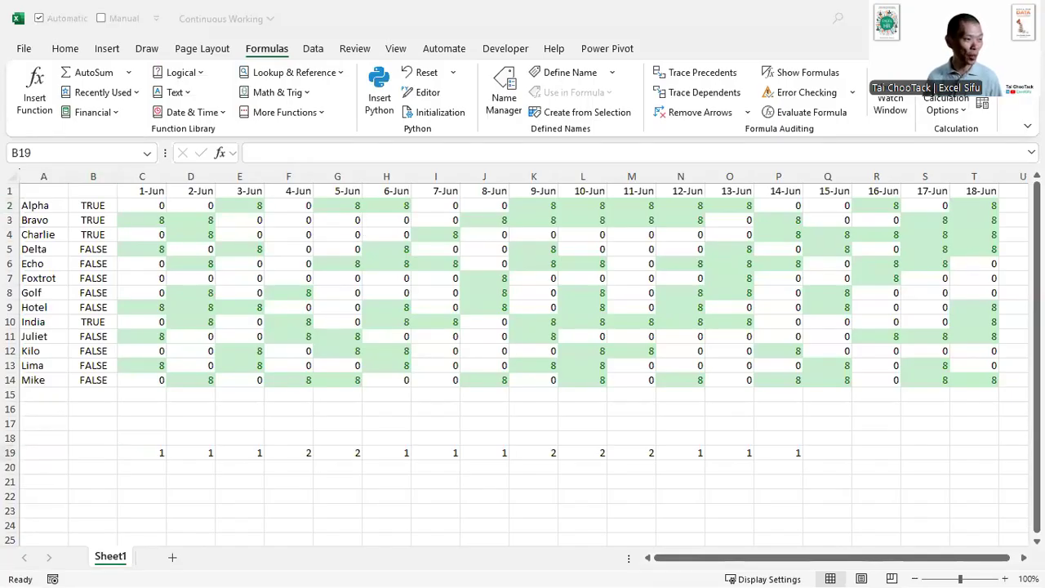
Switch to the Continuous Working workbook and examine the names in column A, the dates in row 1 and the daily values in C2:T14
{"action": "left_click", "coordinate": [268, 299]}
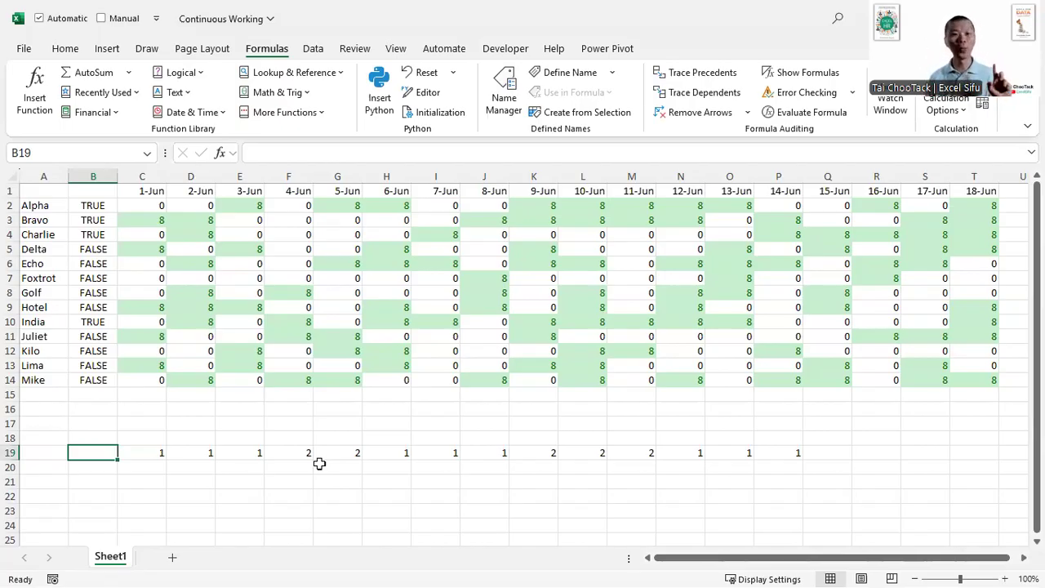
{"action": "left_click_drag", "start_coordinate": [43, 205], "coordinate": [43, 408]}
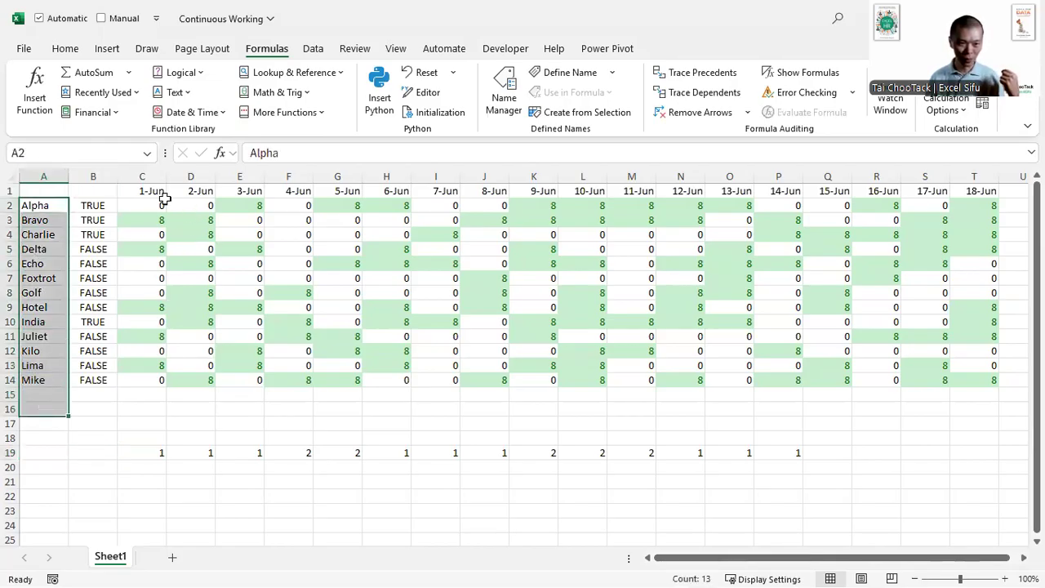
{"action": "left_click_drag", "start_coordinate": [136, 189], "coordinate": [1013, 176]}
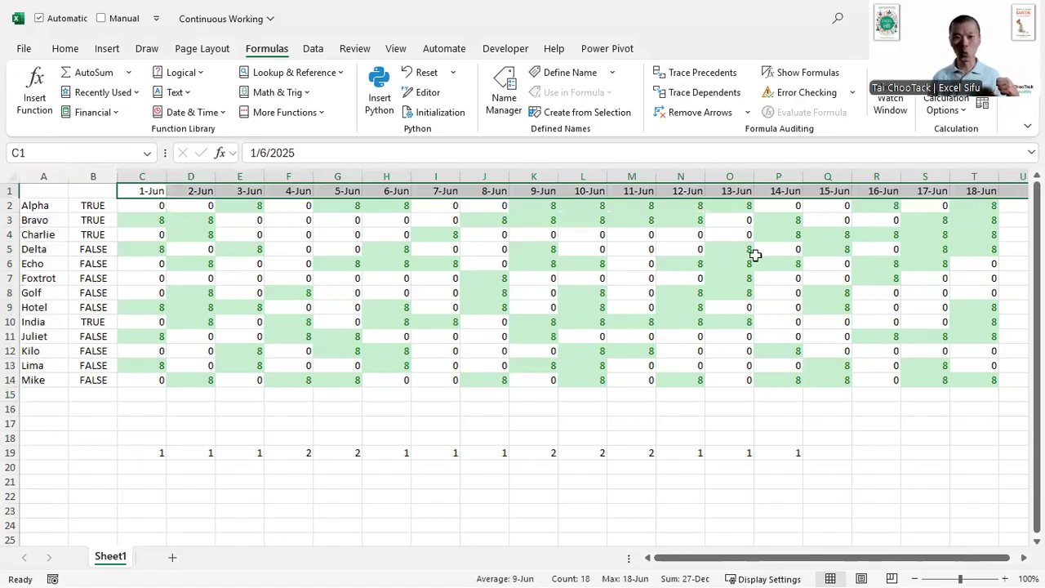
{"action": "left_click_drag", "start_coordinate": [139, 207], "coordinate": [974, 376]}
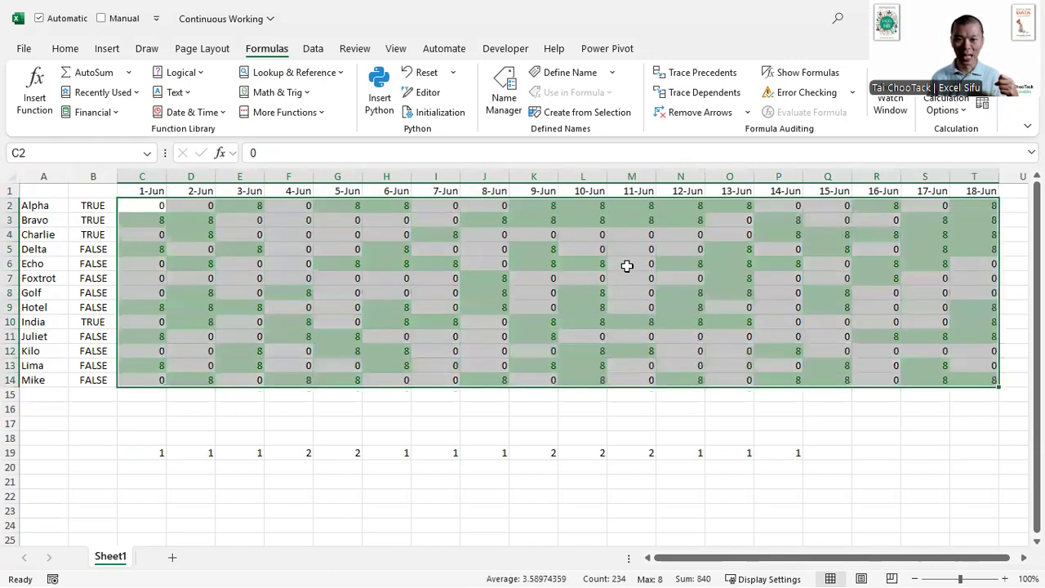
{"action": "left_click", "coordinate": [609, 260]}
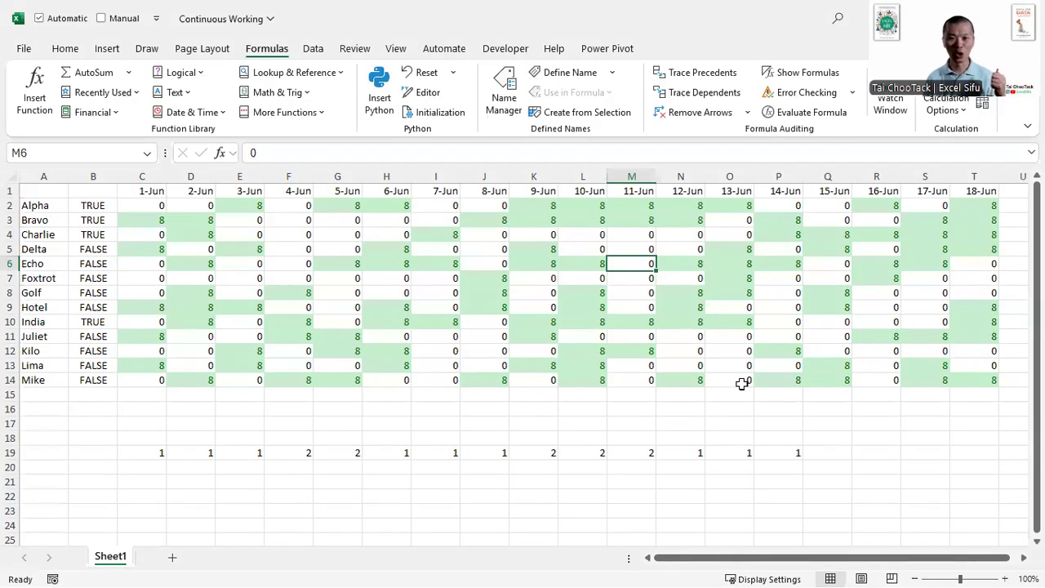
Clear the contents of the whole of row 19
{"action": "left_click", "coordinate": [147, 447]}
{"action": "key", "text": "shift+space"}
{"action": "key", "text": "Delete"}
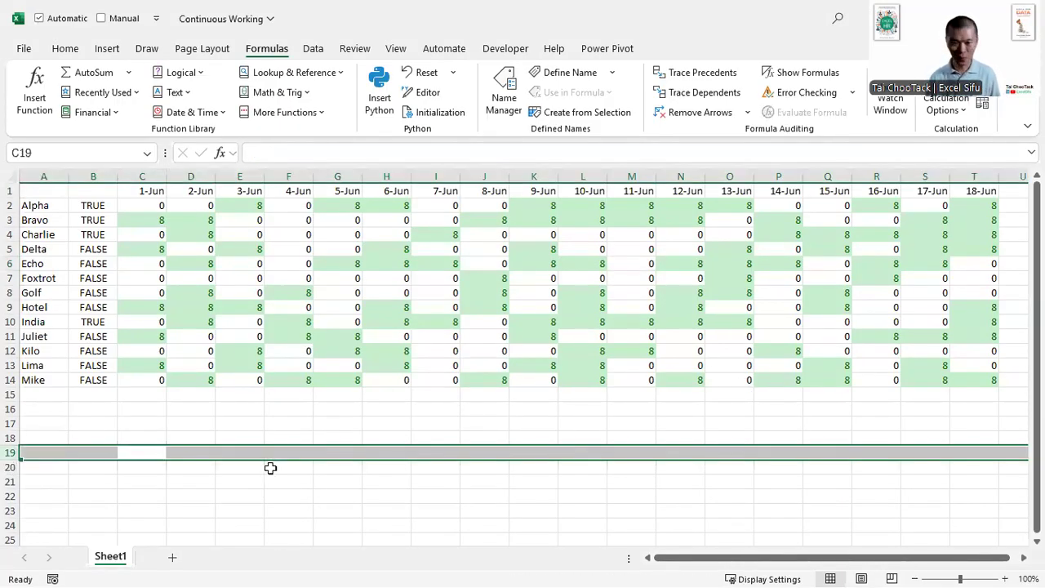
Examine the runs of five consecutive working days in the rows for Alpha, Bravo, Charlie and India
{"action": "left_click", "coordinate": [484, 466]}
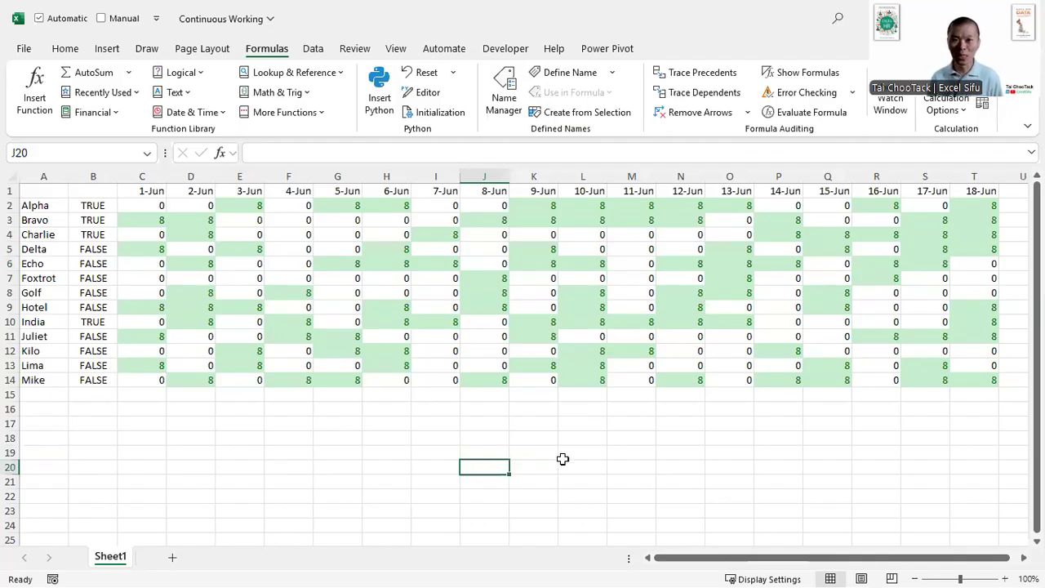
{"action": "key", "text": "ctrl+2"}
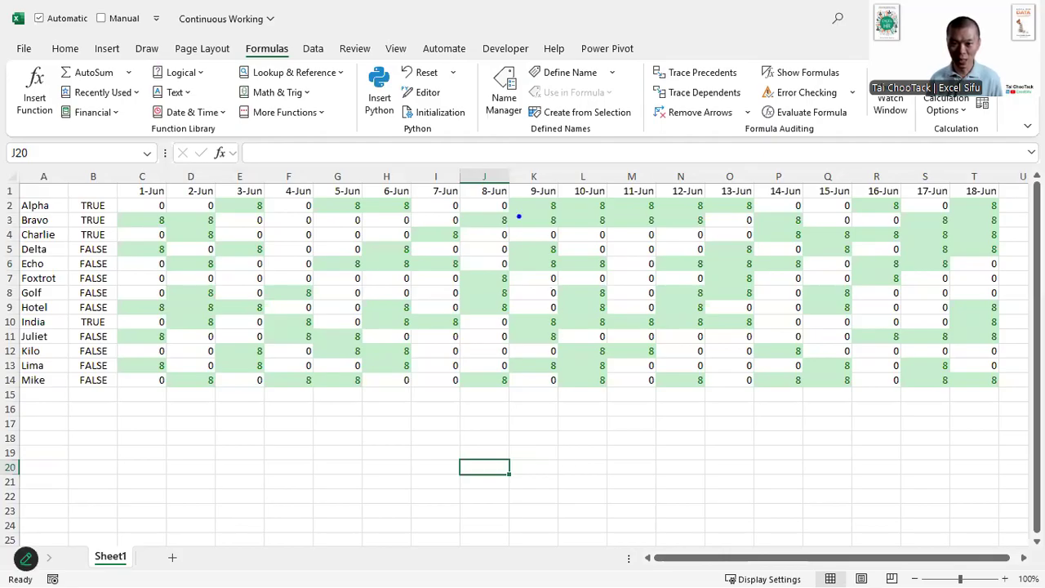
{"action": "mouse_move", "coordinate": [523, 211]}
{"action": "left_mouse_down"}
{"action": "mouse_move", "coordinate": [648, 220]}
{"action": "mouse_move", "coordinate": [743, 208]}
{"action": "left_mouse_up"}
{"action": "left_click_drag", "start_coordinate": [681, 222], "coordinate": [470, 221]}
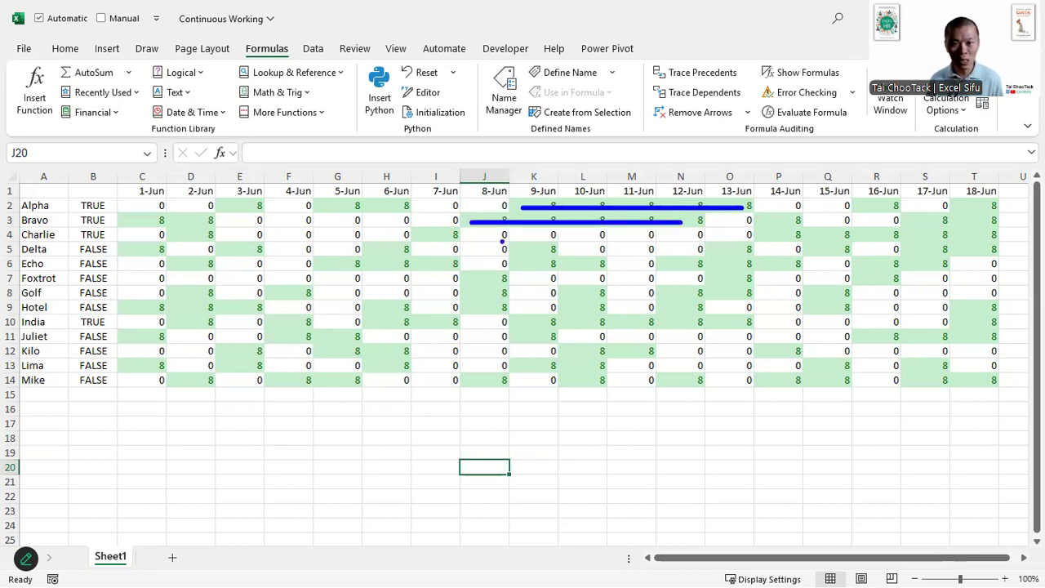
{"action": "left_click_drag", "start_coordinate": [777, 239], "coordinate": [989, 237]}
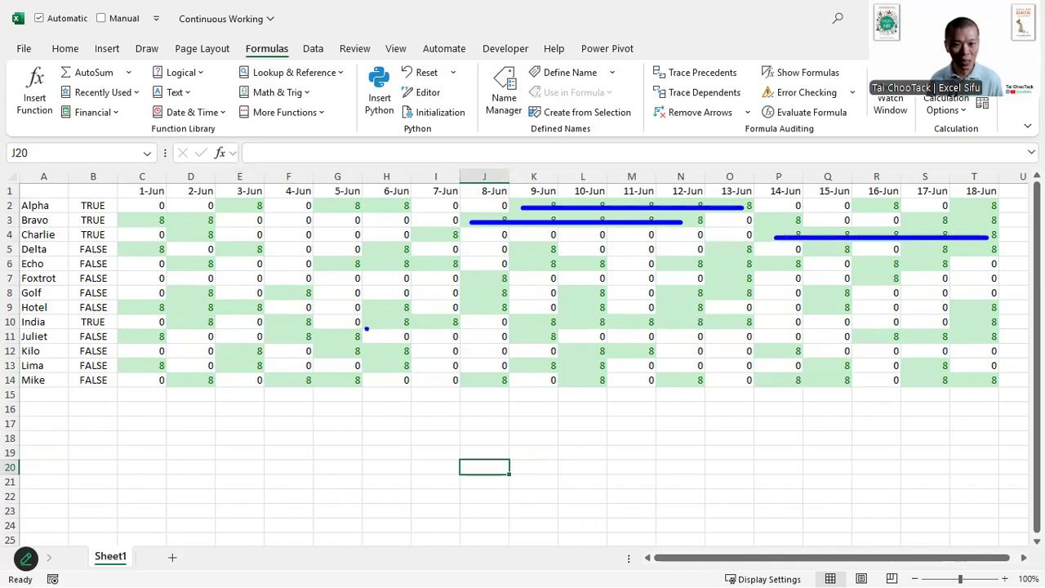
{"action": "left_click_drag", "start_coordinate": [536, 317], "coordinate": [738, 315]}
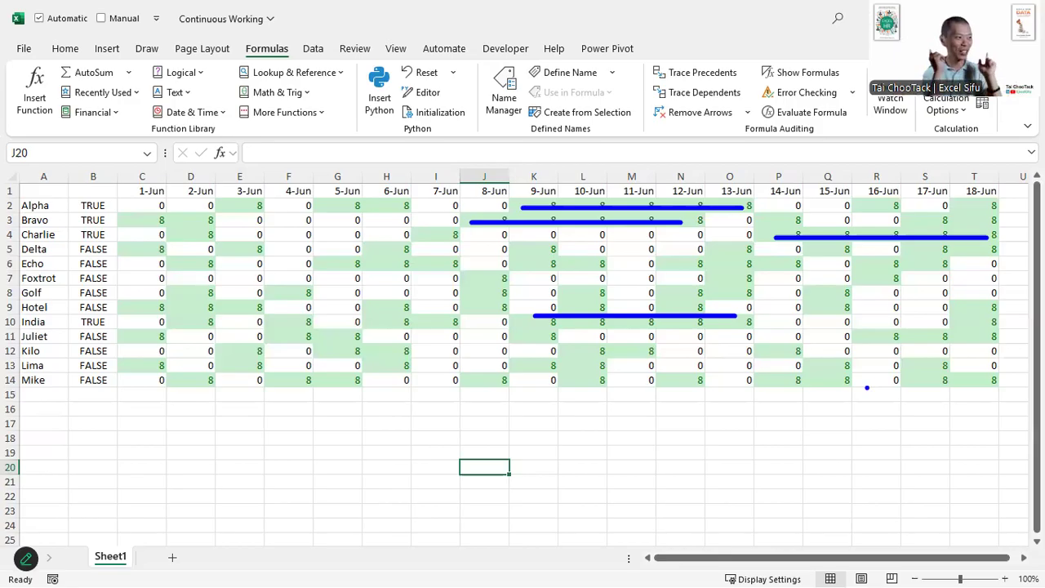
{"action": "key", "text": "Escape"}
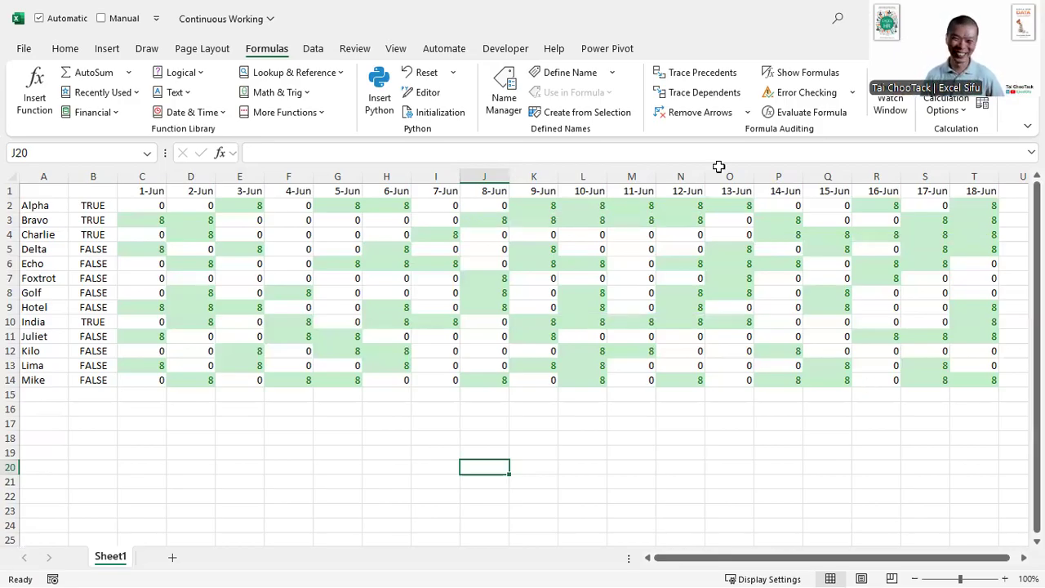
Open the formula in B2 and examine its two IF tests on C2:AB2 and the COLUMN numbers they return
{"action": "left_click", "coordinate": [95, 205]}
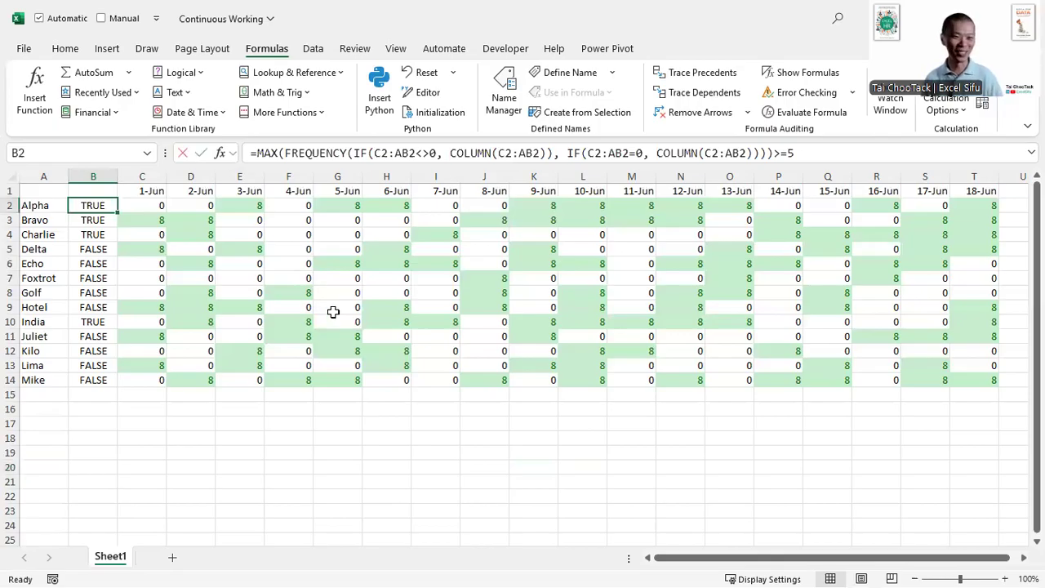
{"action": "key", "text": "ctrl+shift+Right"}
{"action": "key", "text": "F2"}
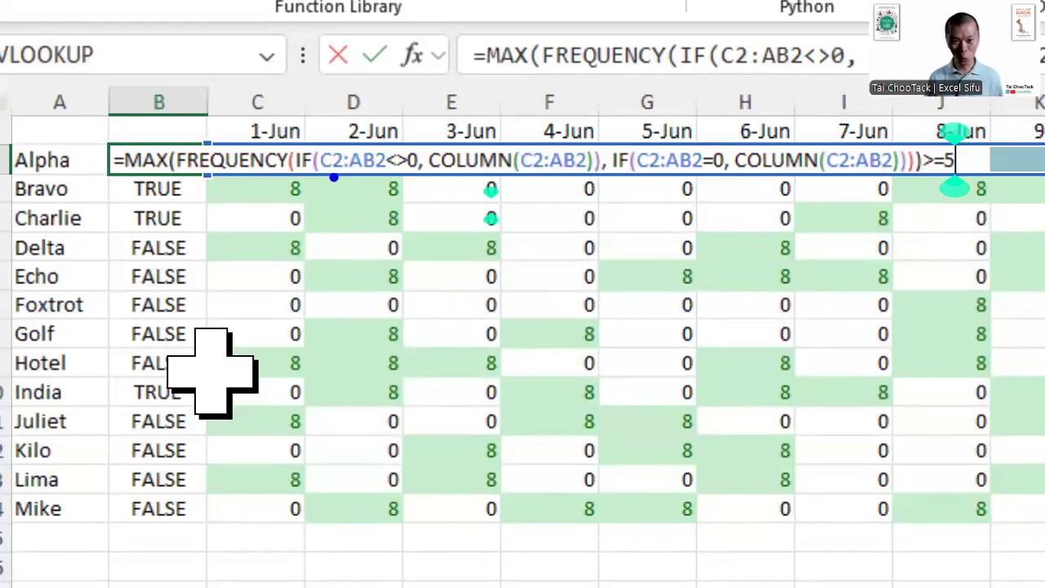
{"action": "left_click_drag", "start_coordinate": [327, 172], "coordinate": [413, 172]}
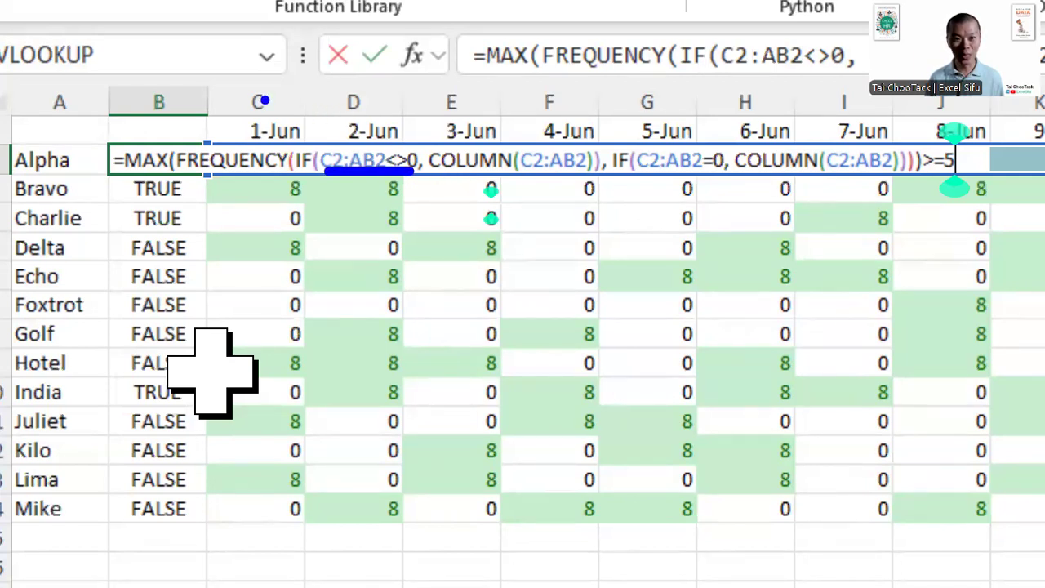
{"action": "left_click_drag", "start_coordinate": [462, 181], "coordinate": [570, 181]}
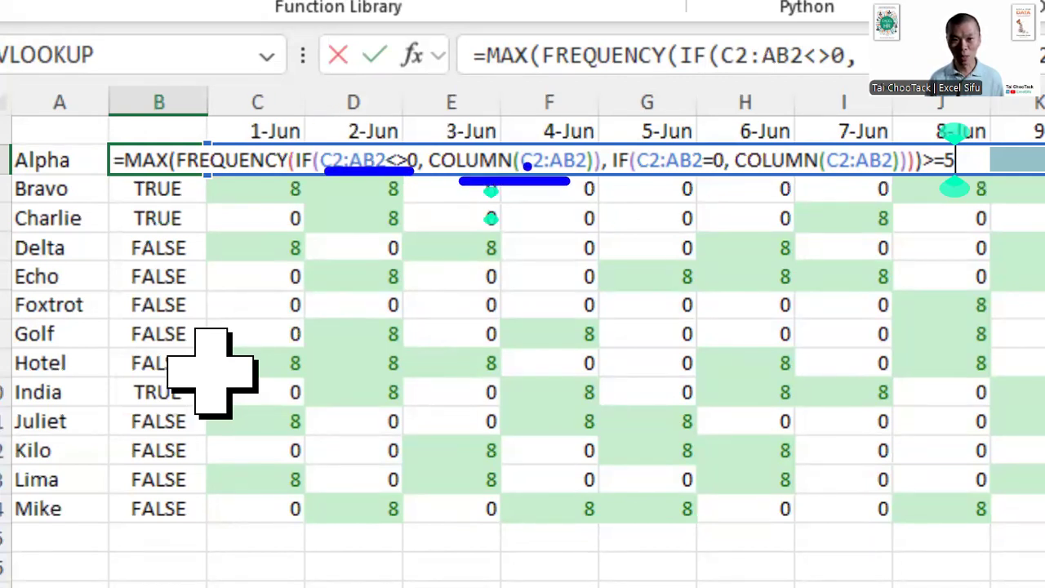
{"action": "left_click_drag", "start_coordinate": [47, 106], "coordinate": [51, 75]}
{"action": "mouse_move", "coordinate": [127, 76]}
{"action": "left_mouse_down"}
{"action": "mouse_move", "coordinate": [171, 72]}
{"action": "mouse_move", "coordinate": [175, 104]}
{"action": "left_mouse_up"}
{"action": "mouse_move", "coordinate": [230, 80]}
{"action": "left_mouse_down"}
{"action": "mouse_move", "coordinate": [260, 67]}
{"action": "mouse_move", "coordinate": [209, 103]}
{"action": "left_mouse_up"}
{"action": "mouse_move", "coordinate": [359, 64]}
{"action": "left_mouse_down"}
{"action": "mouse_move", "coordinate": [342, 85]}
{"action": "mouse_move", "coordinate": [380, 83]}
{"action": "mouse_move", "coordinate": [364, 119]}
{"action": "left_mouse_up"}
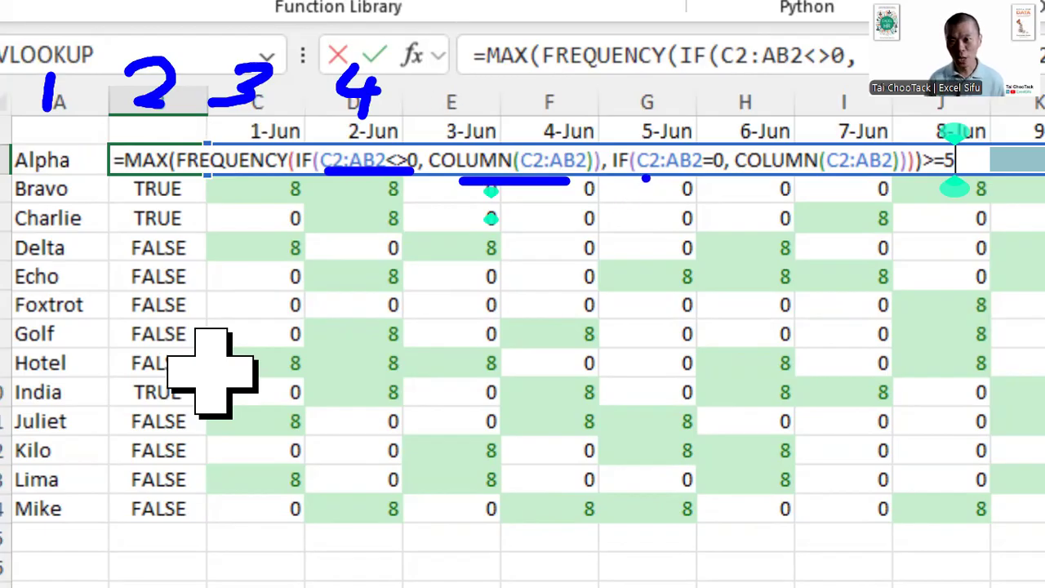
{"action": "left_click_drag", "start_coordinate": [642, 176], "coordinate": [712, 177]}
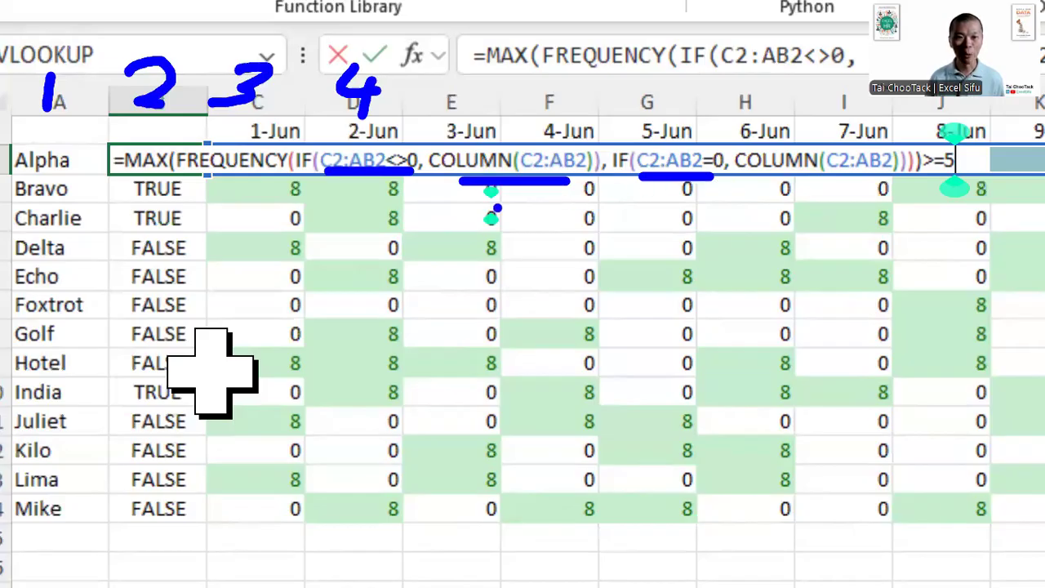
Examine how FREQUENCY, MAX and the >=5 comparison work together in the B2 formula, and close it unchanged
{"action": "left_click_drag", "start_coordinate": [183, 182], "coordinate": [269, 180]}
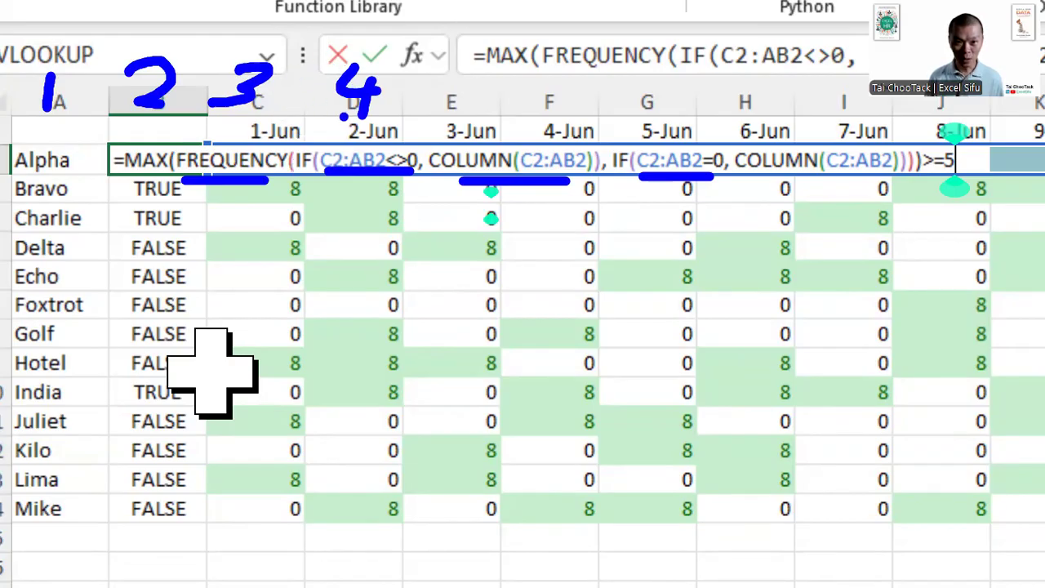
{"action": "left_click_drag", "start_coordinate": [320, 46], "coordinate": [392, 123]}
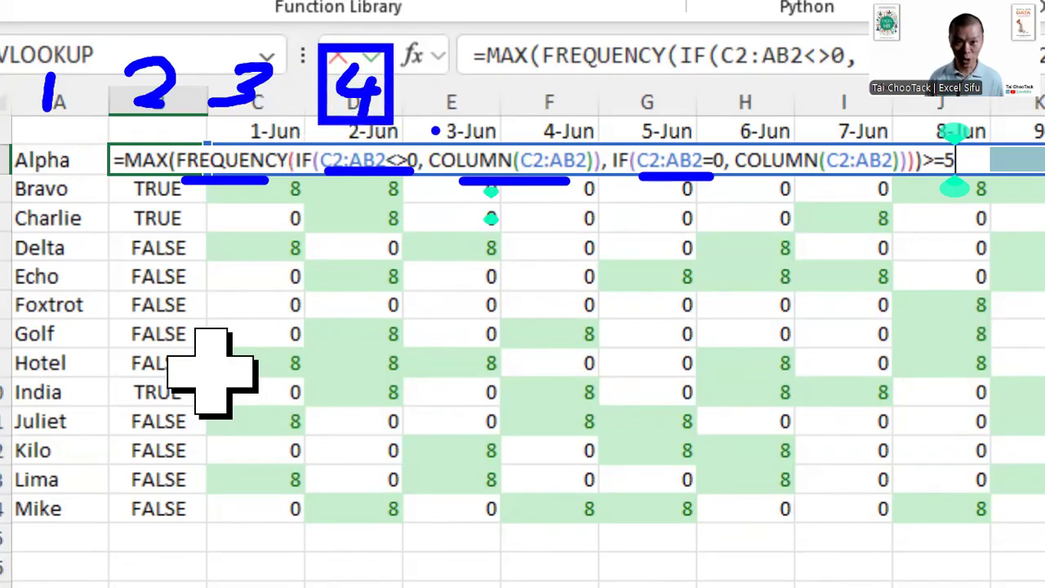
{"action": "key", "text": "ctrl+z"}
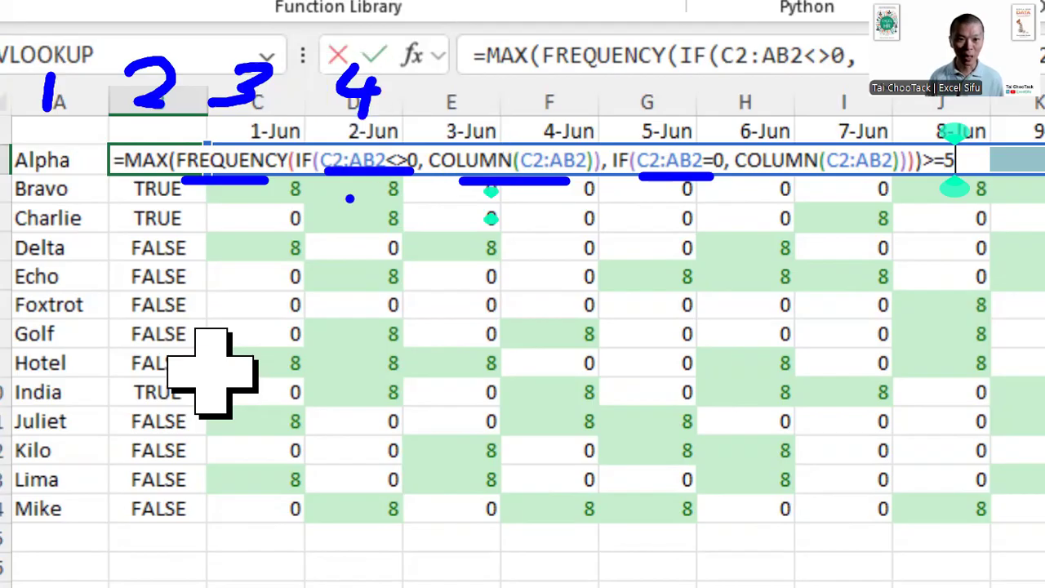
{"action": "left_click_drag", "start_coordinate": [131, 186], "coordinate": [167, 183]}
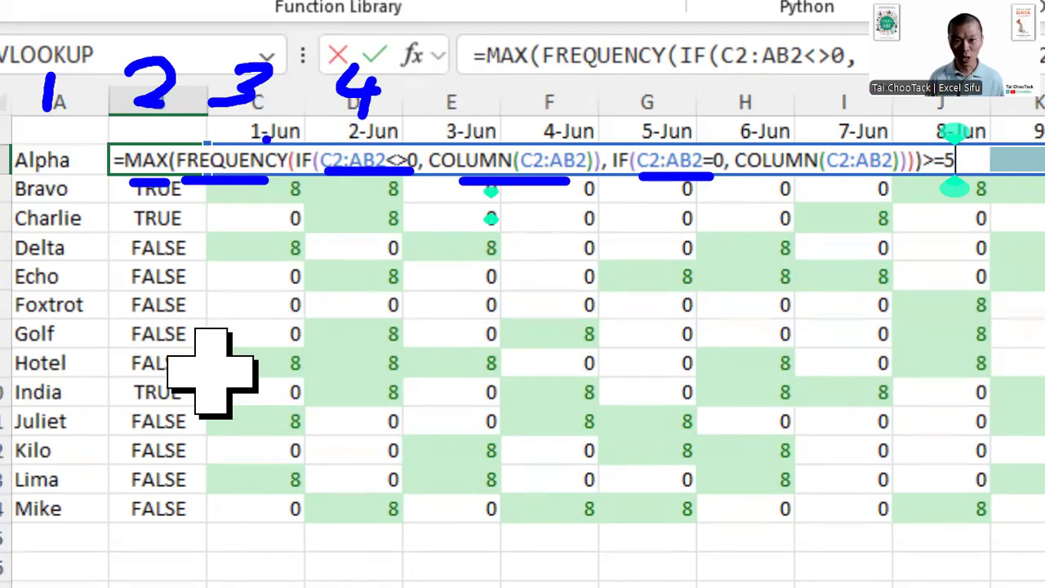
{"action": "mouse_move", "coordinate": [298, 49]}
{"action": "left_mouse_down"}
{"action": "mouse_move", "coordinate": [329, 88]}
{"action": "mouse_move", "coordinate": [401, 134]}
{"action": "left_mouse_up"}
{"action": "left_click_drag", "start_coordinate": [908, 117], "coordinate": [972, 196]}
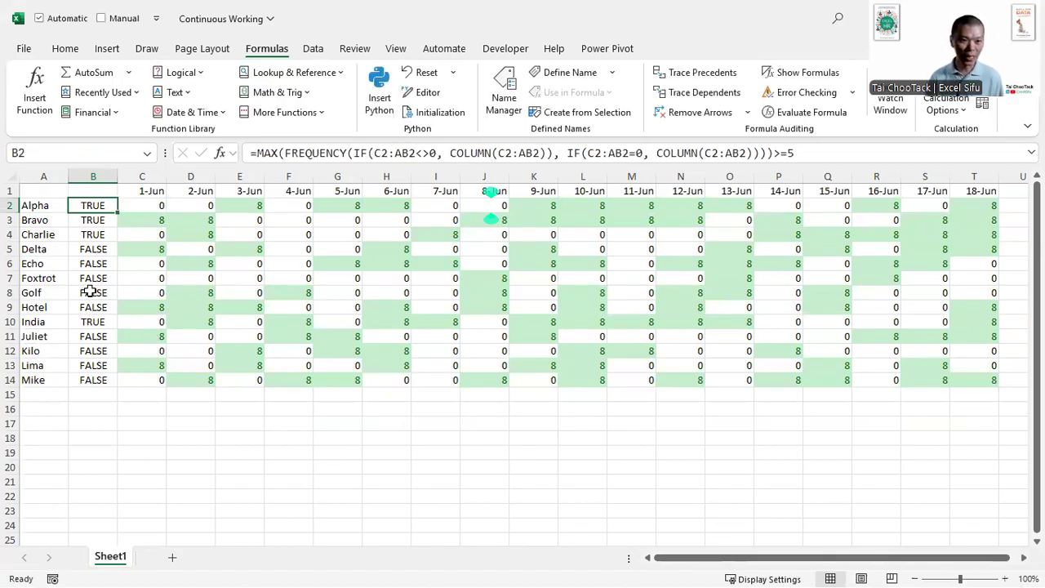
Enter the column headings Staff in A1 and Over OT in B1
{"action": "key", "text": "Up"}
{"action": "key", "text": "Left"}
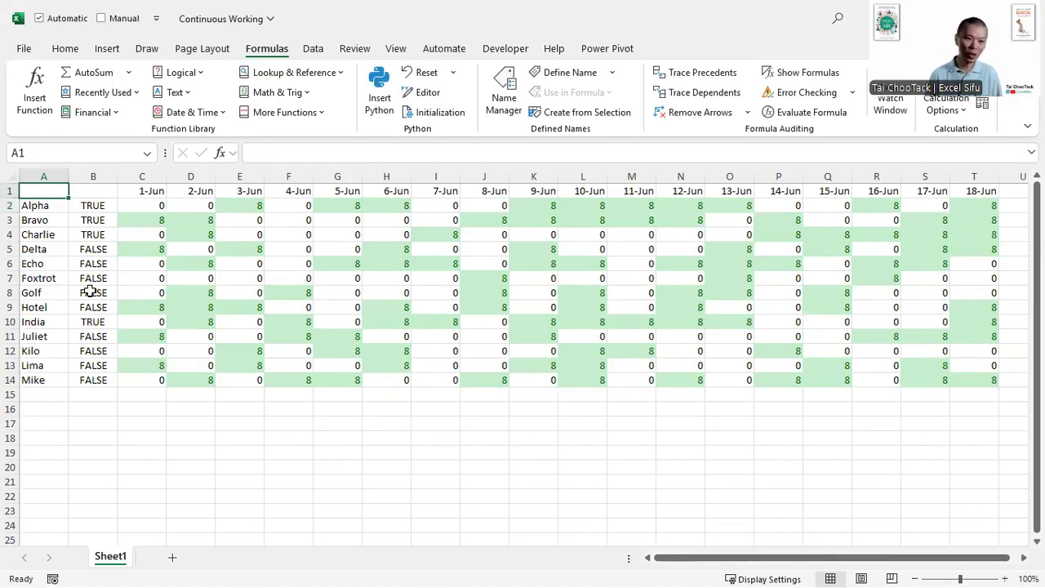
{"action": "type", "text": "Staff"}
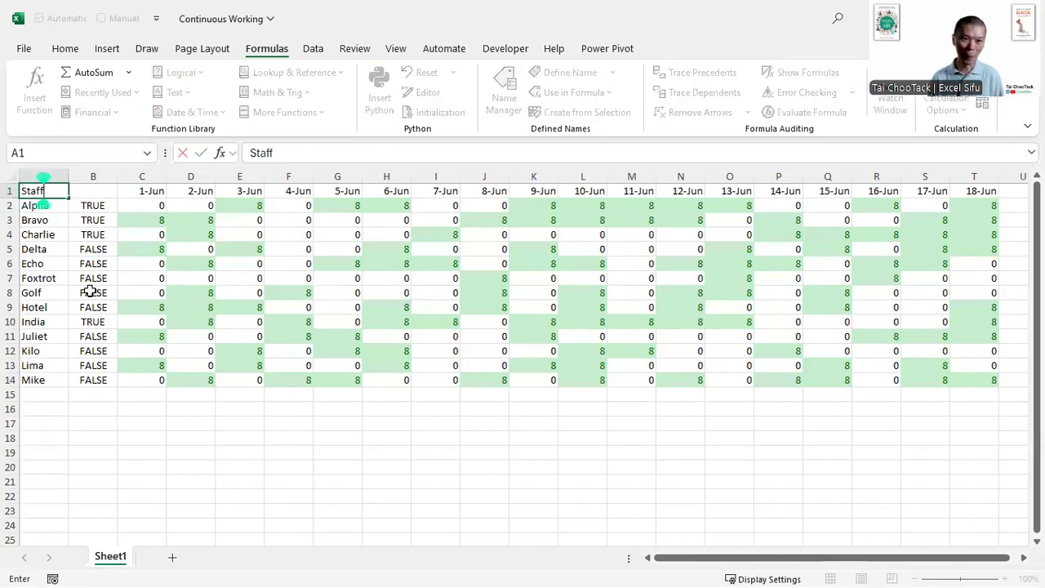
{"action": "key", "text": "Tab"}
{"action": "type", "text": "Over OT"}
{"action": "key", "text": "Return"}
{"action": "key", "text": "Up"}
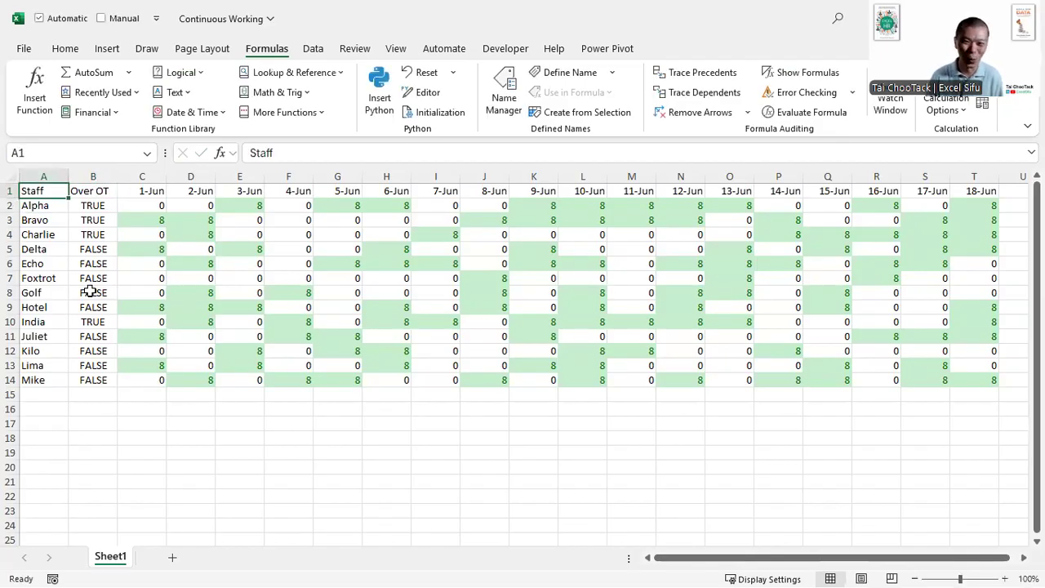
Make the whole heading row bold, from A1 across all the date columns
{"action": "key", "text": "ctrl+shift+Right"}
{"action": "key", "text": "ctrl+b"}
{"action": "key", "text": "Down"}
{"action": "key", "text": "Right"}
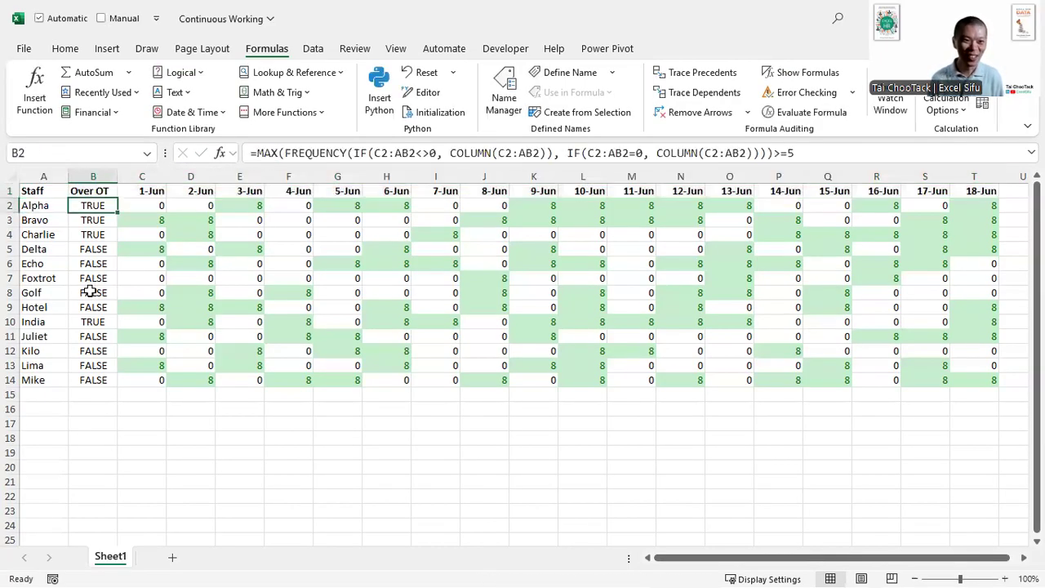
{"action": "scroll", "coordinate": [211, 309], "scroll_direction": "up", "scroll_amount": 2}
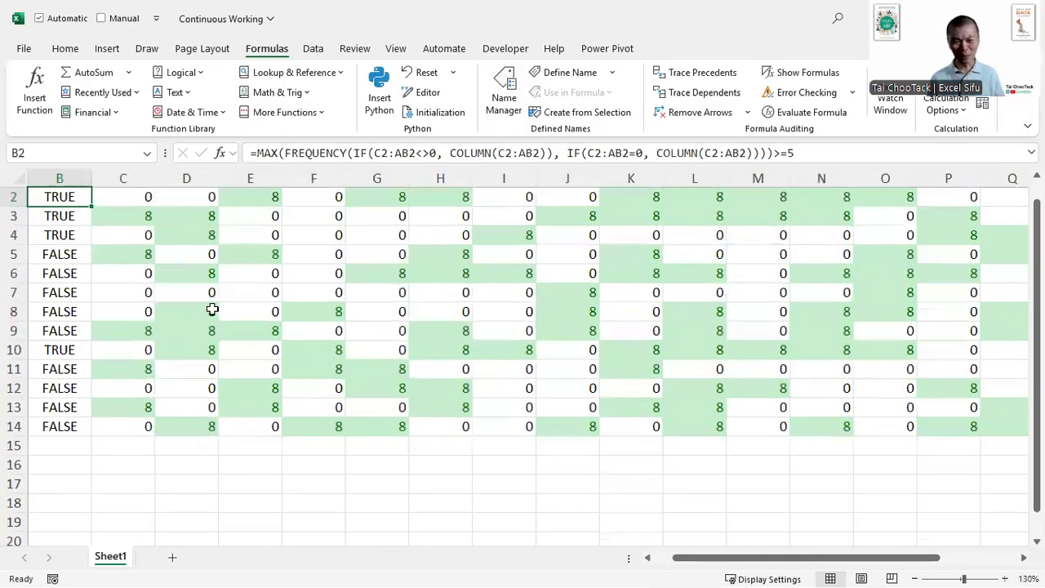
{"action": "scroll", "coordinate": [212, 310], "scroll_direction": "left", "scroll_amount": 2}
{"action": "scroll", "coordinate": [212, 309], "scroll_direction": "up", "scroll_amount": 1}
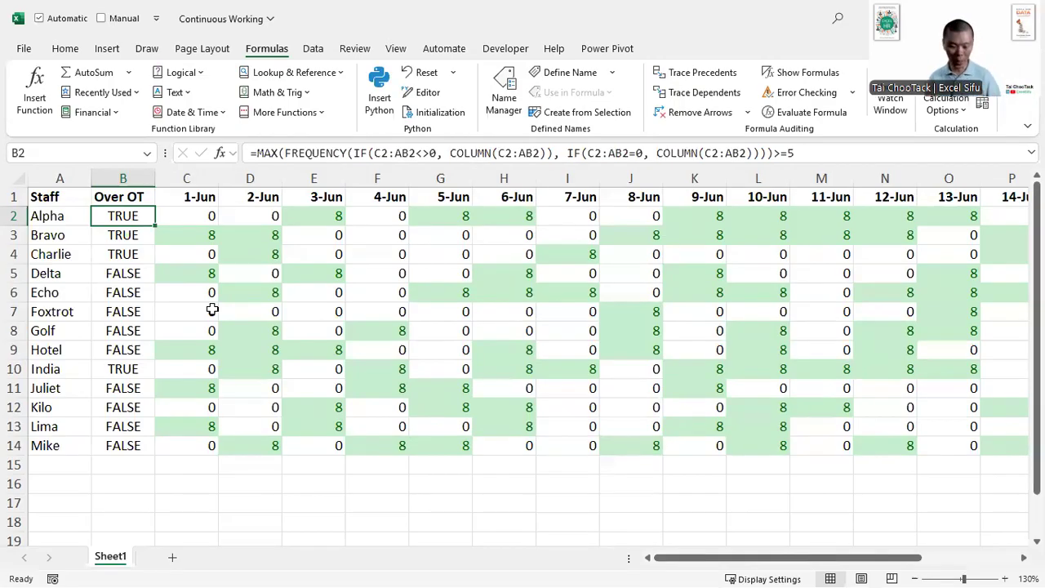
{"action": "key", "text": "F2"}
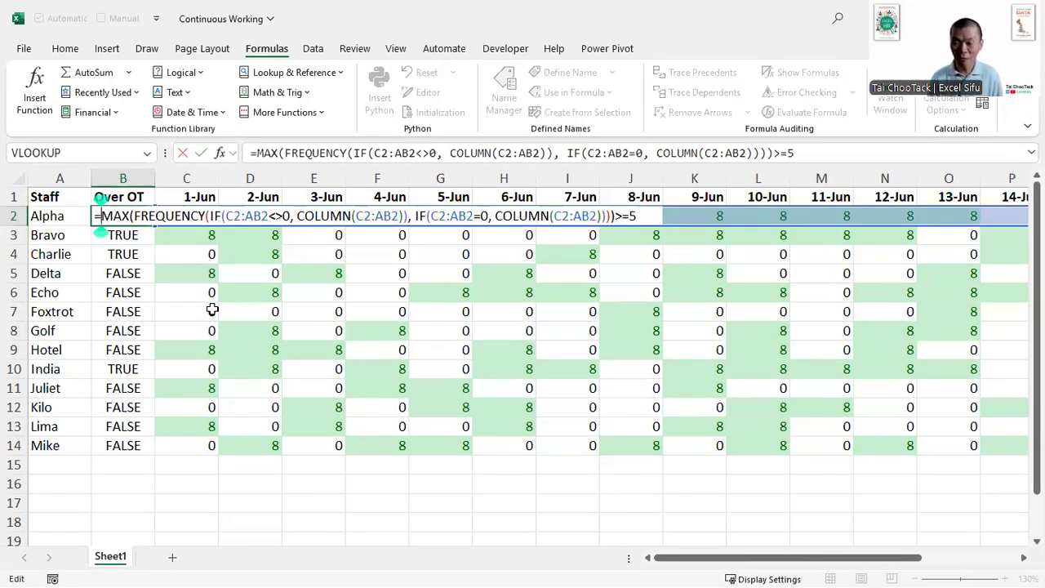
{"action": "key", "text": "Tab"}
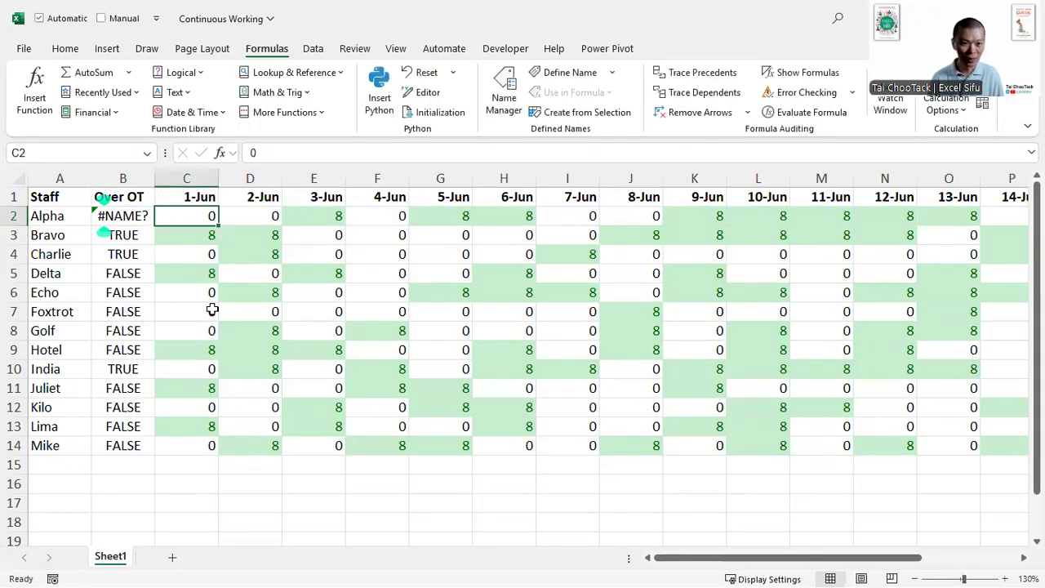
{"action": "key", "text": "shift+Tab"}
{"action": "key", "text": "ctrl+z"}
Wrap the B2 formula in an IF function, using the existing MAX(FREQUENCY(...))>=5 comparison as its logical test
{"action": "key", "text": "F2"}
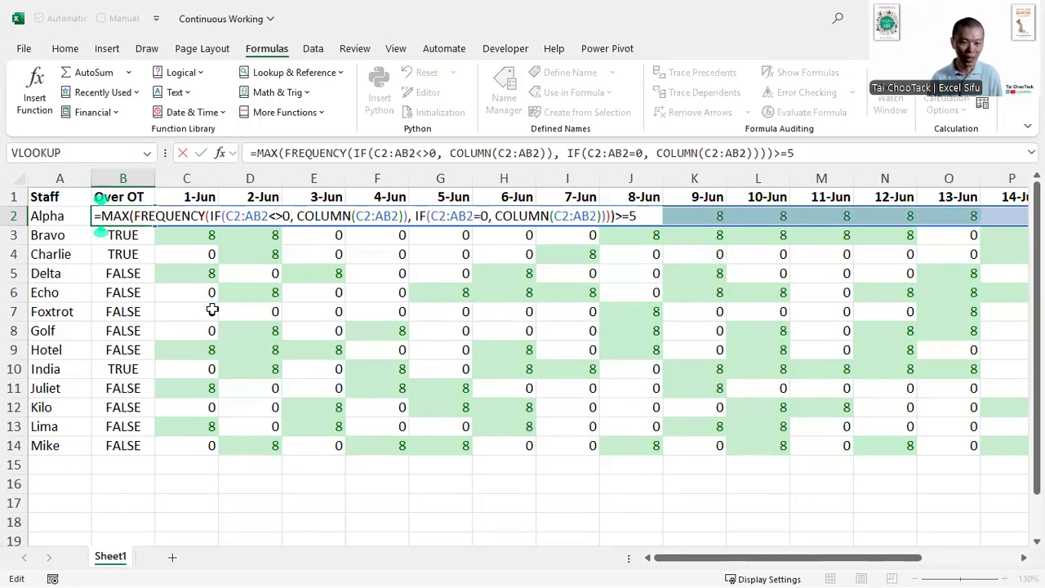
{"action": "key", "text": "Home"}
{"action": "key", "text": "Right"}
{"action": "type", "text": "IF("}
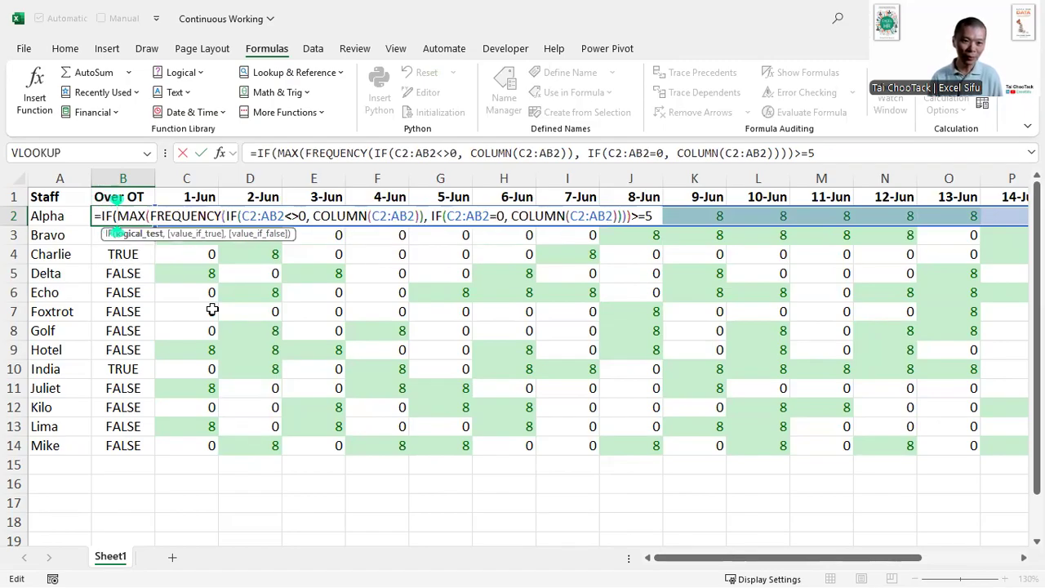
{"action": "key", "text": "End"}
{"action": "type", "text": ","}
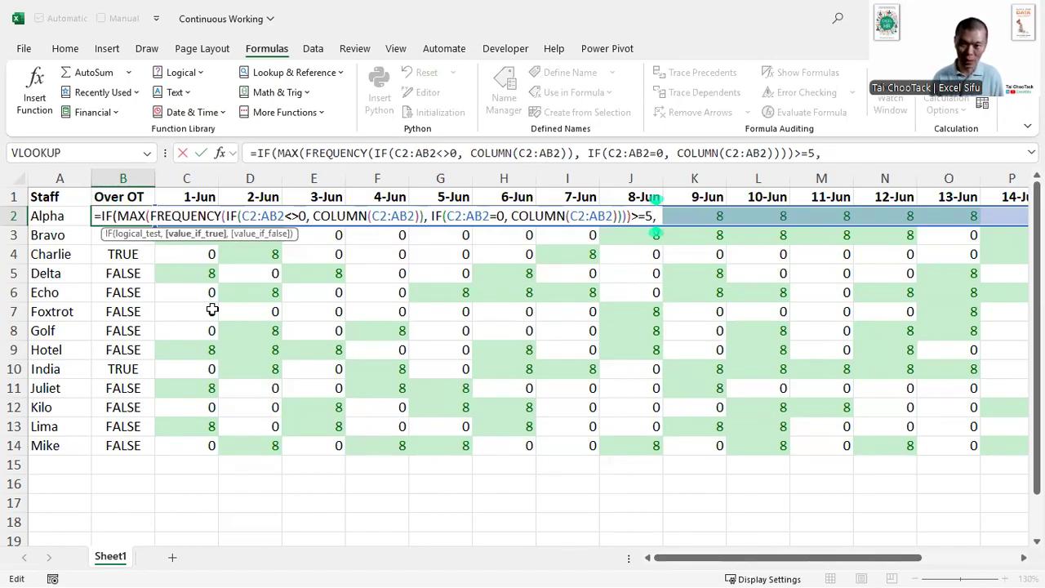
Complete the IF in B2 with the grinning sweat-drop emoji as the true result and empty text as the false result
{"action": "type", "text": "\""}
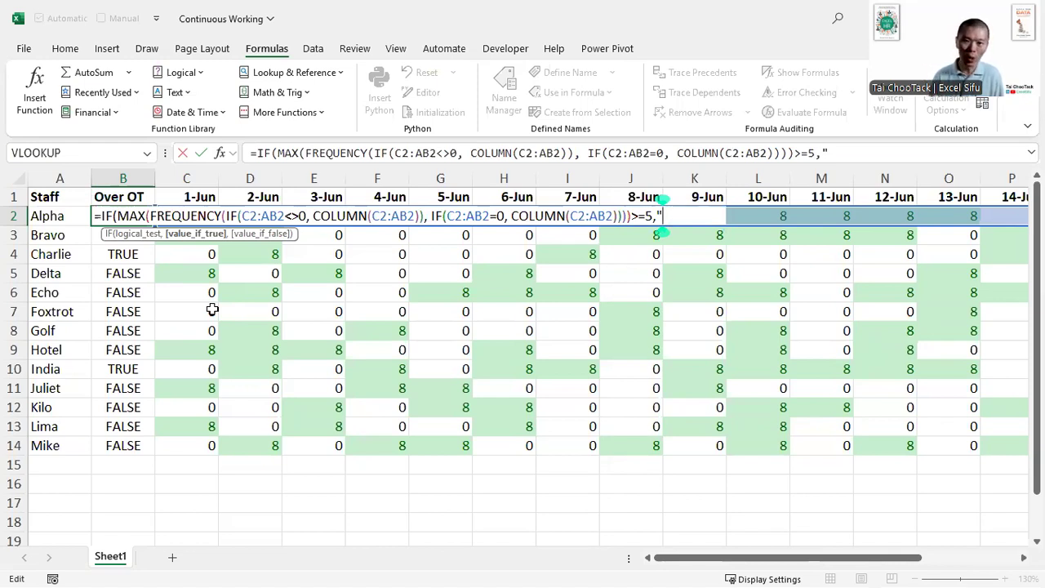
{"action": "key", "text": "super+period"}
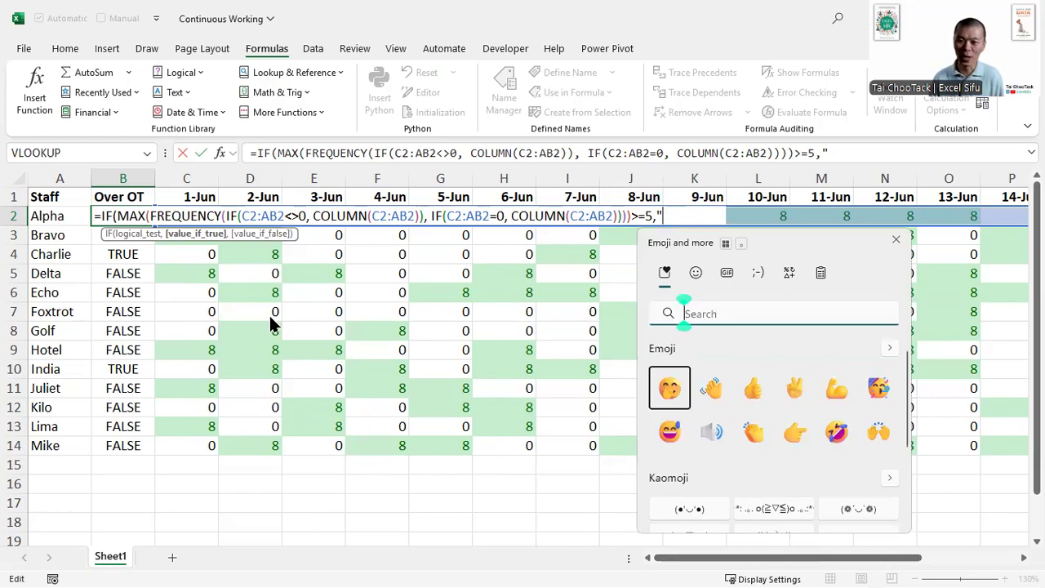
{"action": "left_click", "coordinate": [669, 433]}
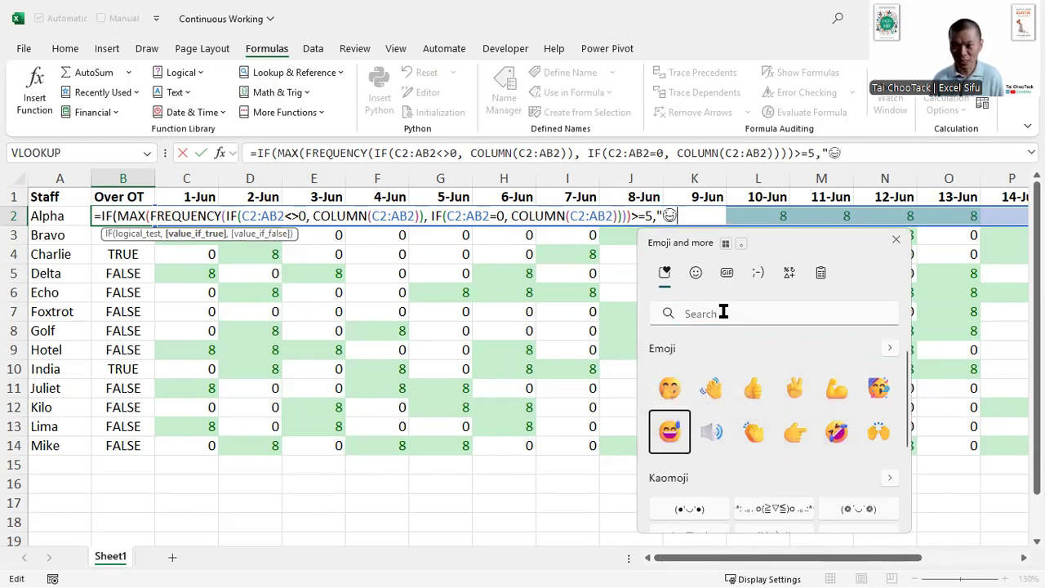
{"action": "key", "text": "Escape"}
{"action": "type", "text": "\""}
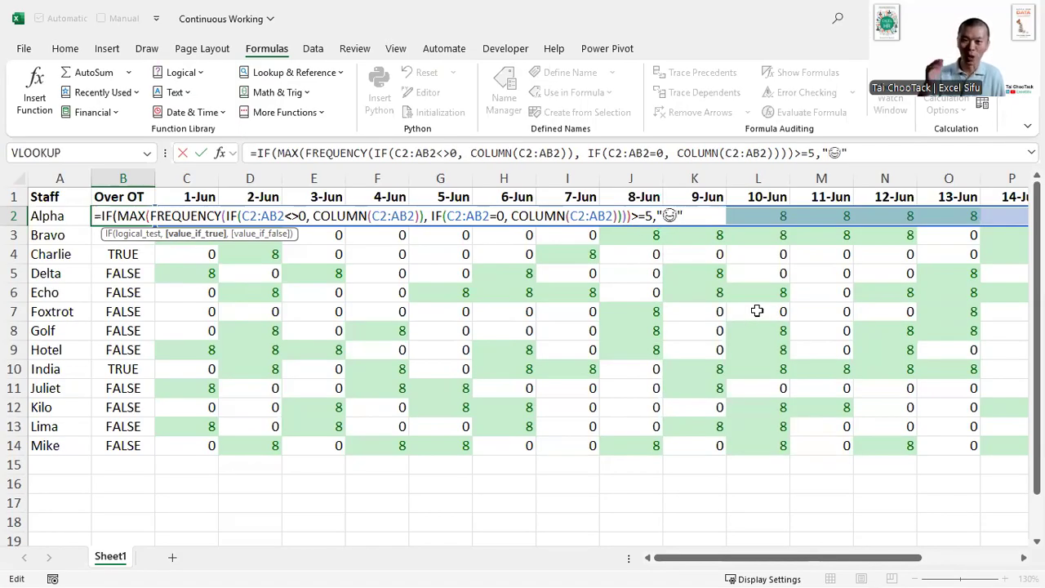
{"action": "type", "text": ","}
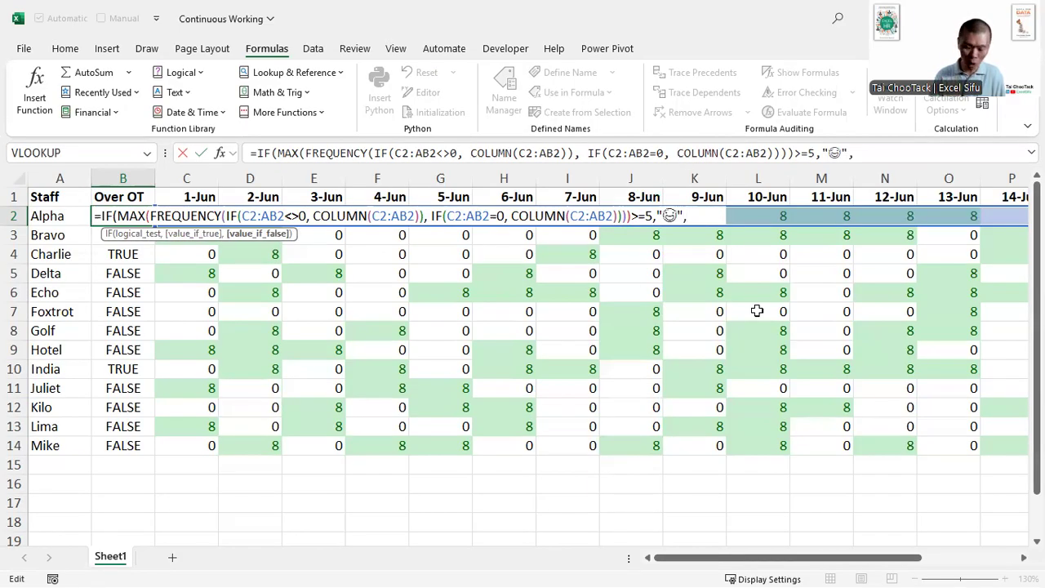
{"action": "type", "text": "\"\""}
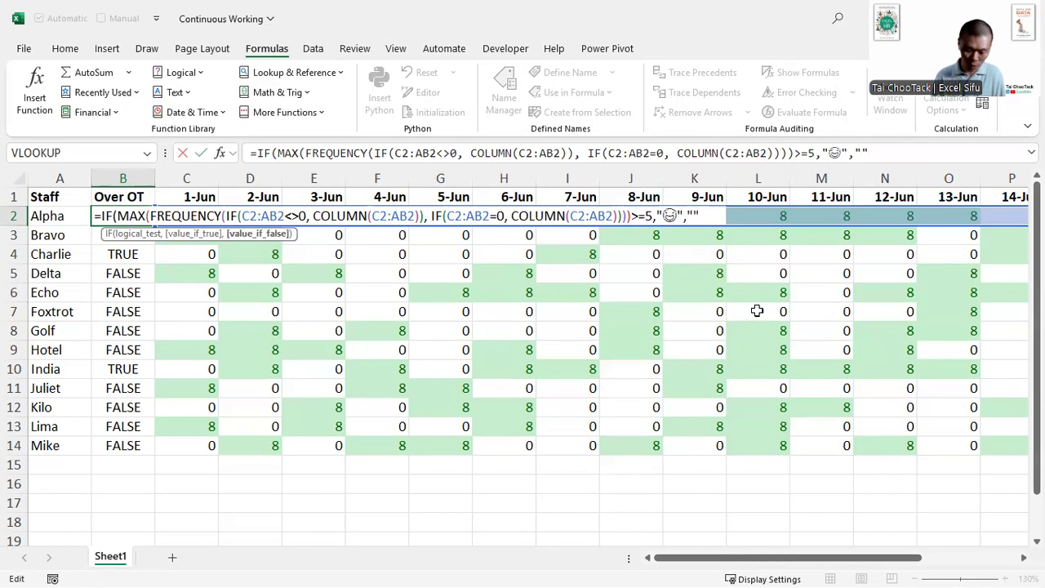
{"action": "type", "text": ")"}
{"action": "key", "text": "ctrl+Return"}
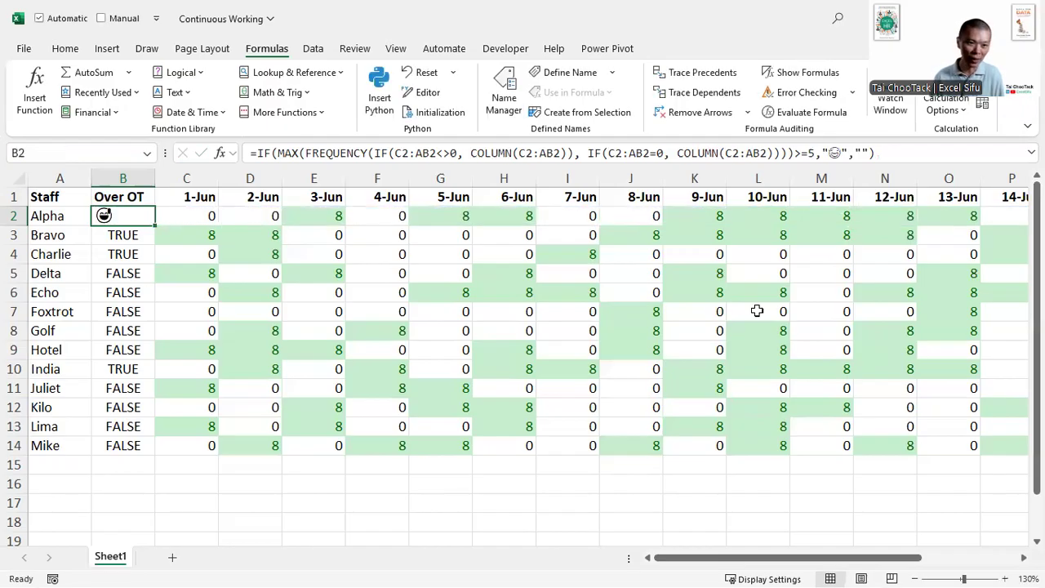
Fill the B2 formula down to B14 and centre the Over OT results horizontally
{"action": "key", "text": "ctrl+shift+Down"}
{"action": "key", "text": "ctrl+d"}
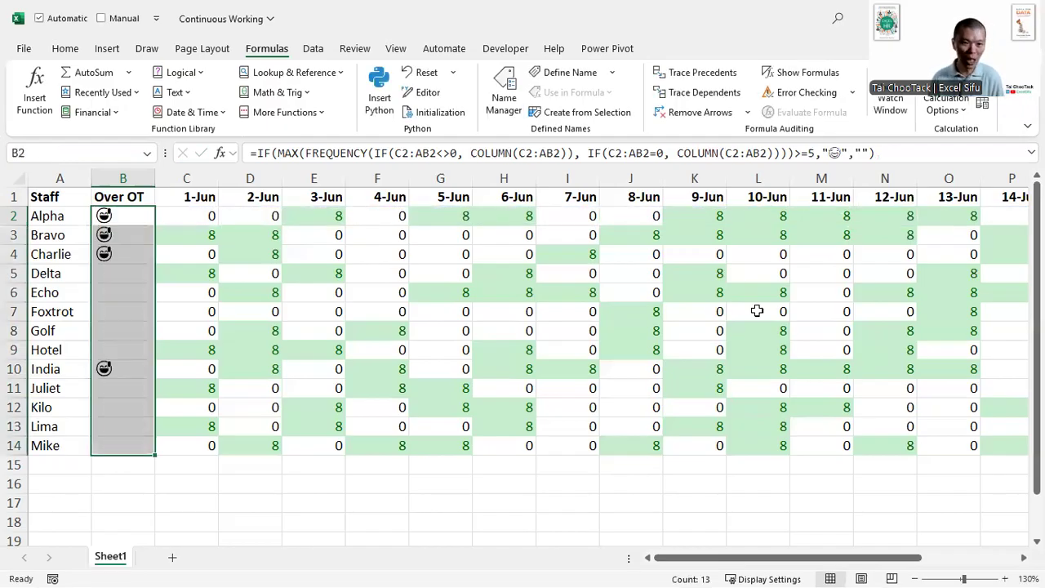
{"action": "key", "text": "alt"}
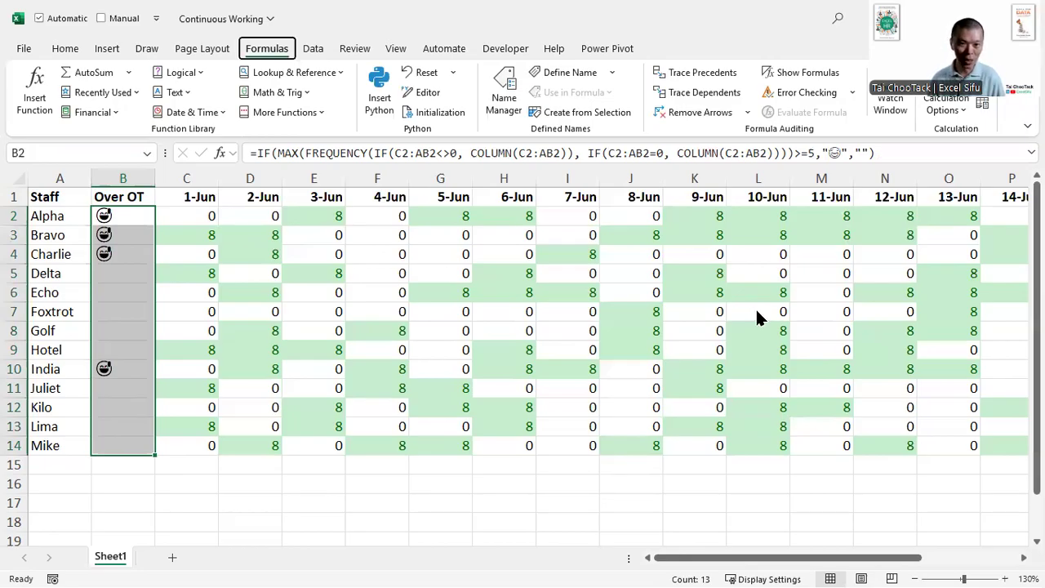
{"action": "key", "text": "h"}
{"action": "key", "text": "a"}
{"action": "key", "text": "c"}
{"action": "left_click", "coordinate": [397, 294]}
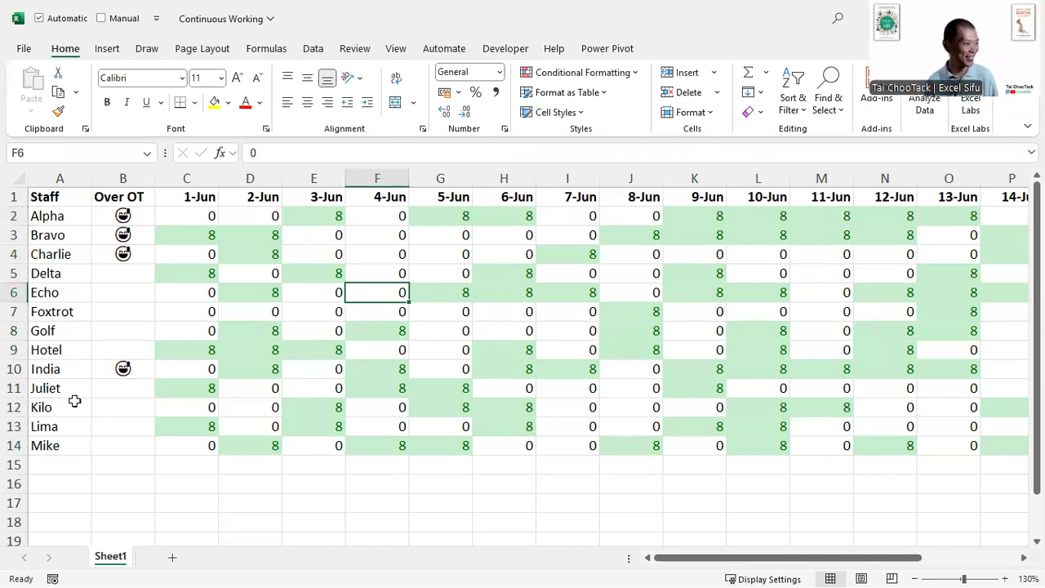
{"action": "left_click", "coordinate": [111, 218]}
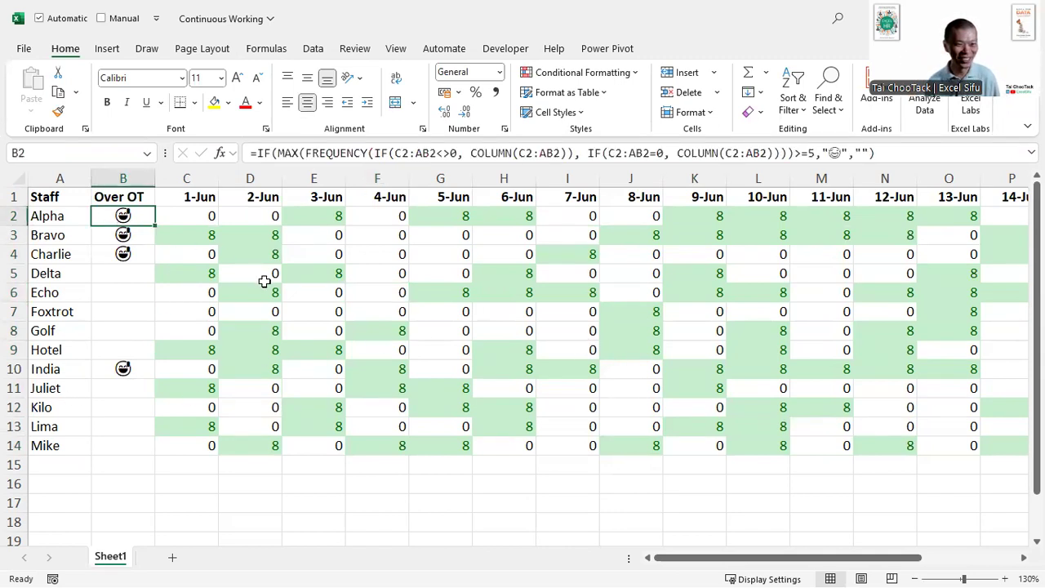